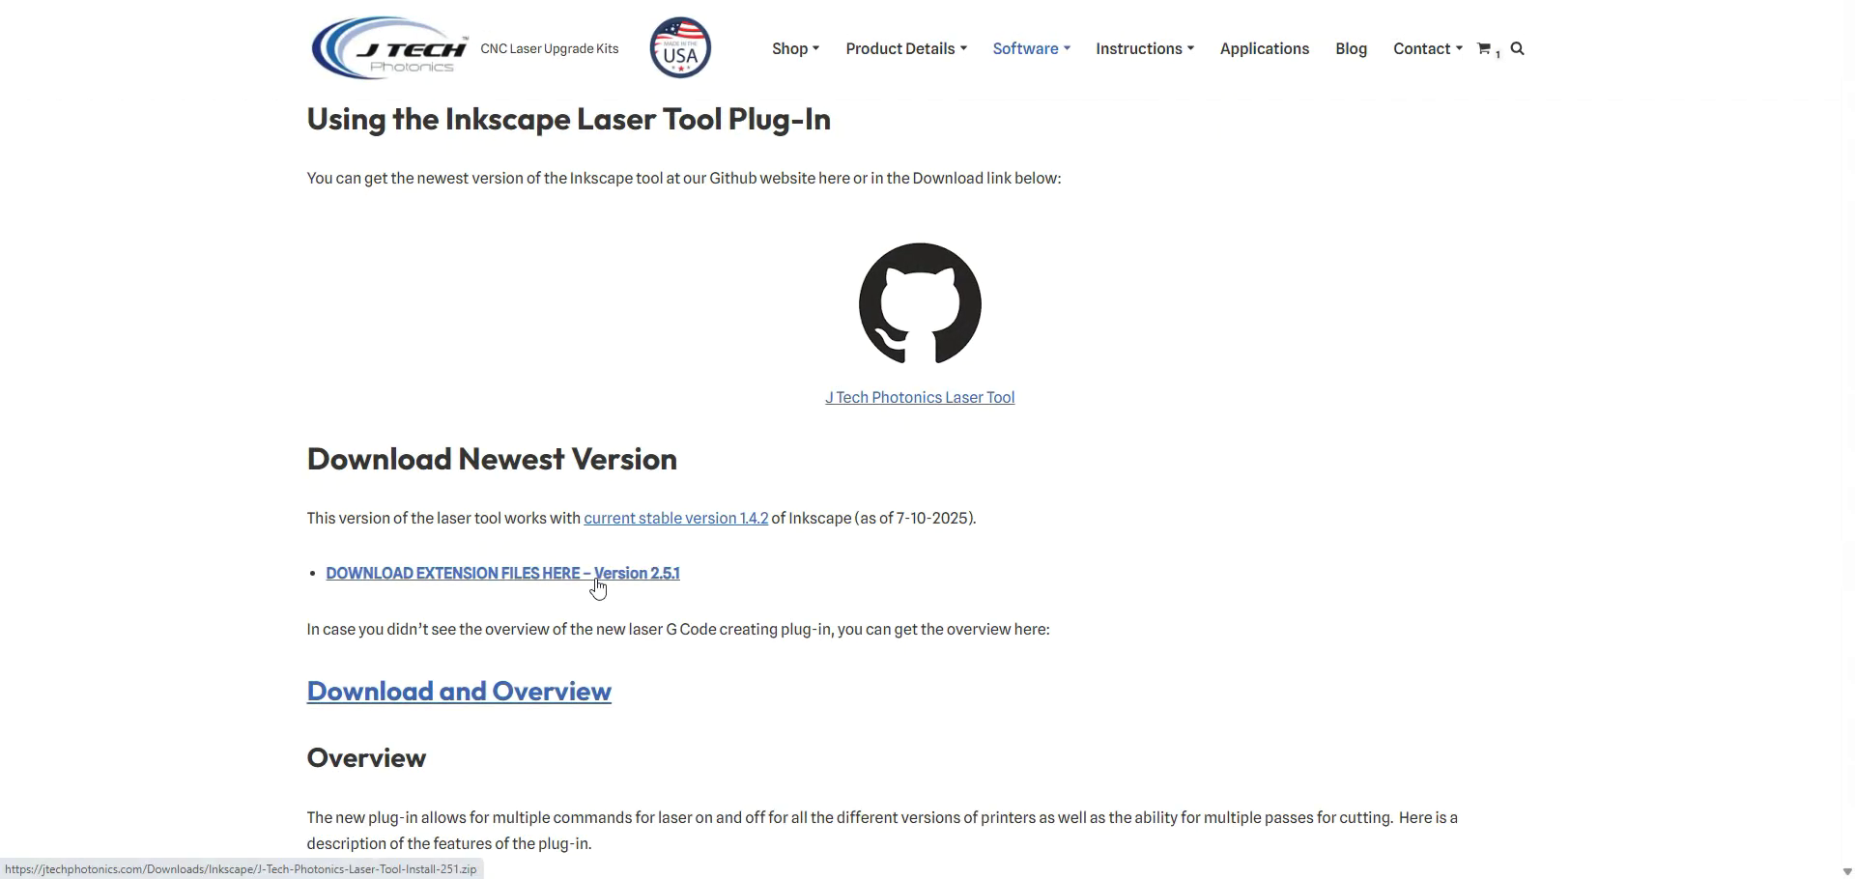
- Download the J Tech Photonics Inkscape laser tool extension files, version 2.5.1
mouse_move(1031, 58)
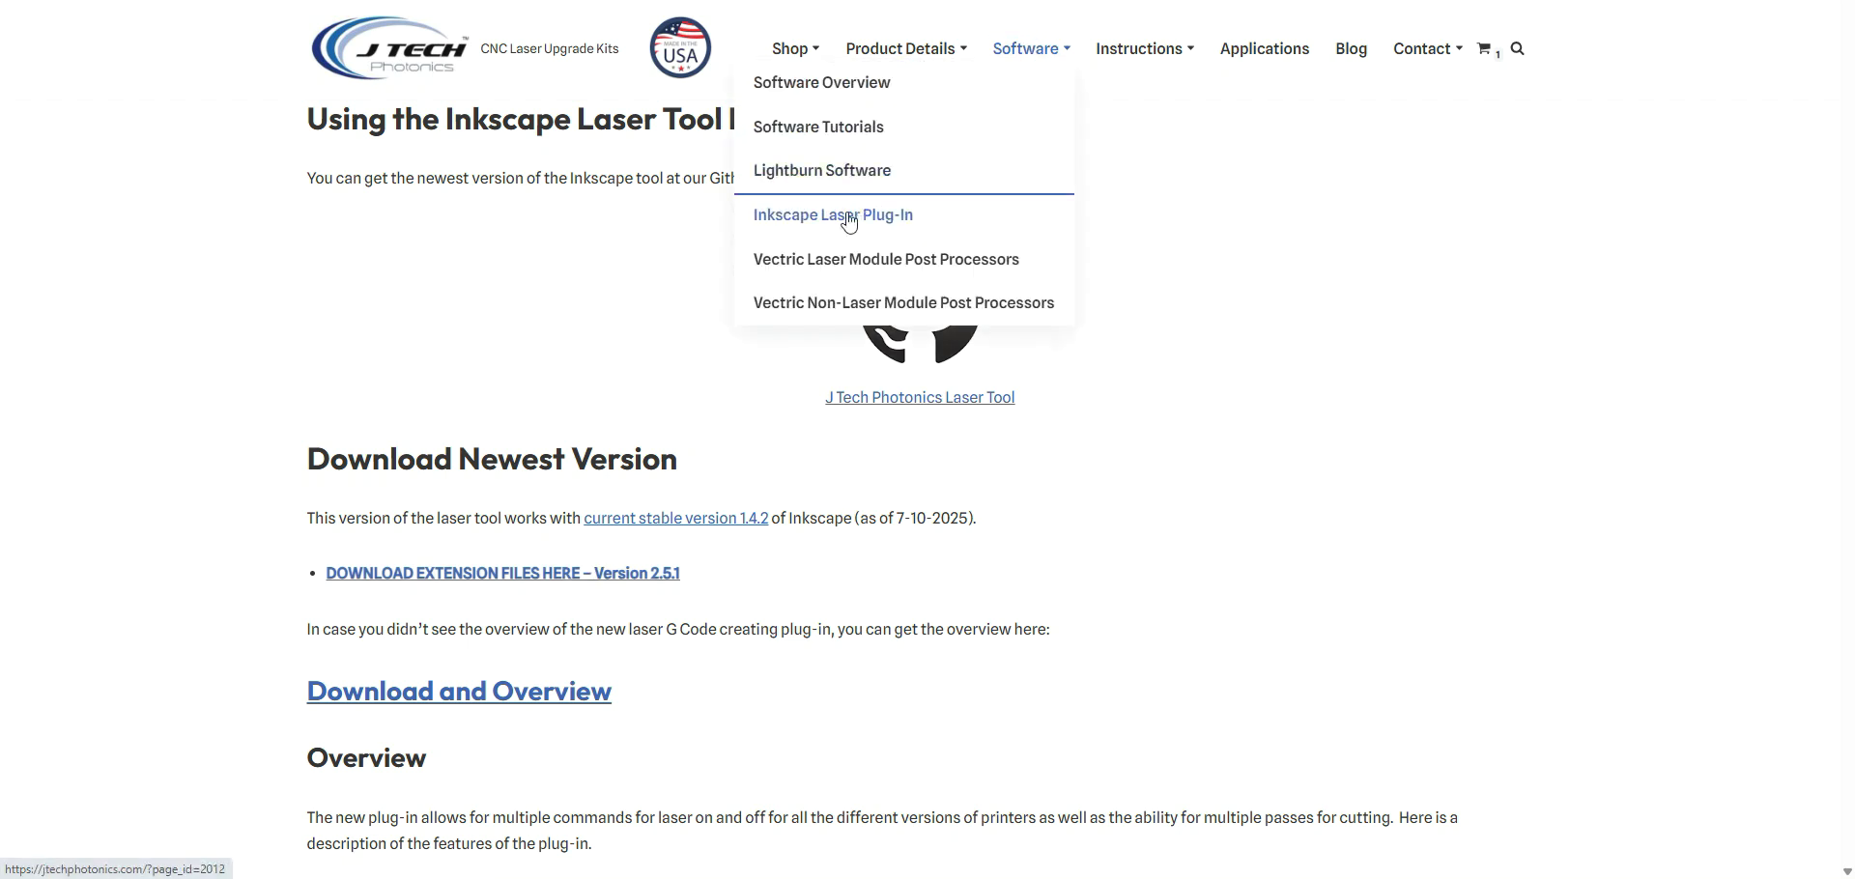
left_click(570, 585)
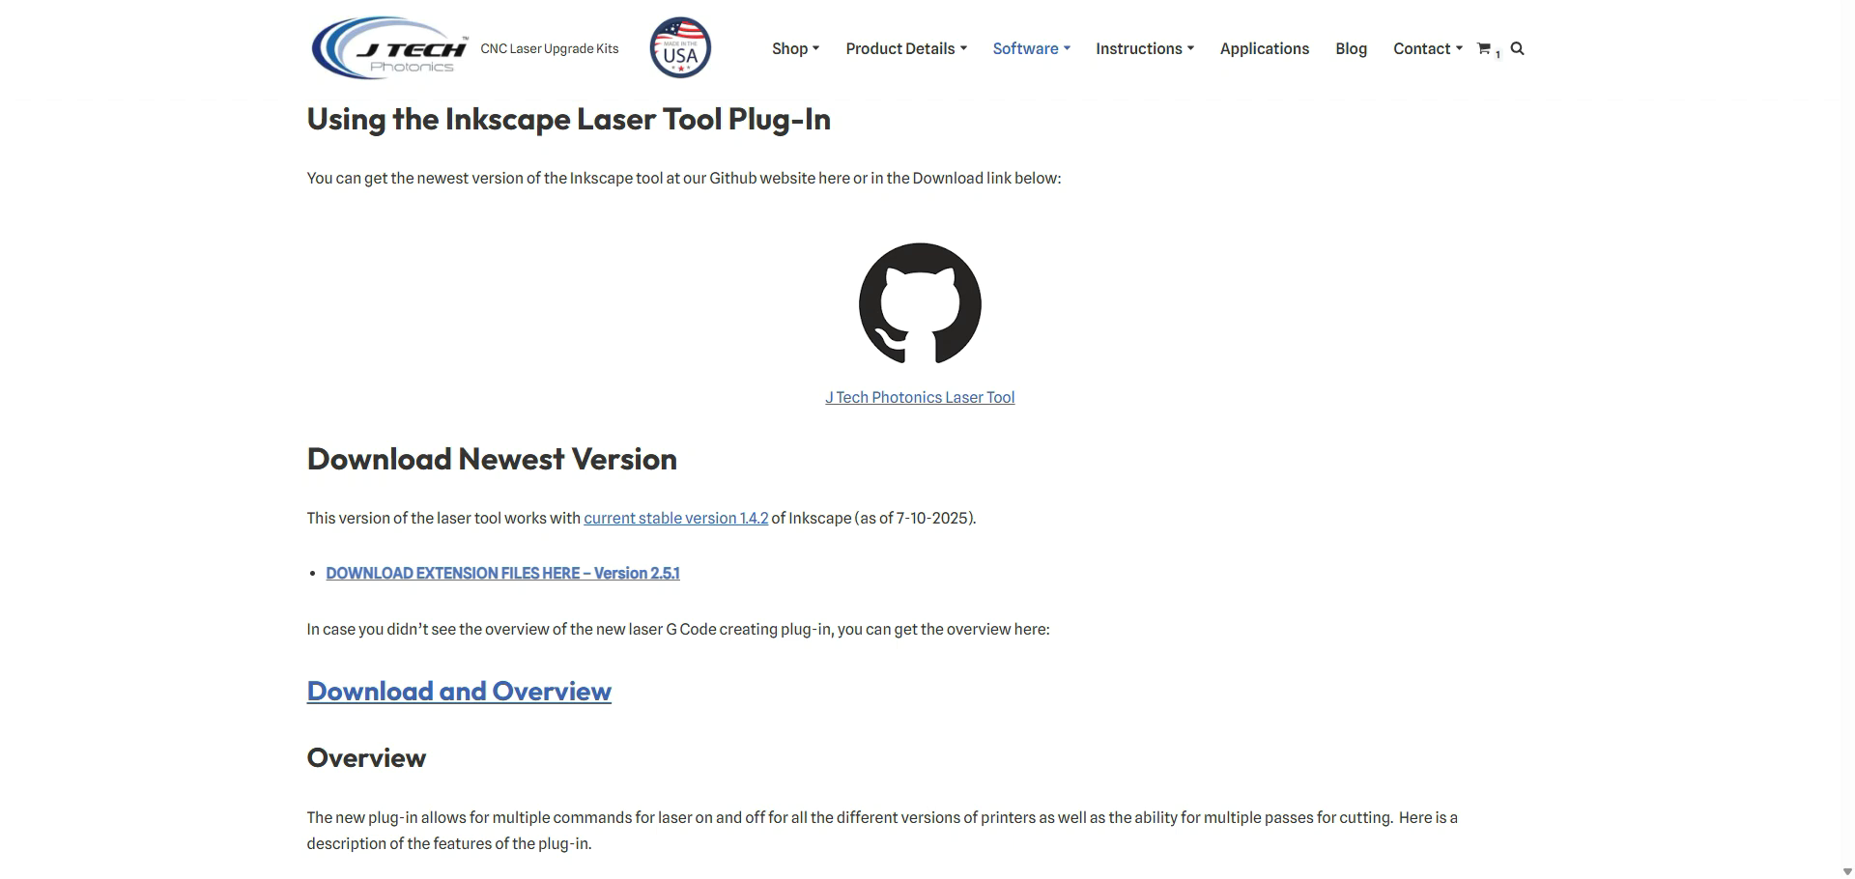
mouse_move(867, 878)
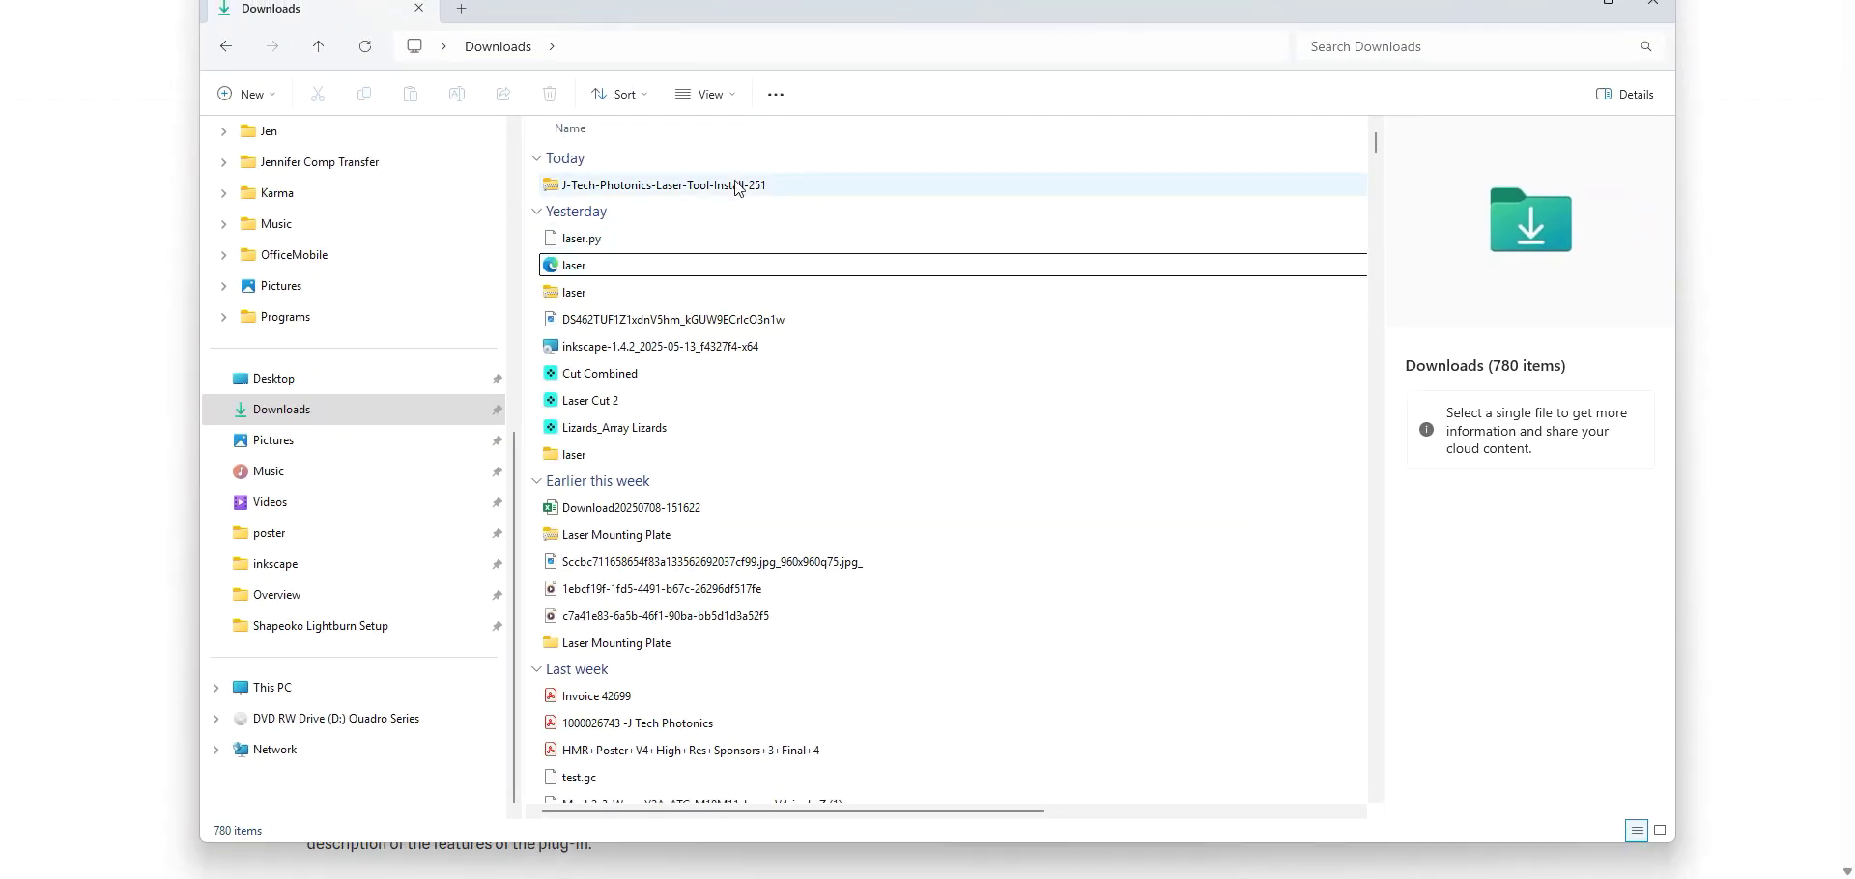
- Extract J-Tech-Photonics-Laser-Tool-Install-251 into Downloads and select laser.inx, laser.py and svg_to_gcode
left_click(736, 187)
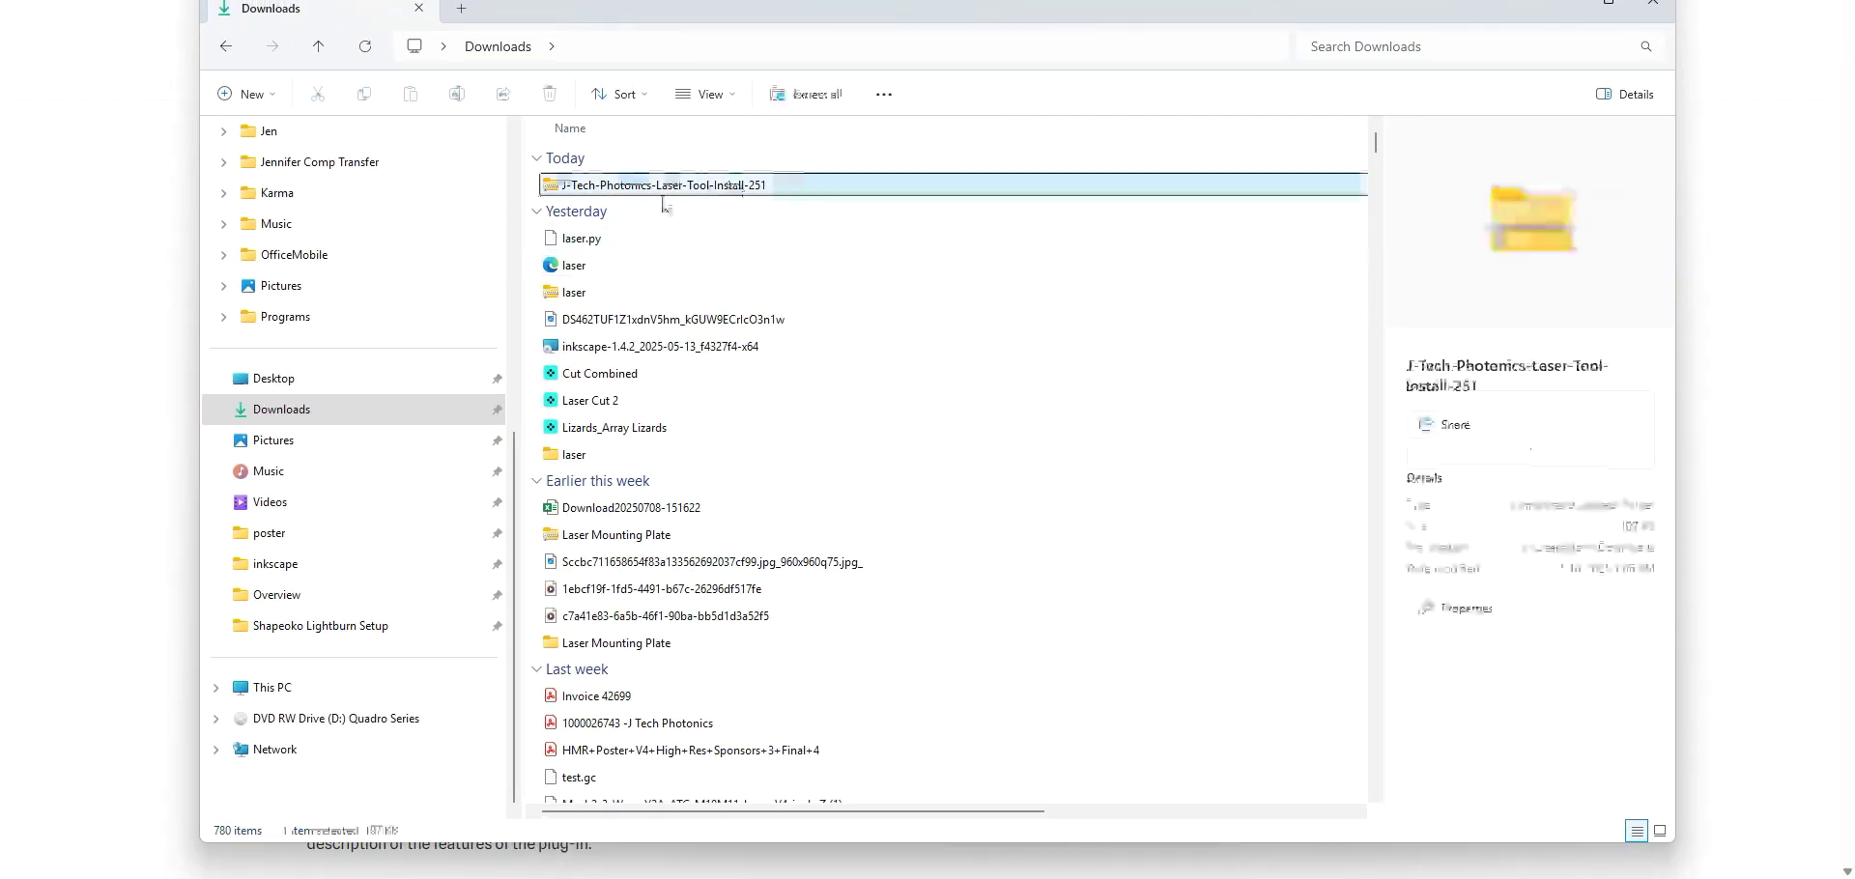
right_click(639, 186)
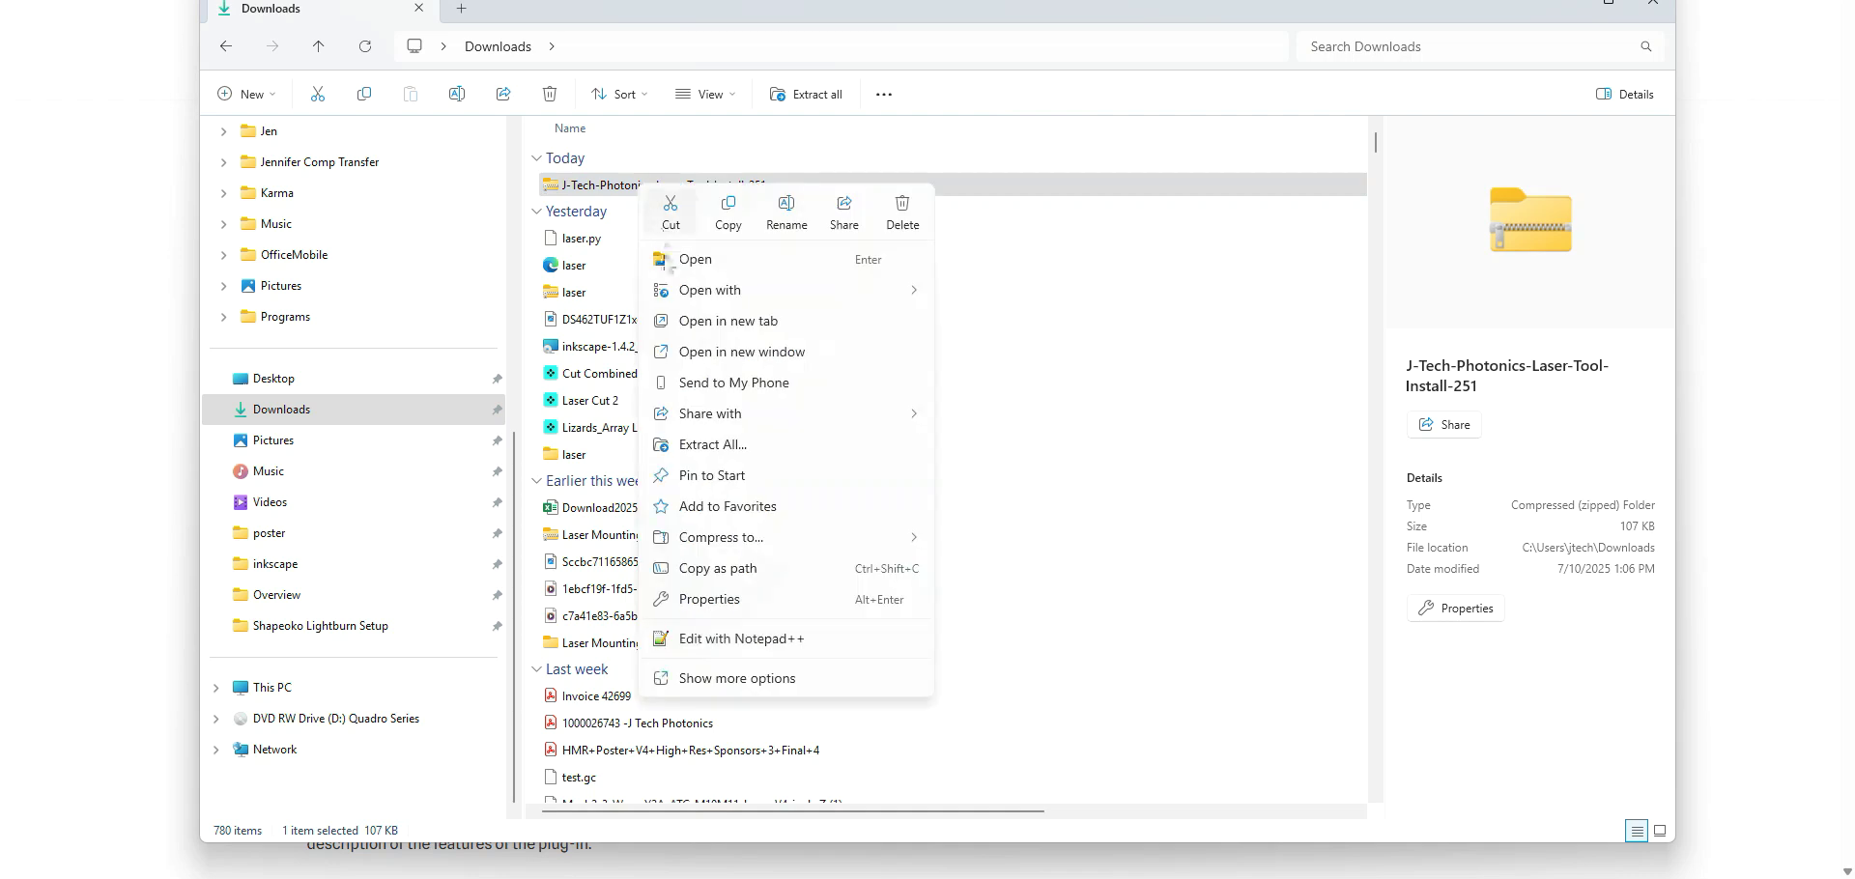
left_click(704, 445)
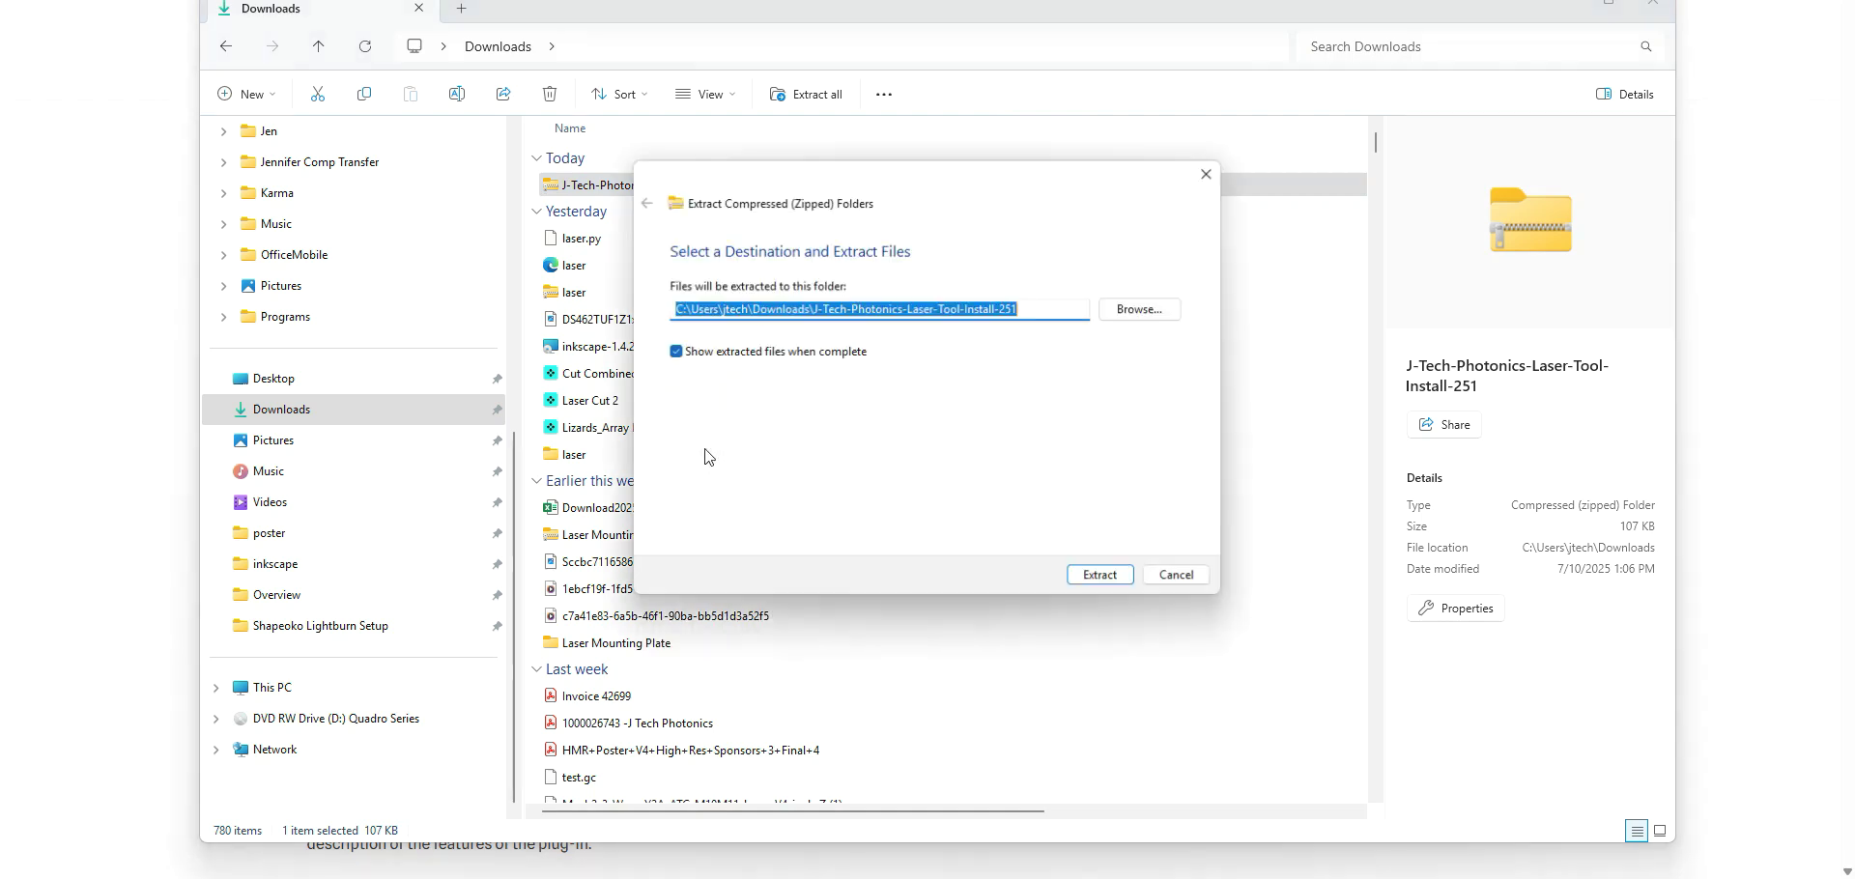
left_click(1089, 574)
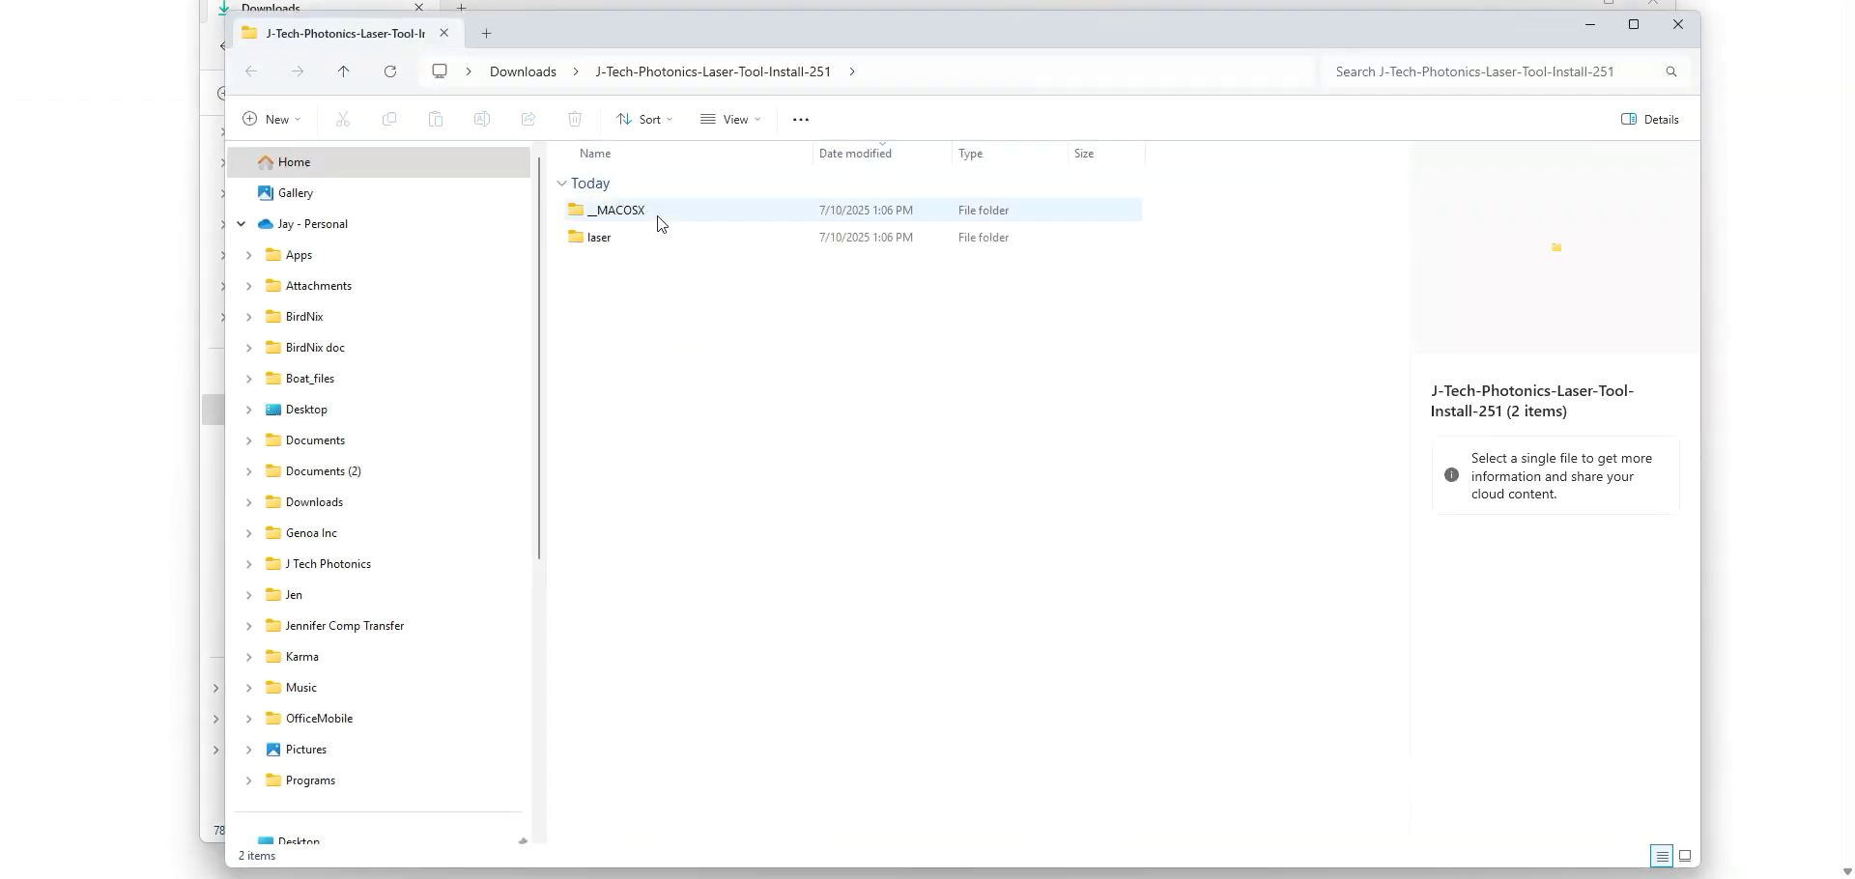
double_click(610, 244)
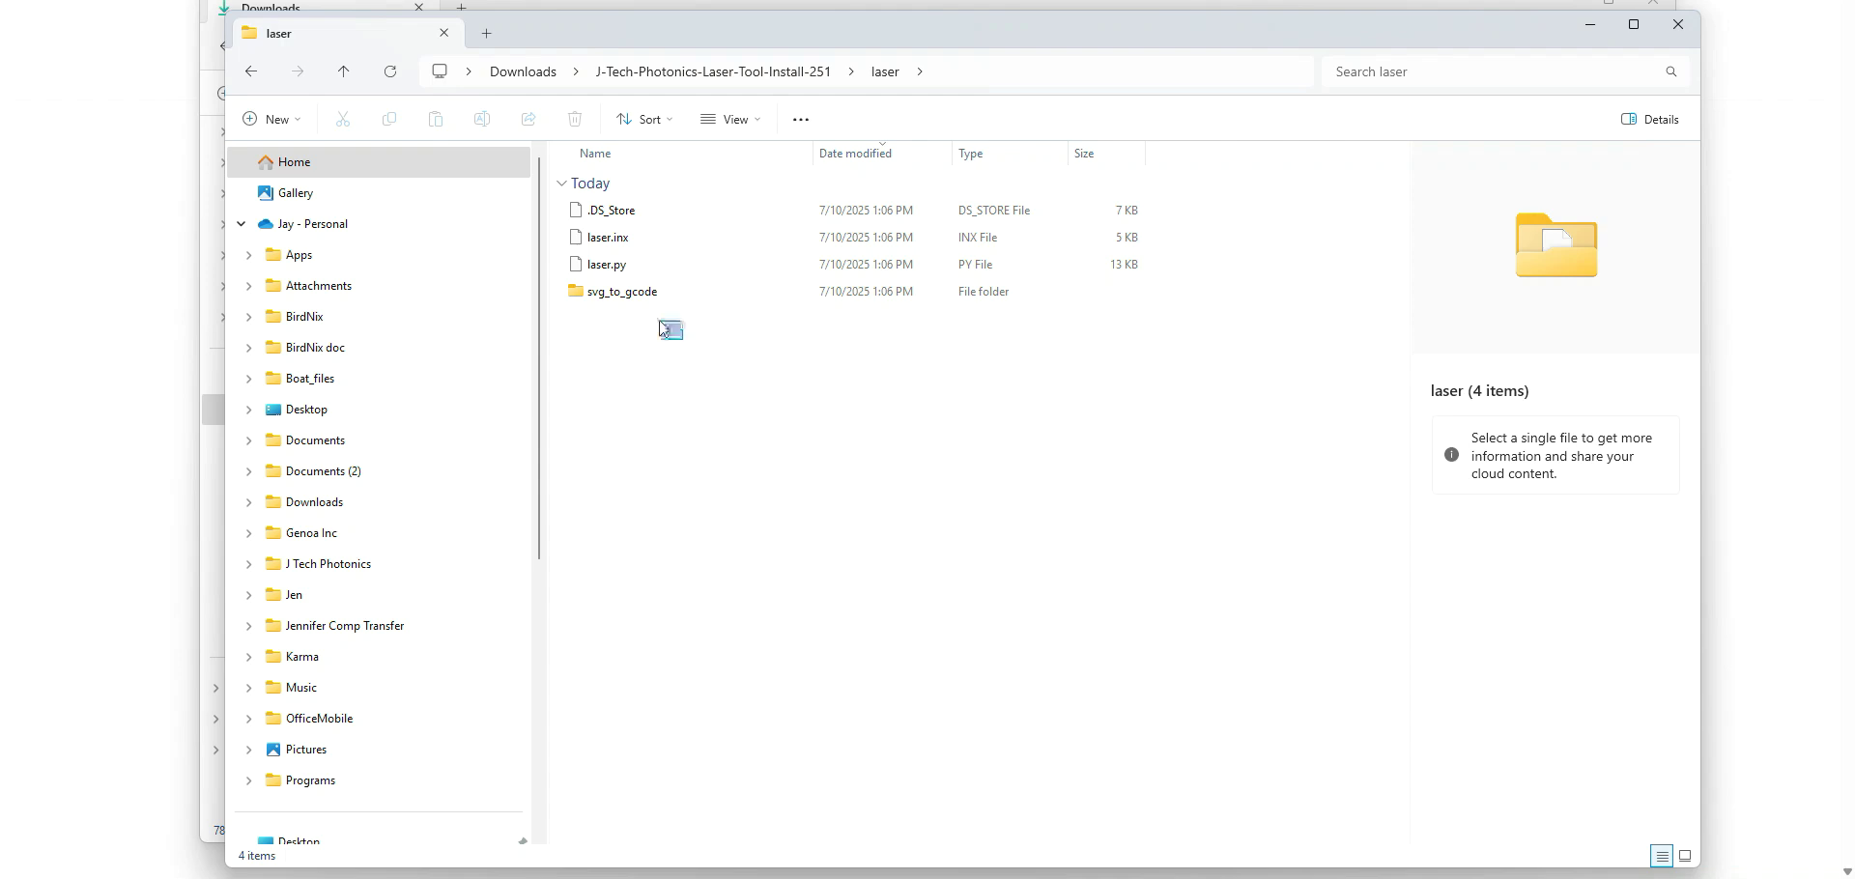
left_click_drag(660, 329, 578, 239)
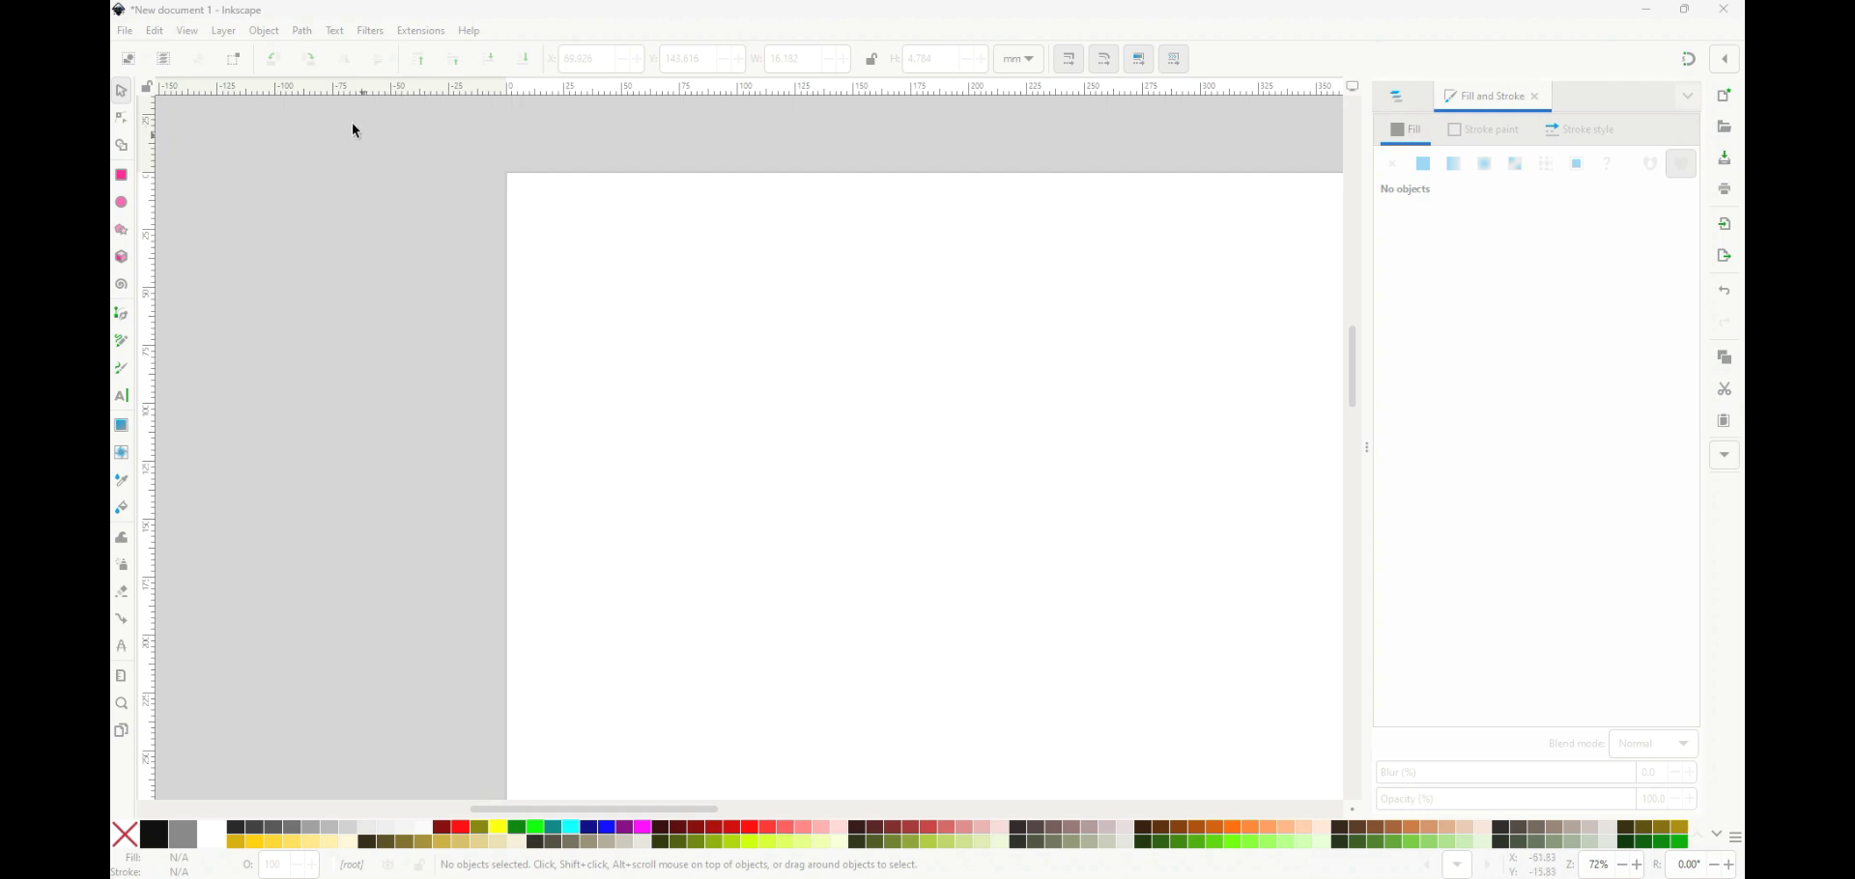
- Open the User extensions folder from Edit > Preferences > System and place it over the canvas
left_click(128, 33)
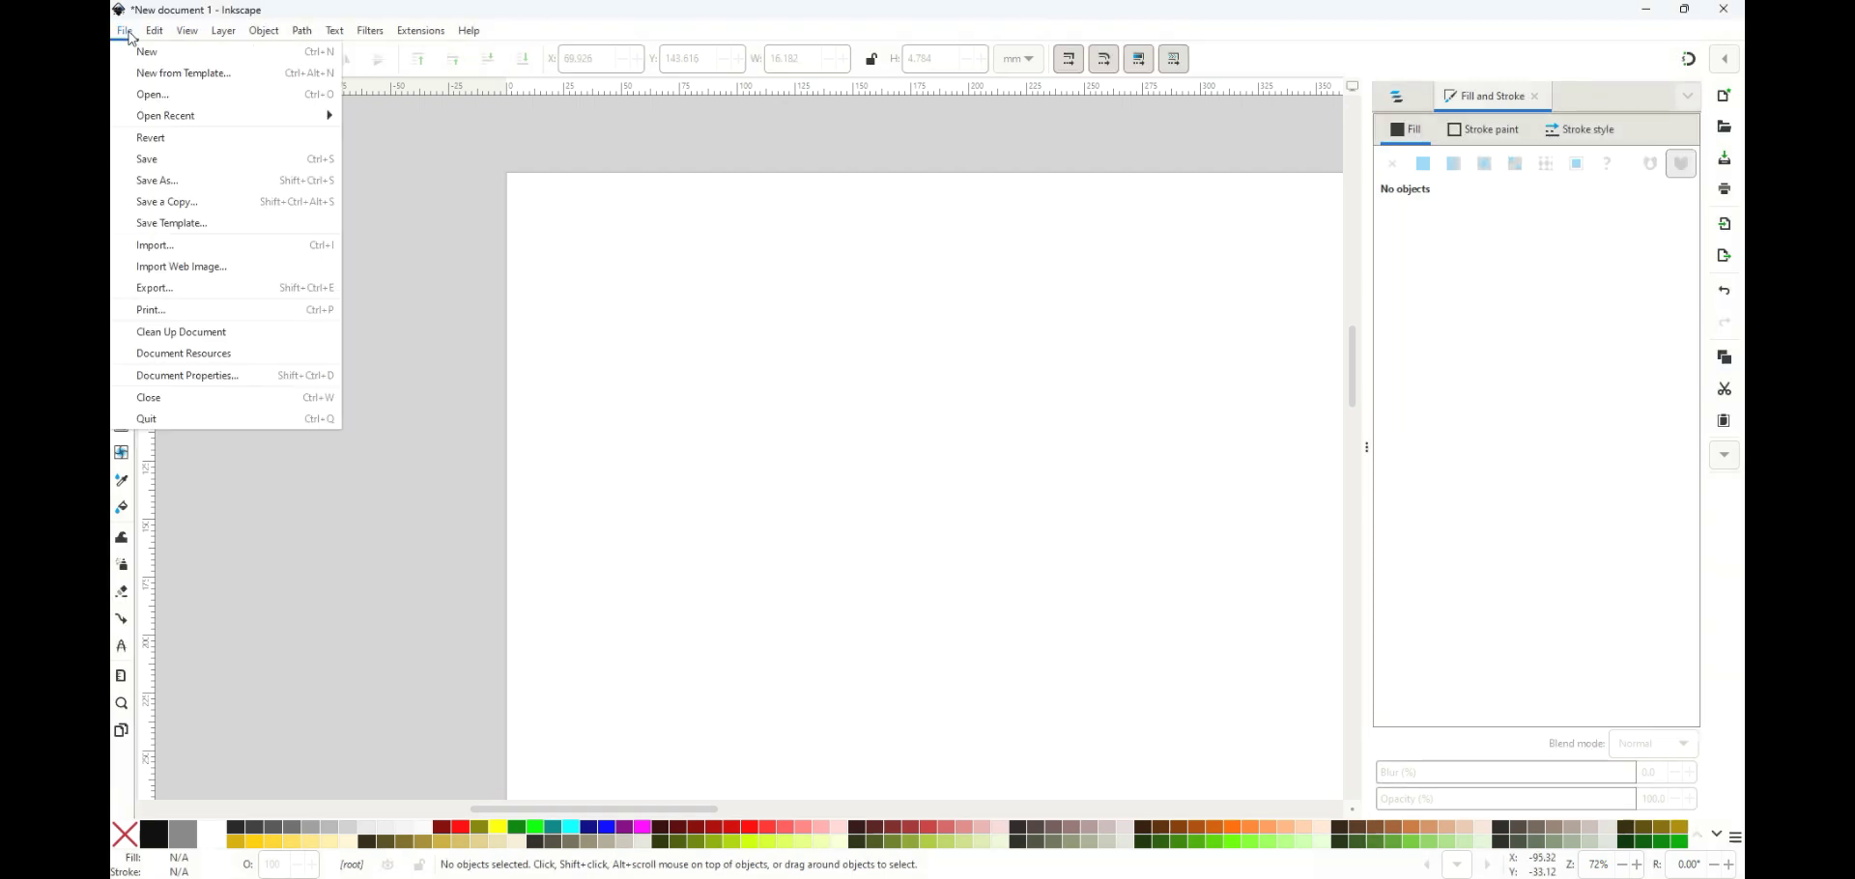
left_click(128, 32)
left_click(153, 32)
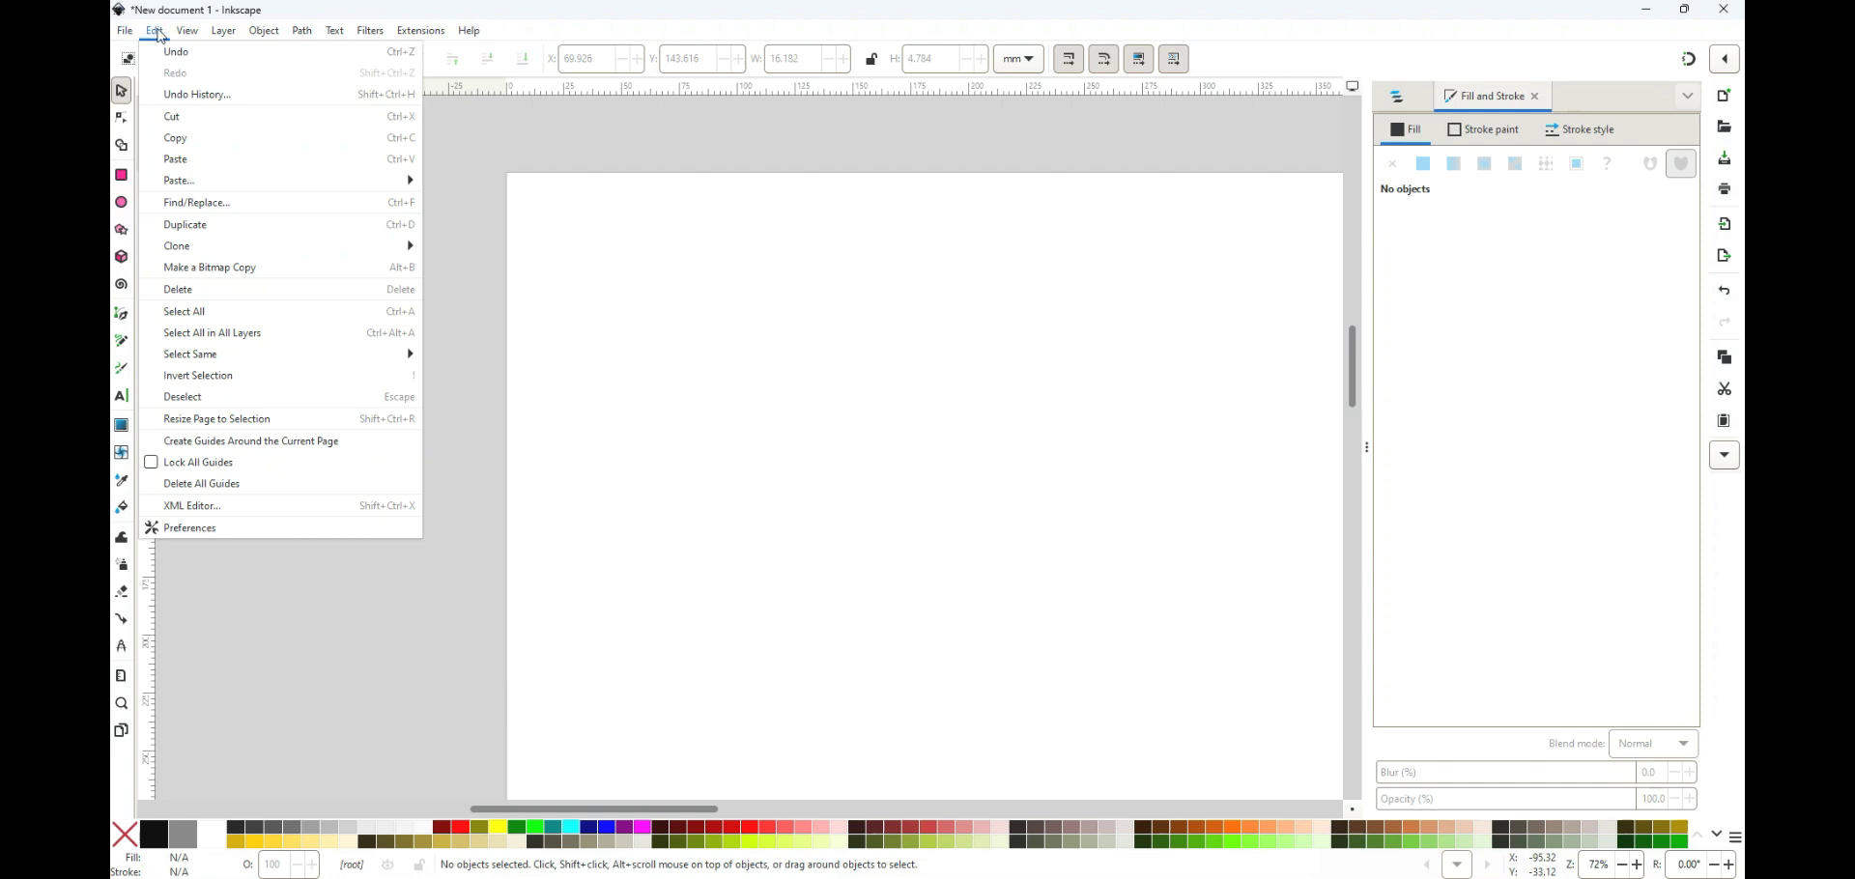
left_click(201, 527)
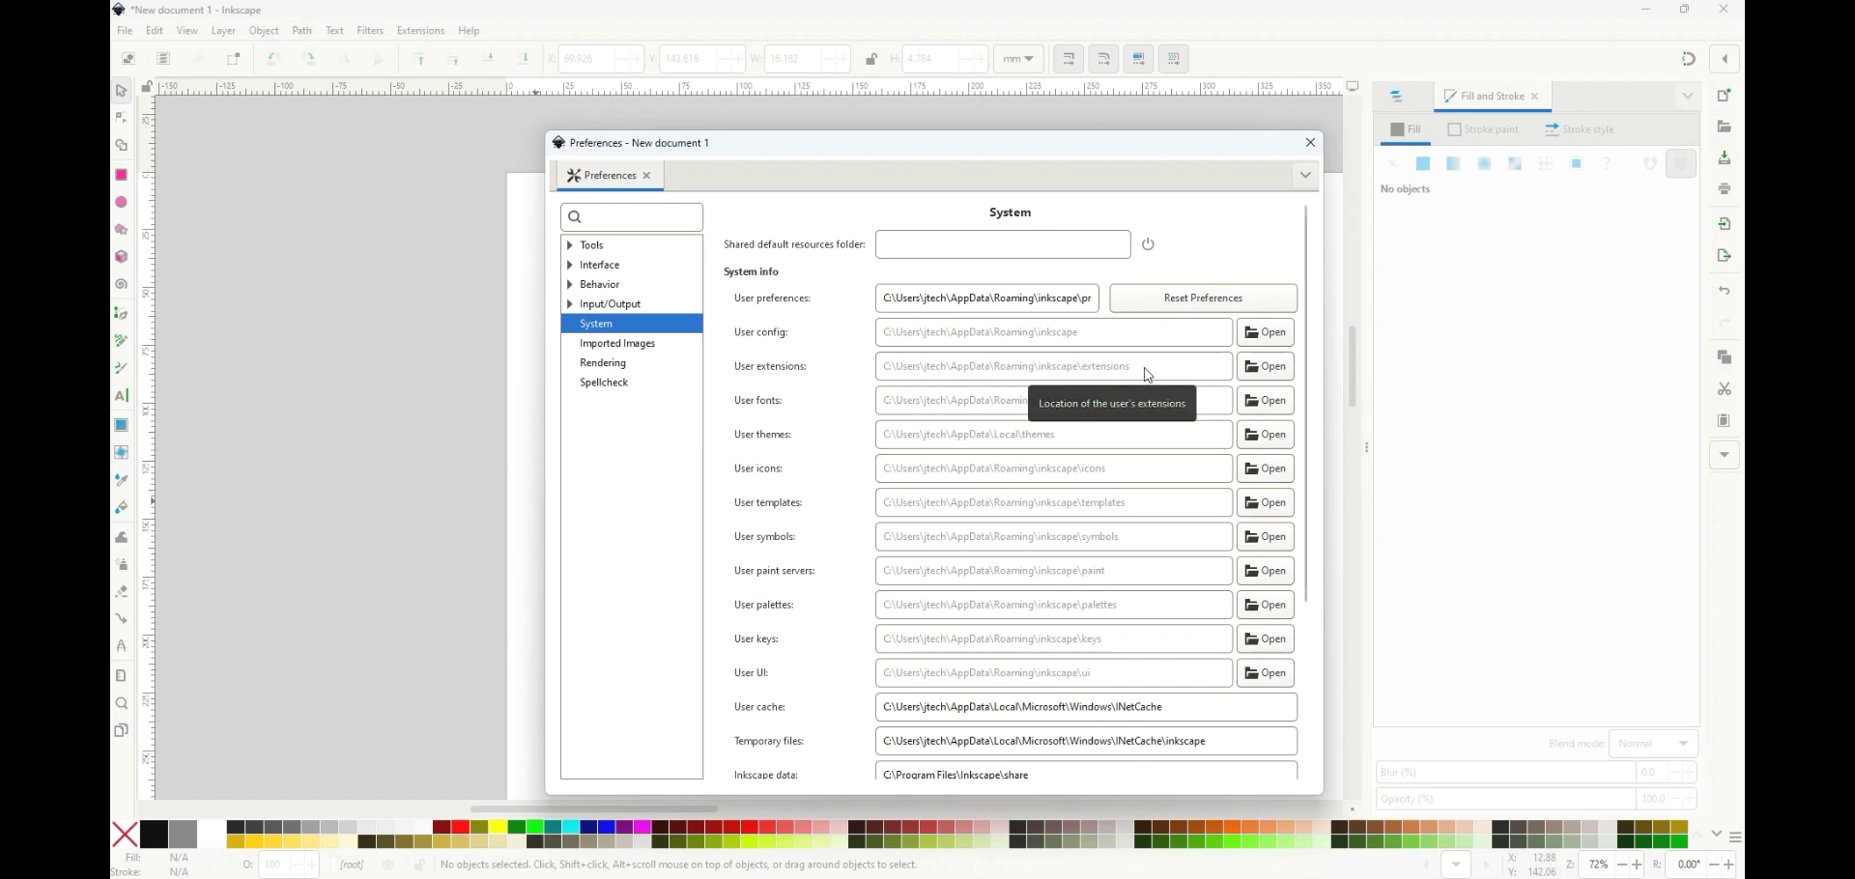
left_click(1256, 374)
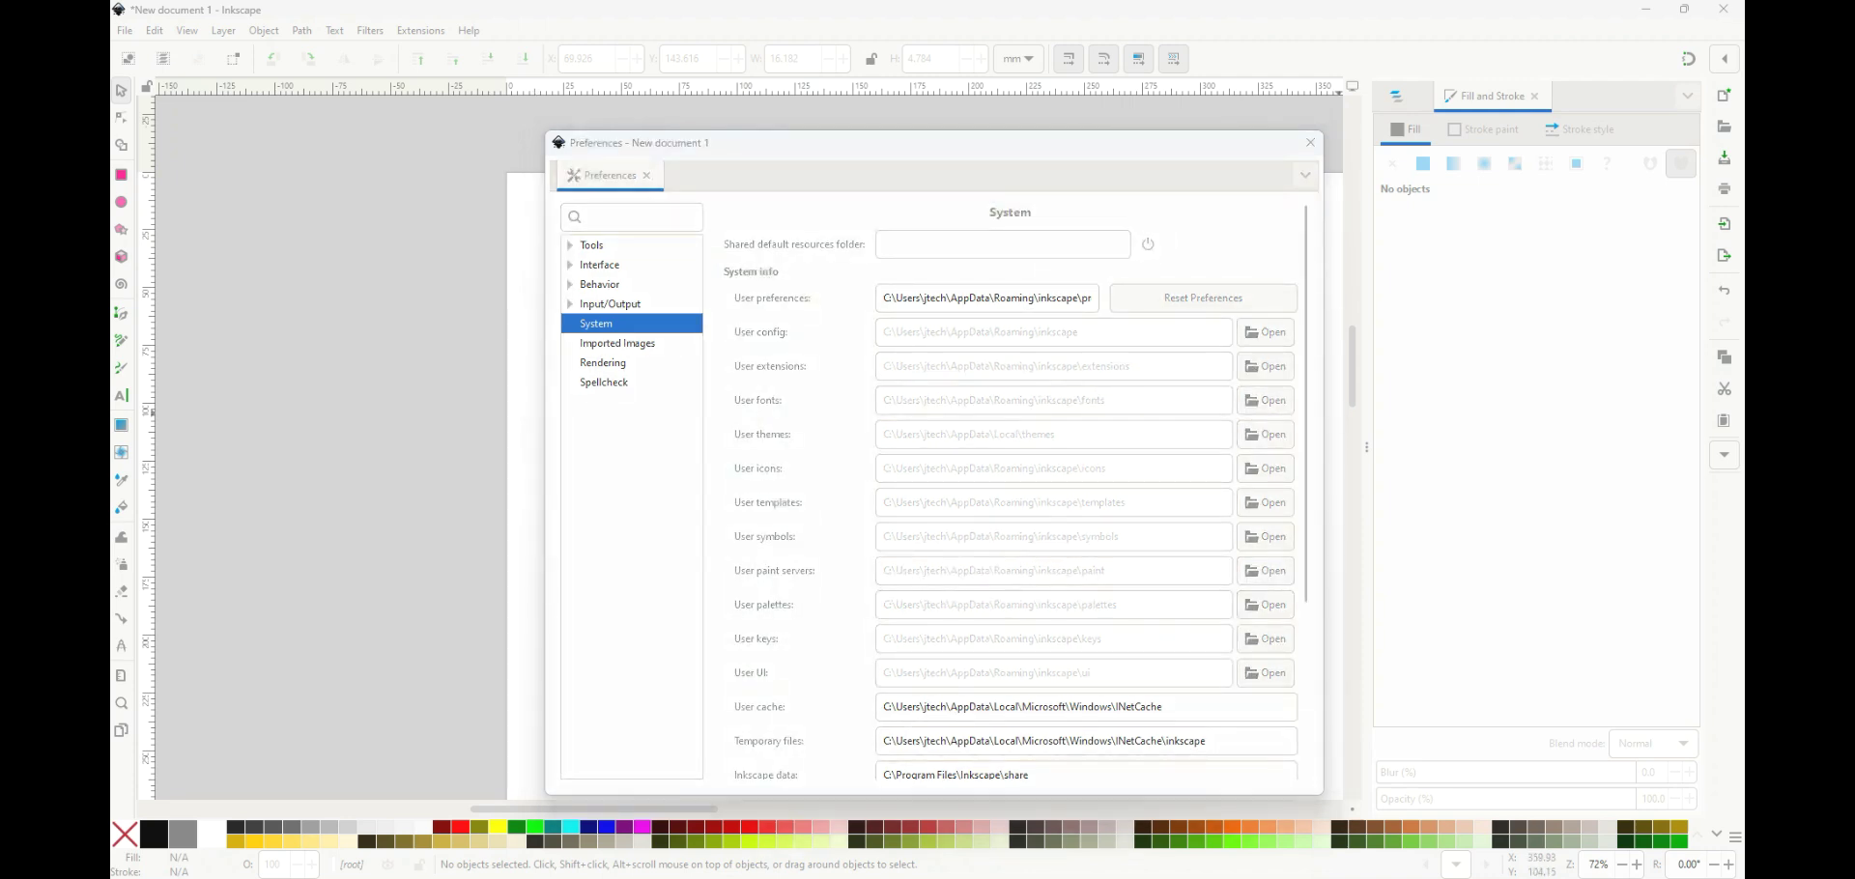
left_click_drag(861, 128, 724, 104)
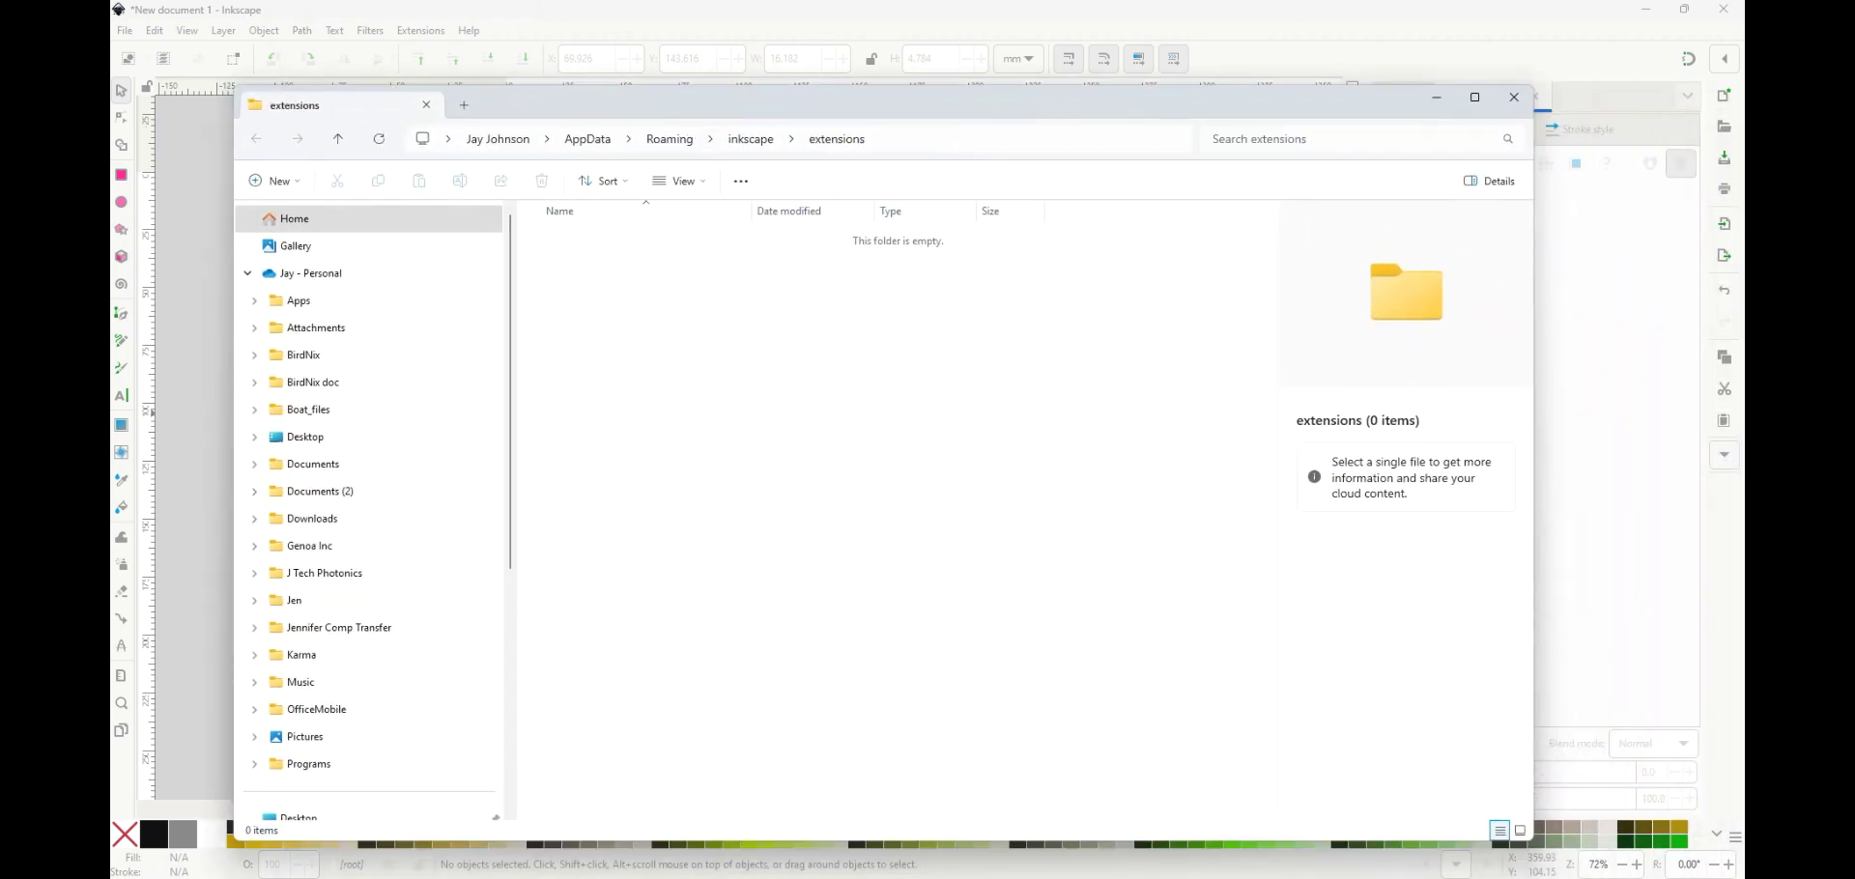
- Paste .DS_Store, laser.inx, laser.py and svg_to_gcode into the user extensions folder, then close it
key("alt+Tab")
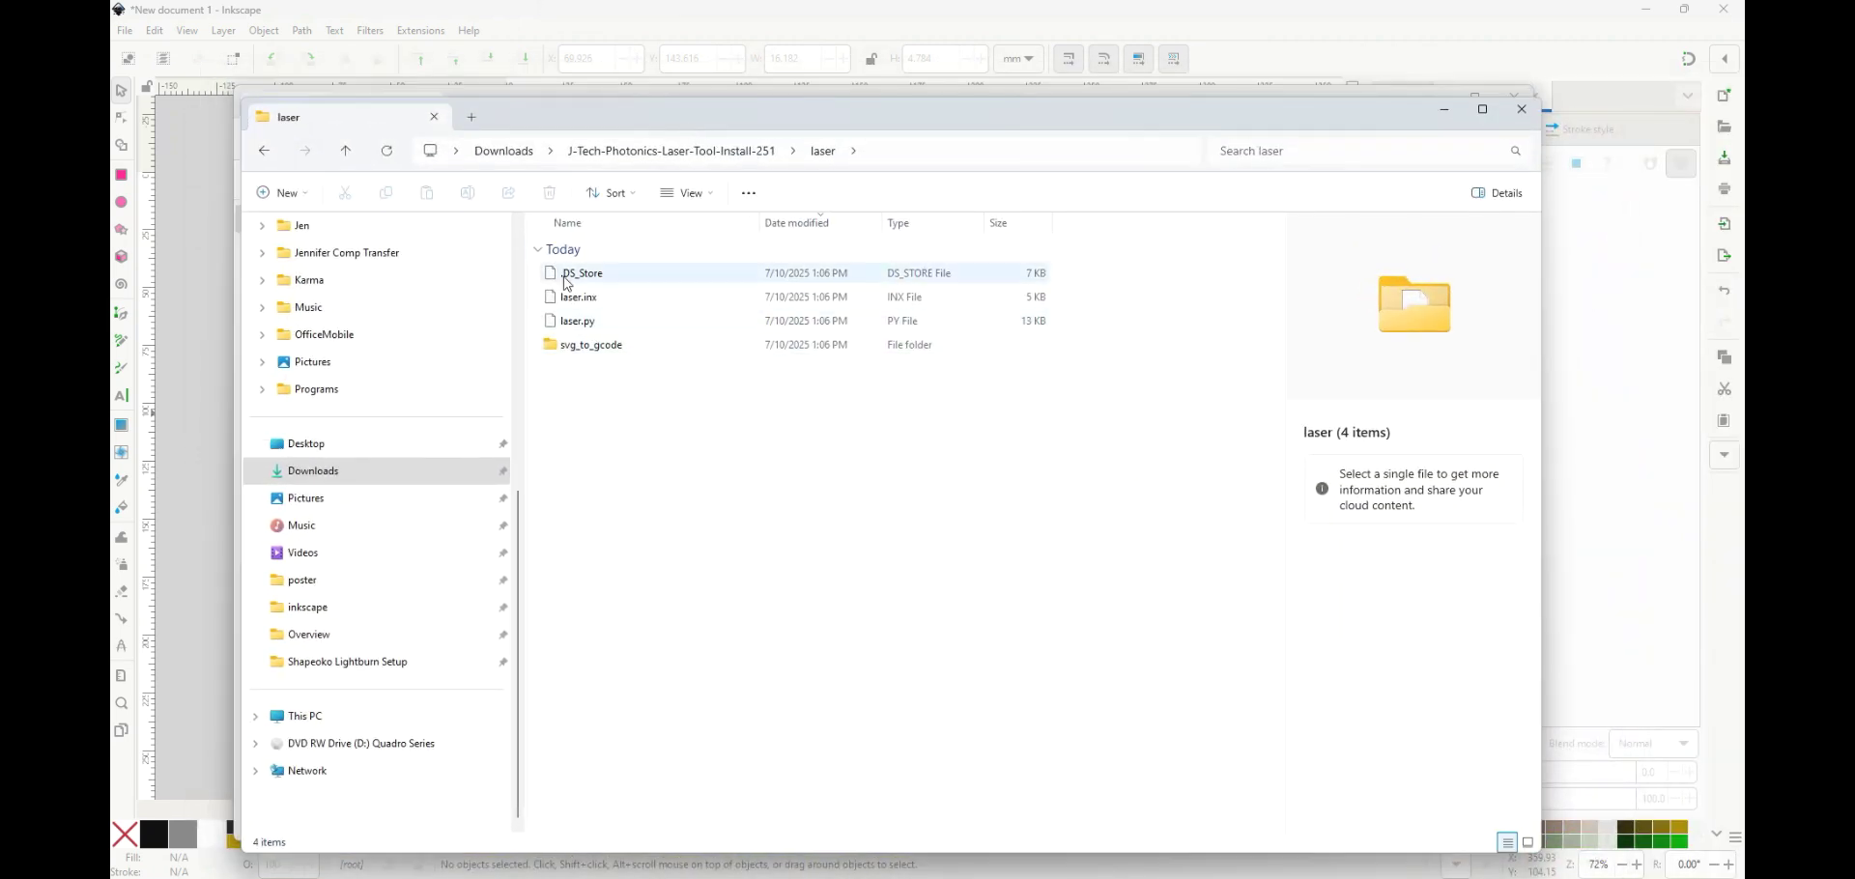
left_click_drag(651, 410, 556, 279)
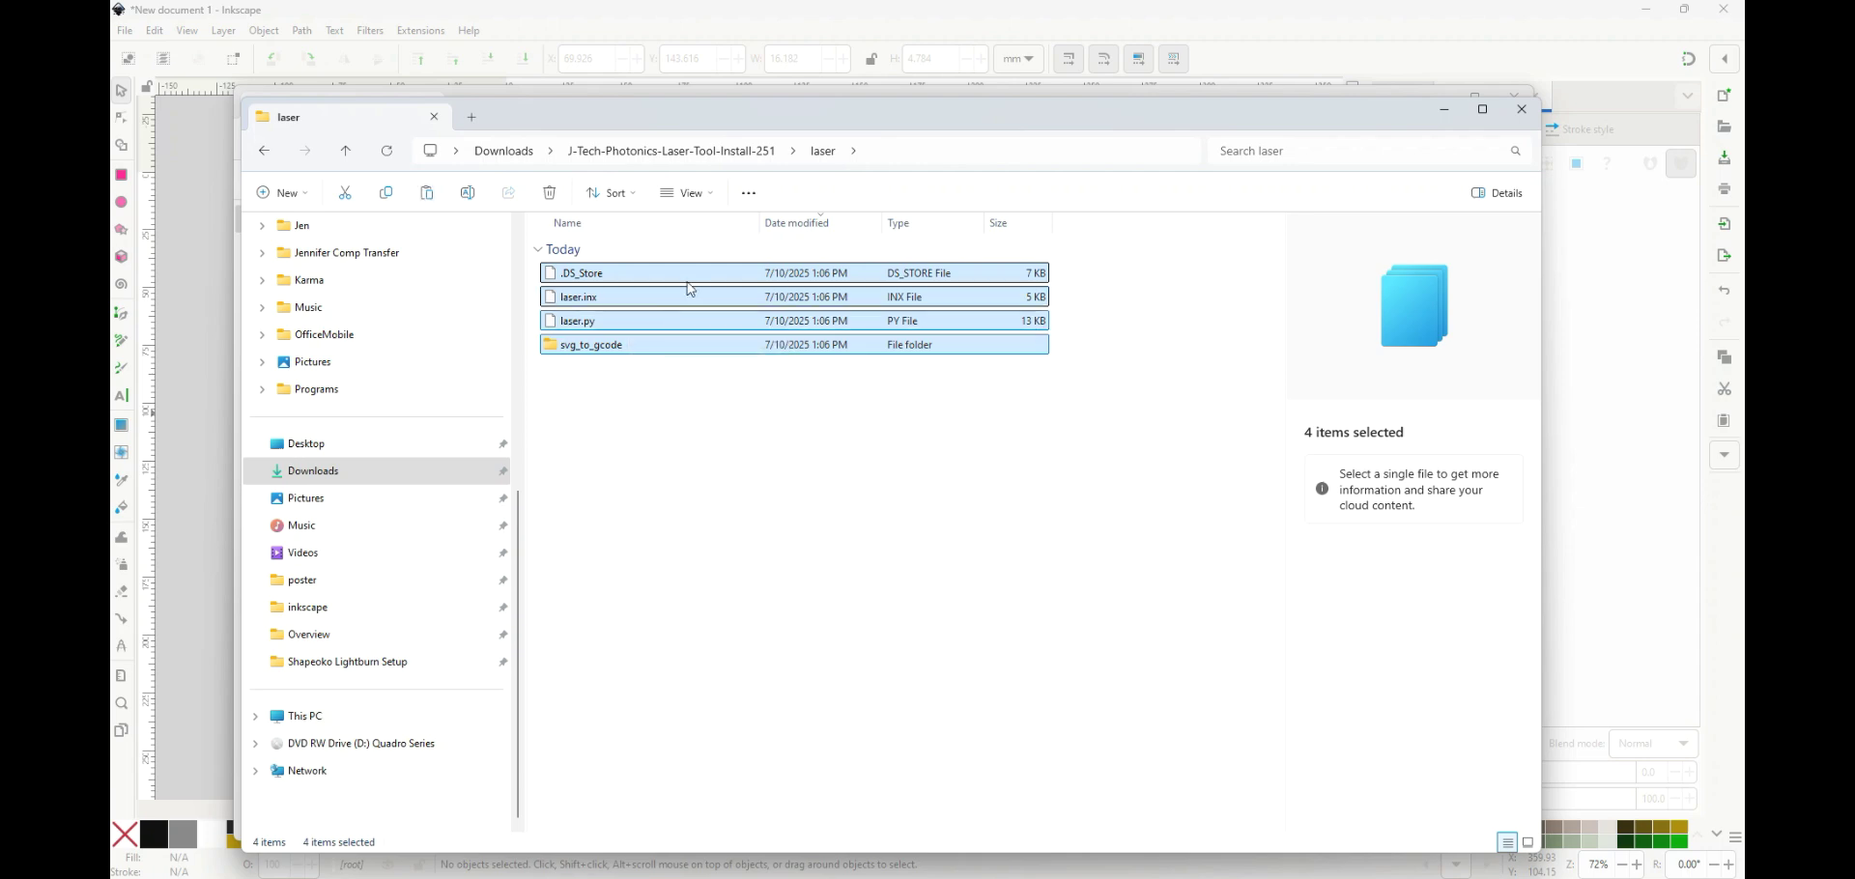
left_click_drag(748, 118, 1523, 199)
left_click(1114, 396)
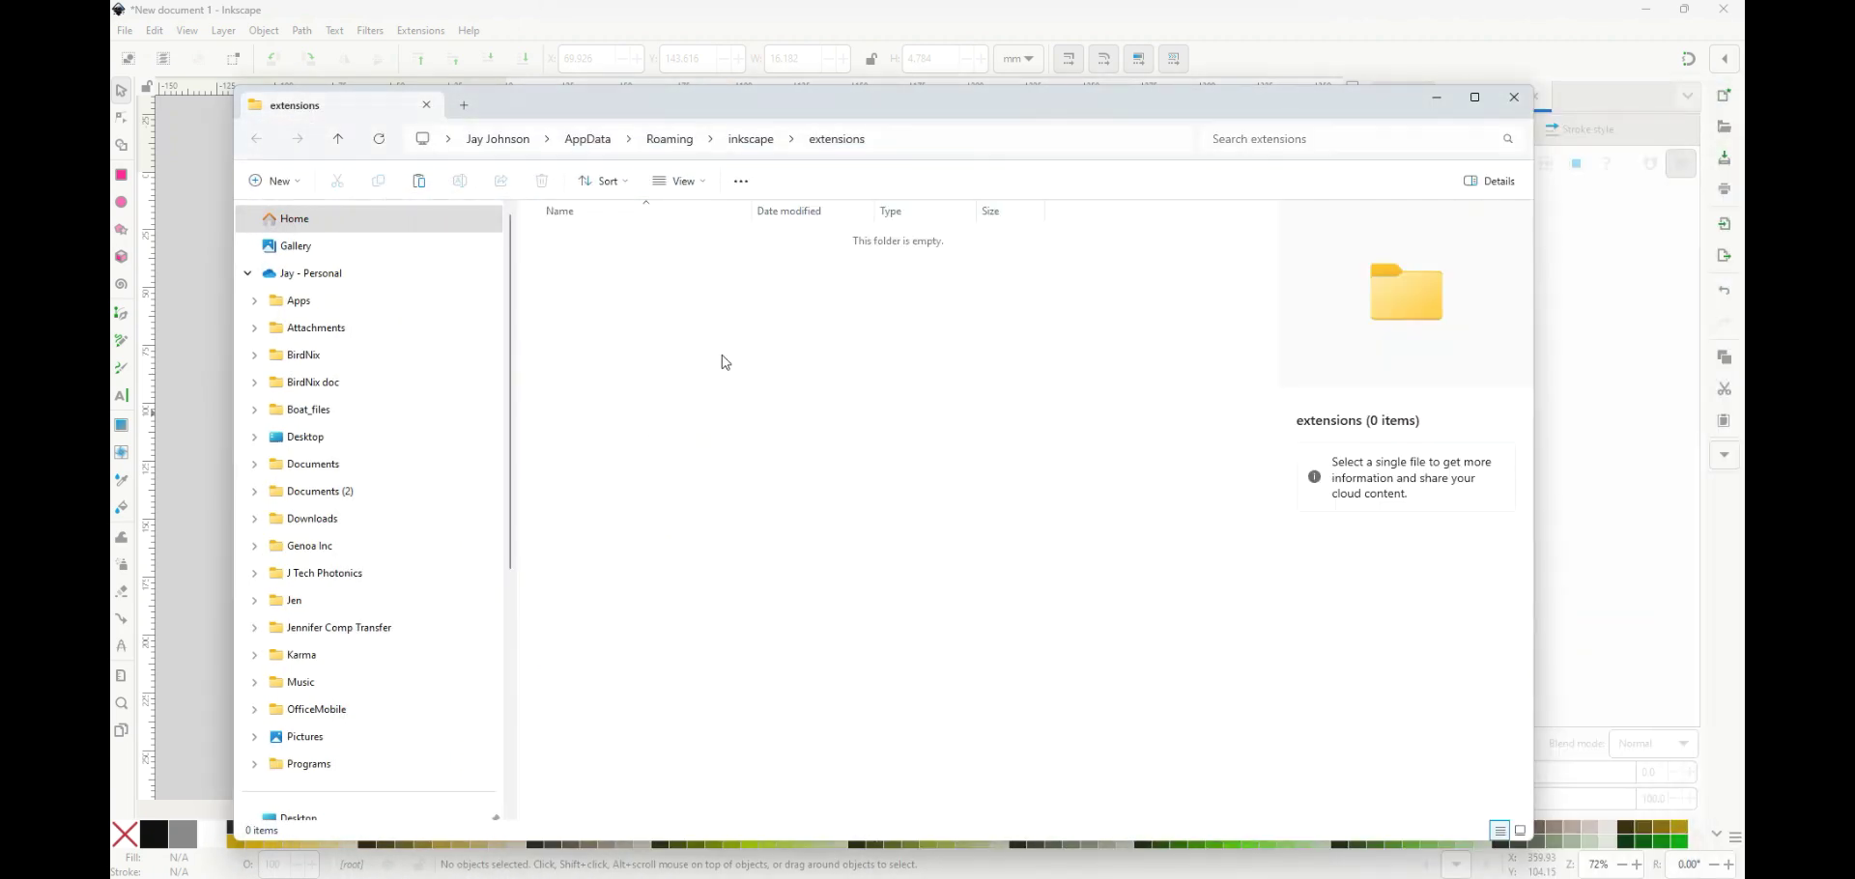
key("ctrl+v")
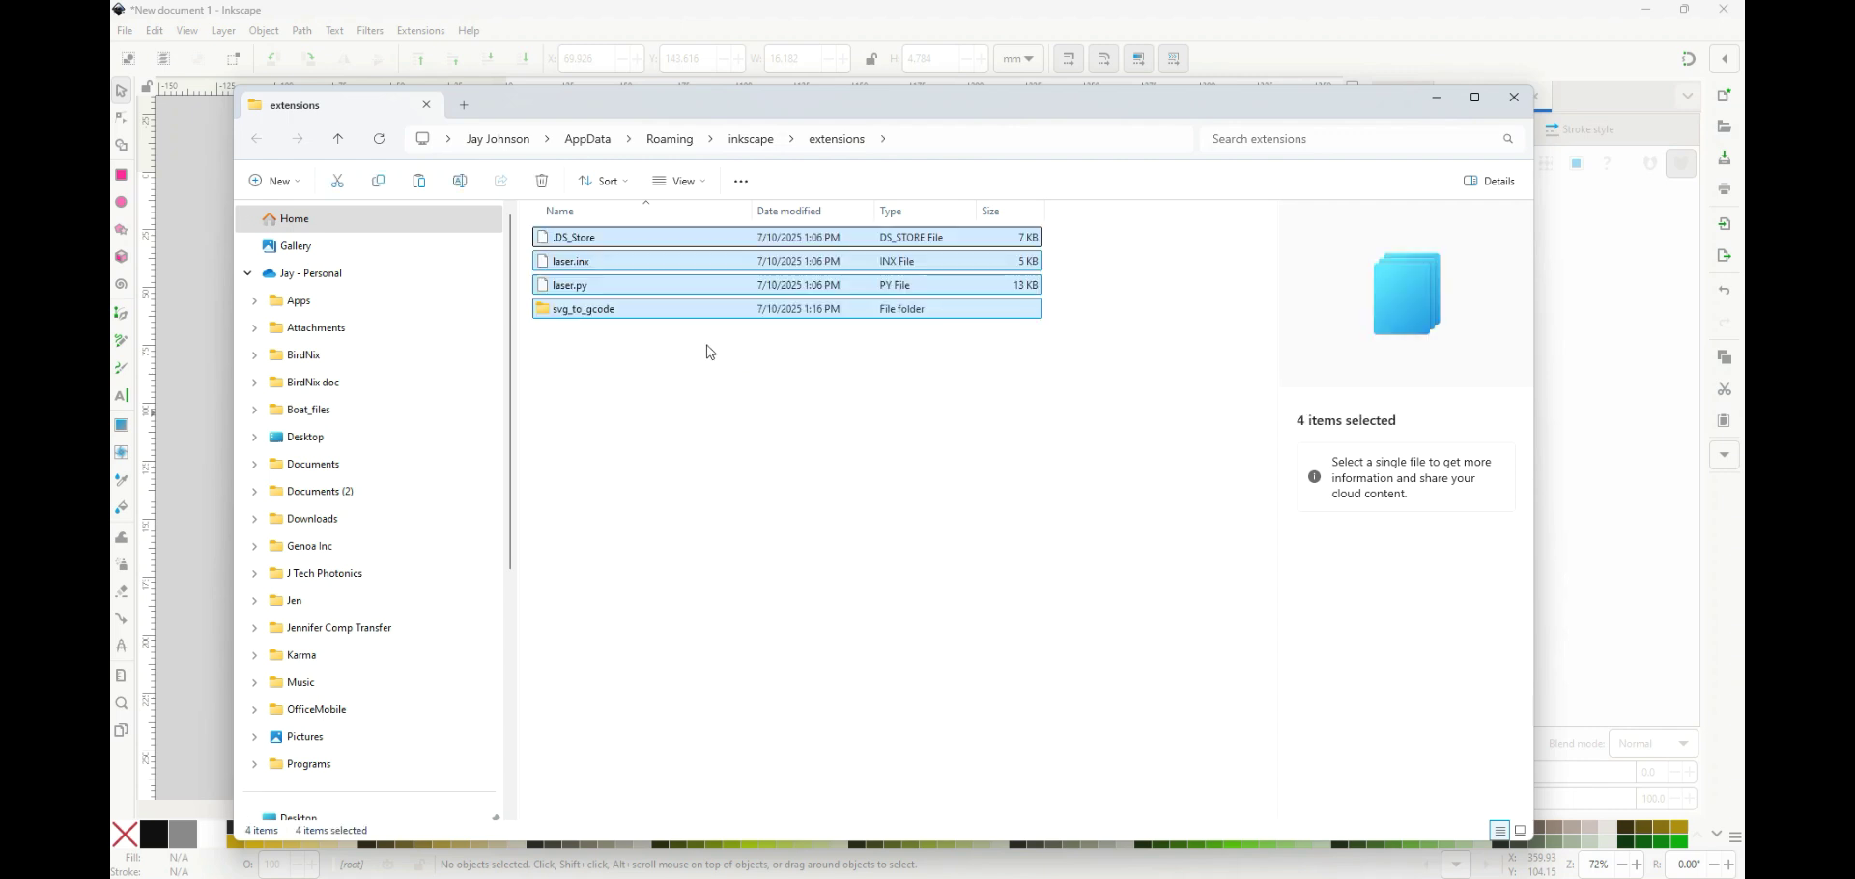
left_click(710, 352)
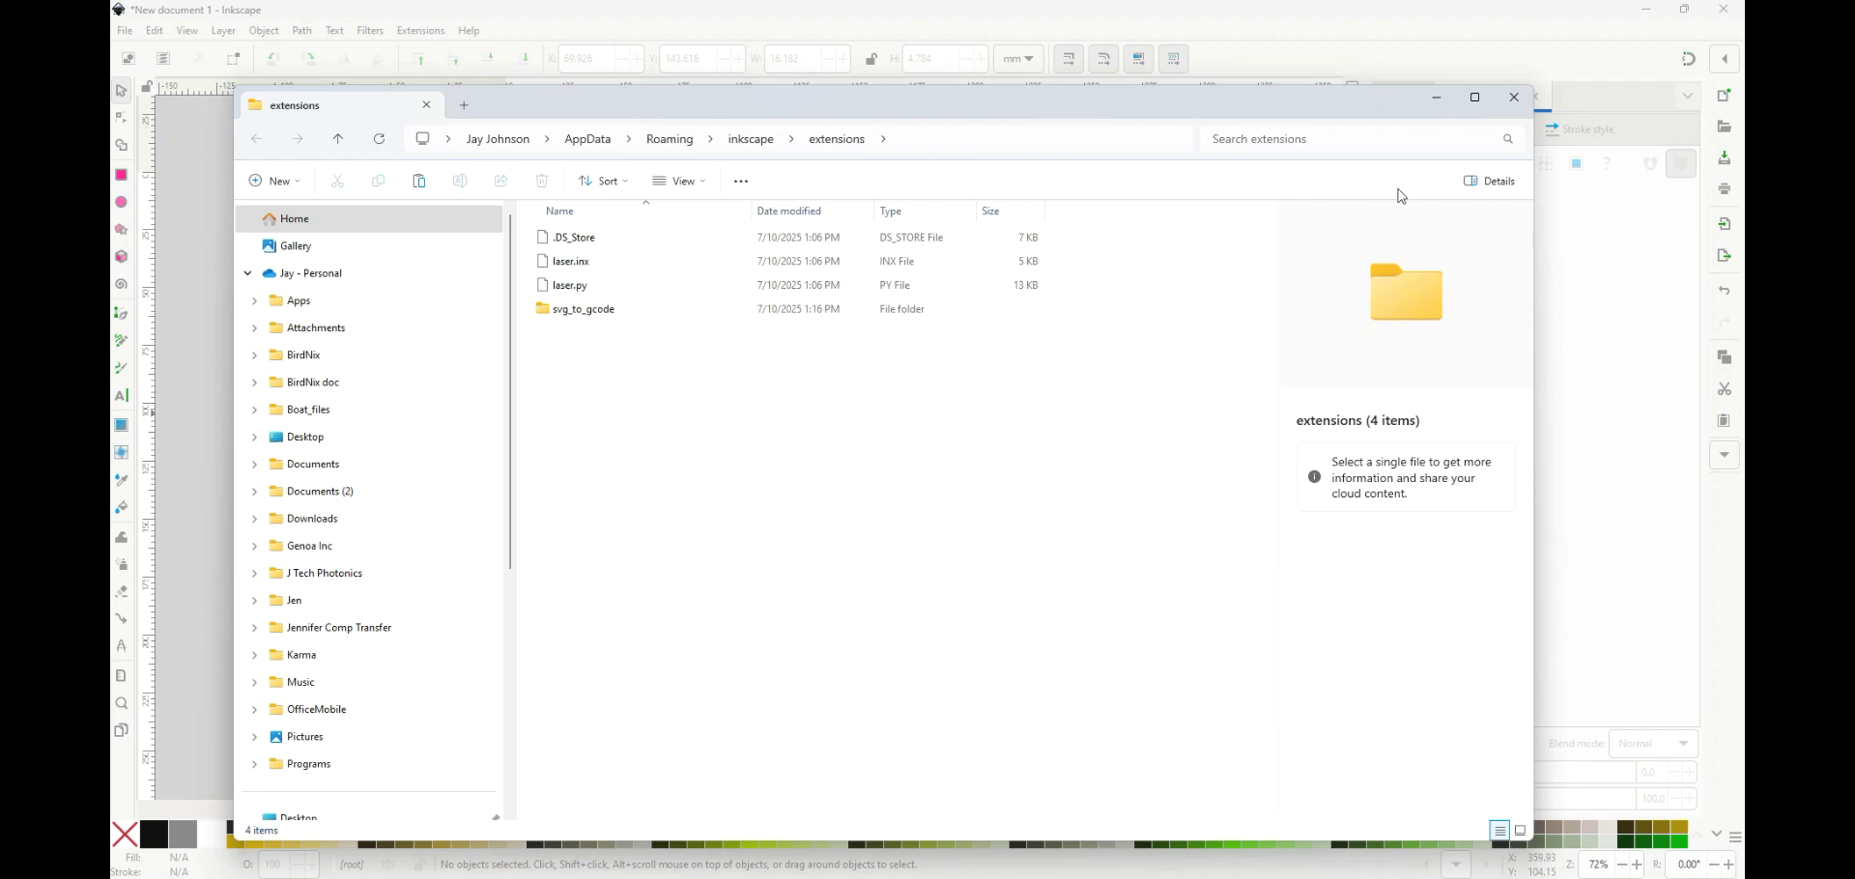
left_click(1514, 97)
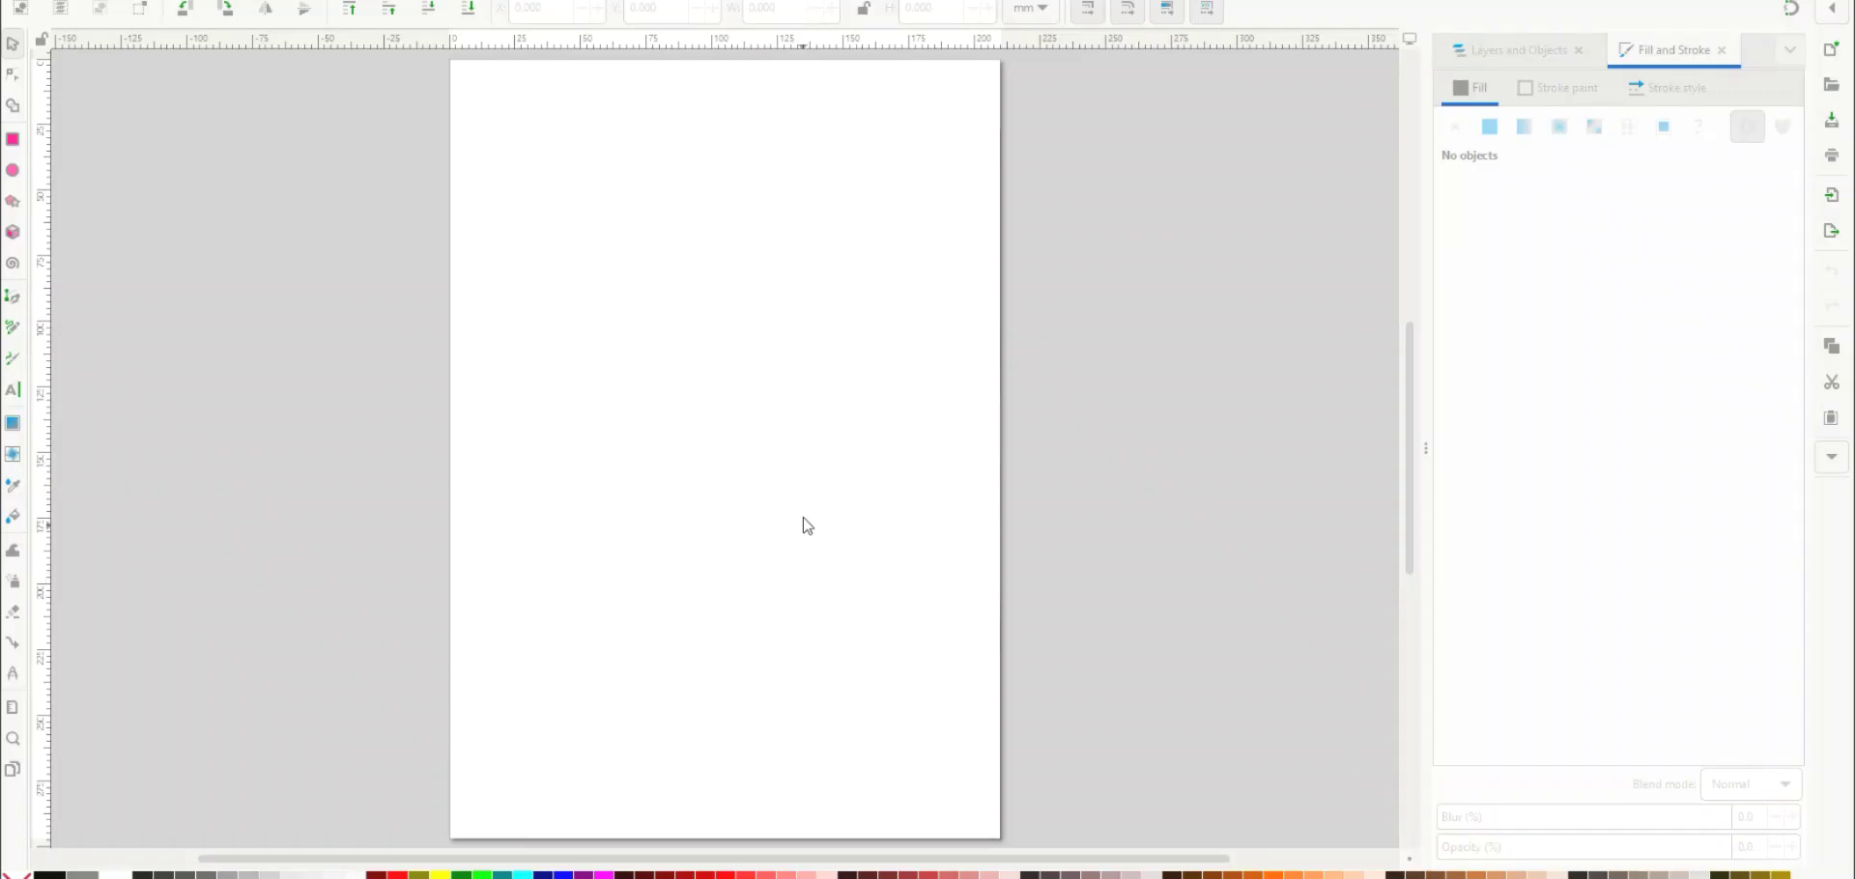
- Launch Extensions > Generate Laser Gcode > J Tech Community Laser Tool and centre its dialog
left_click(321, 224)
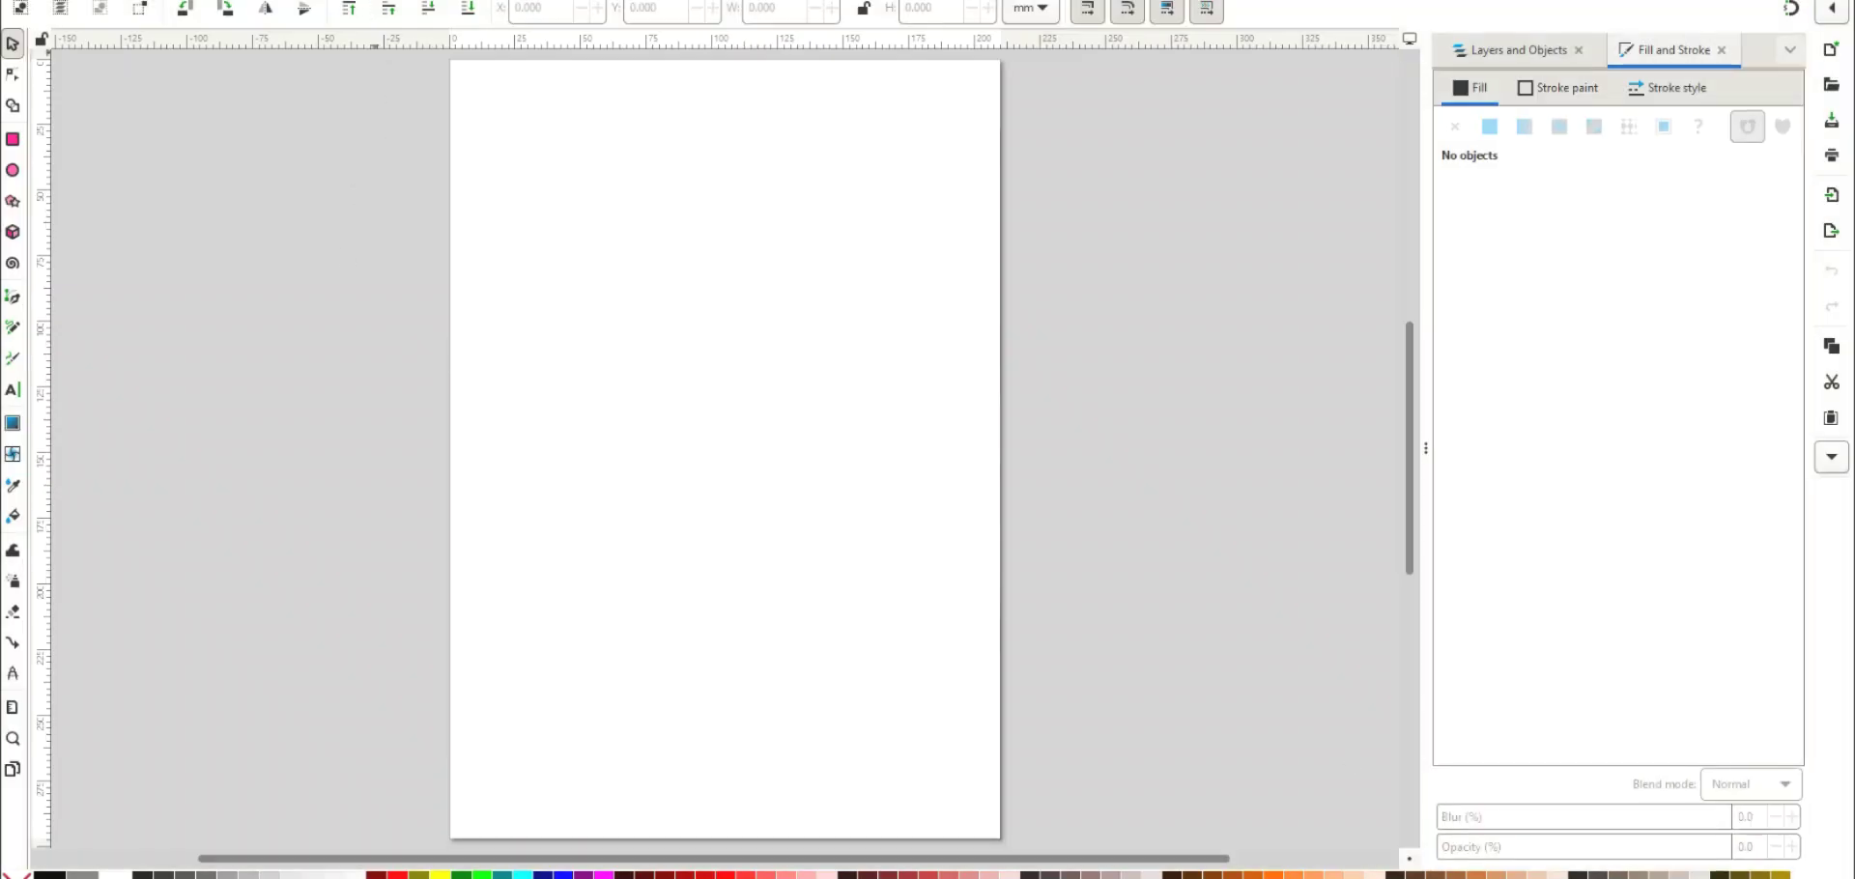
key("alt+n")
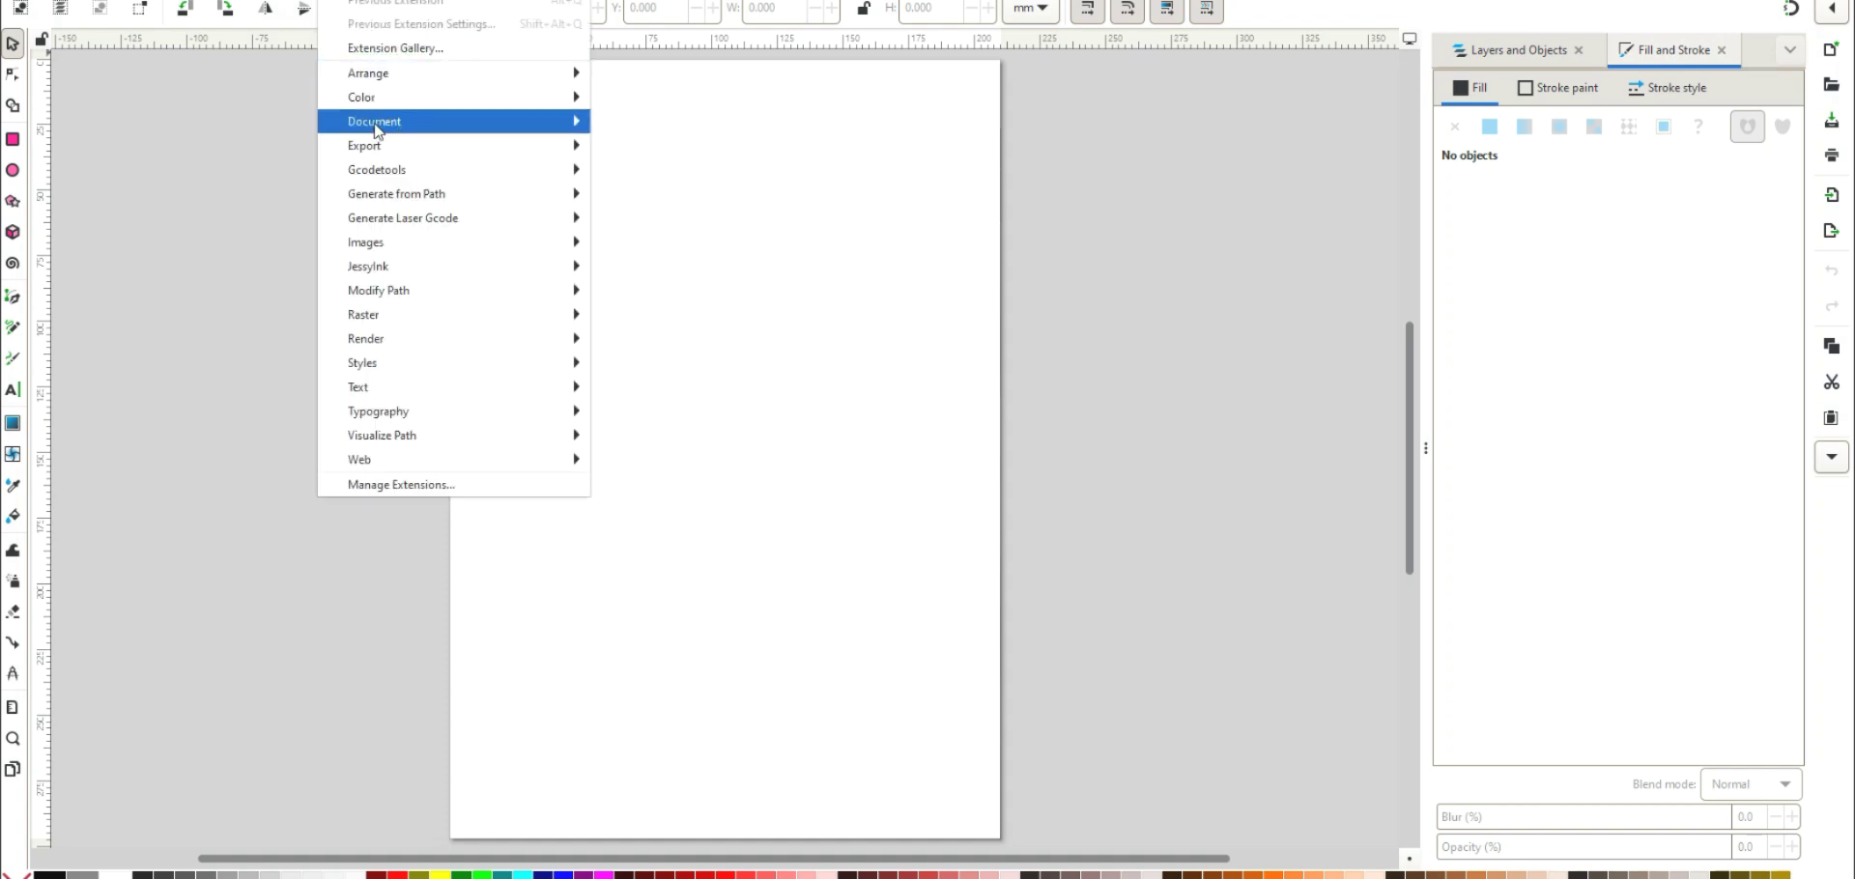
mouse_move(402, 220)
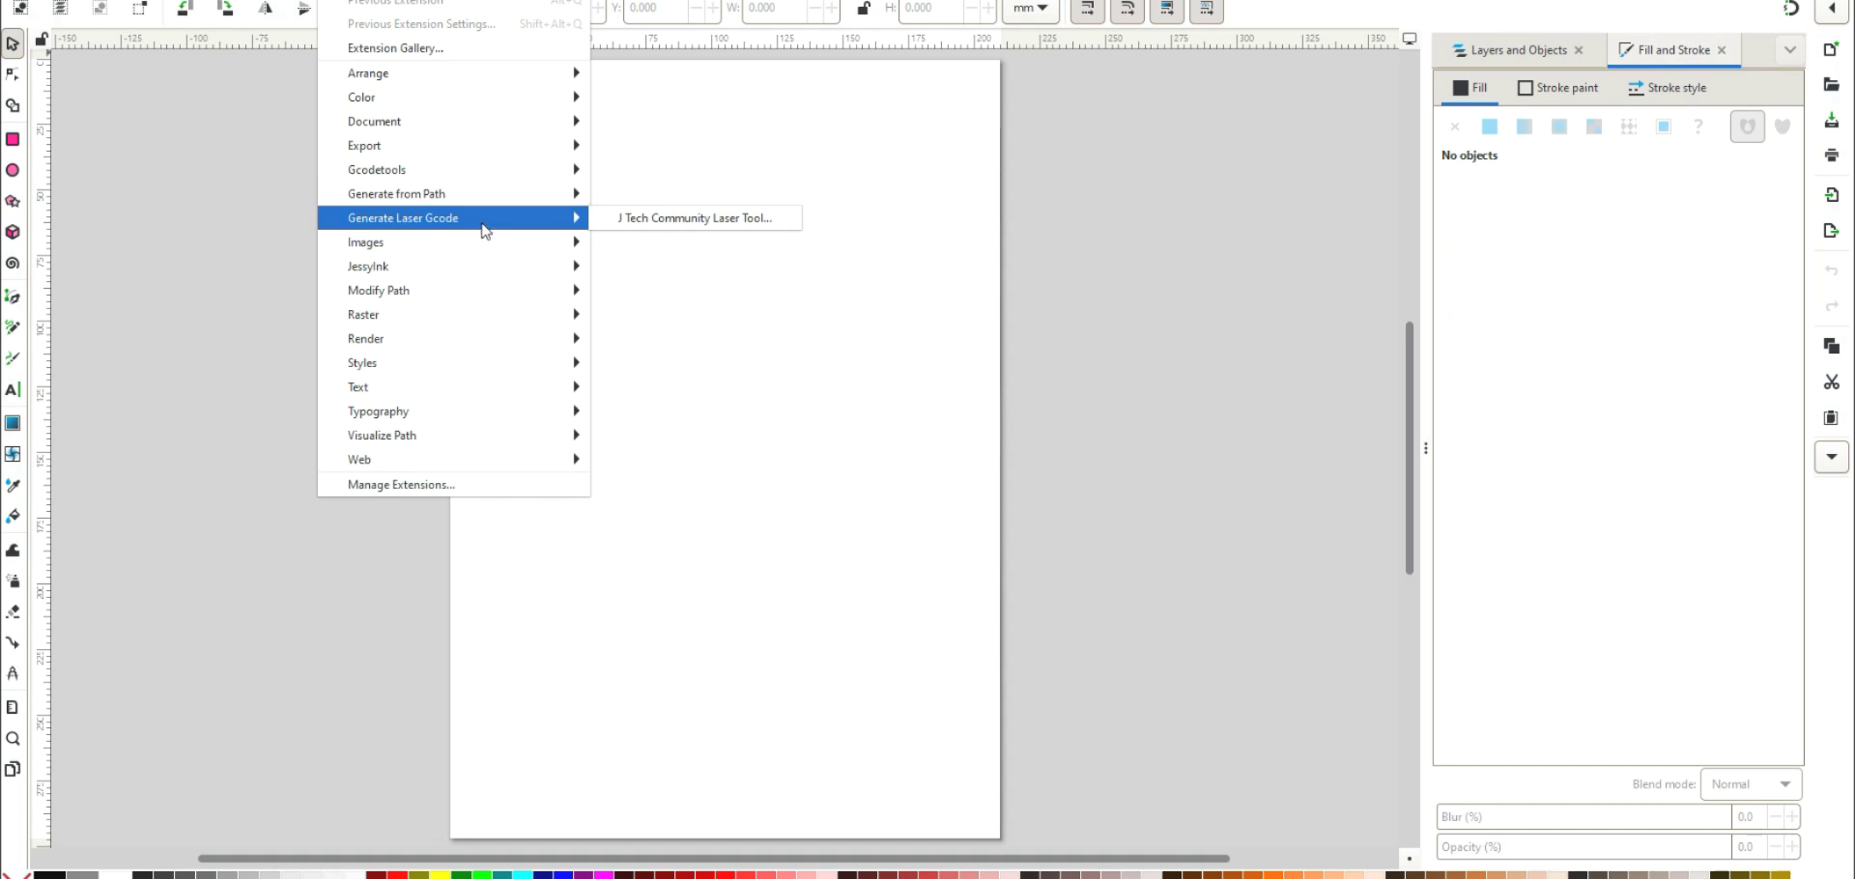
left_click(681, 217)
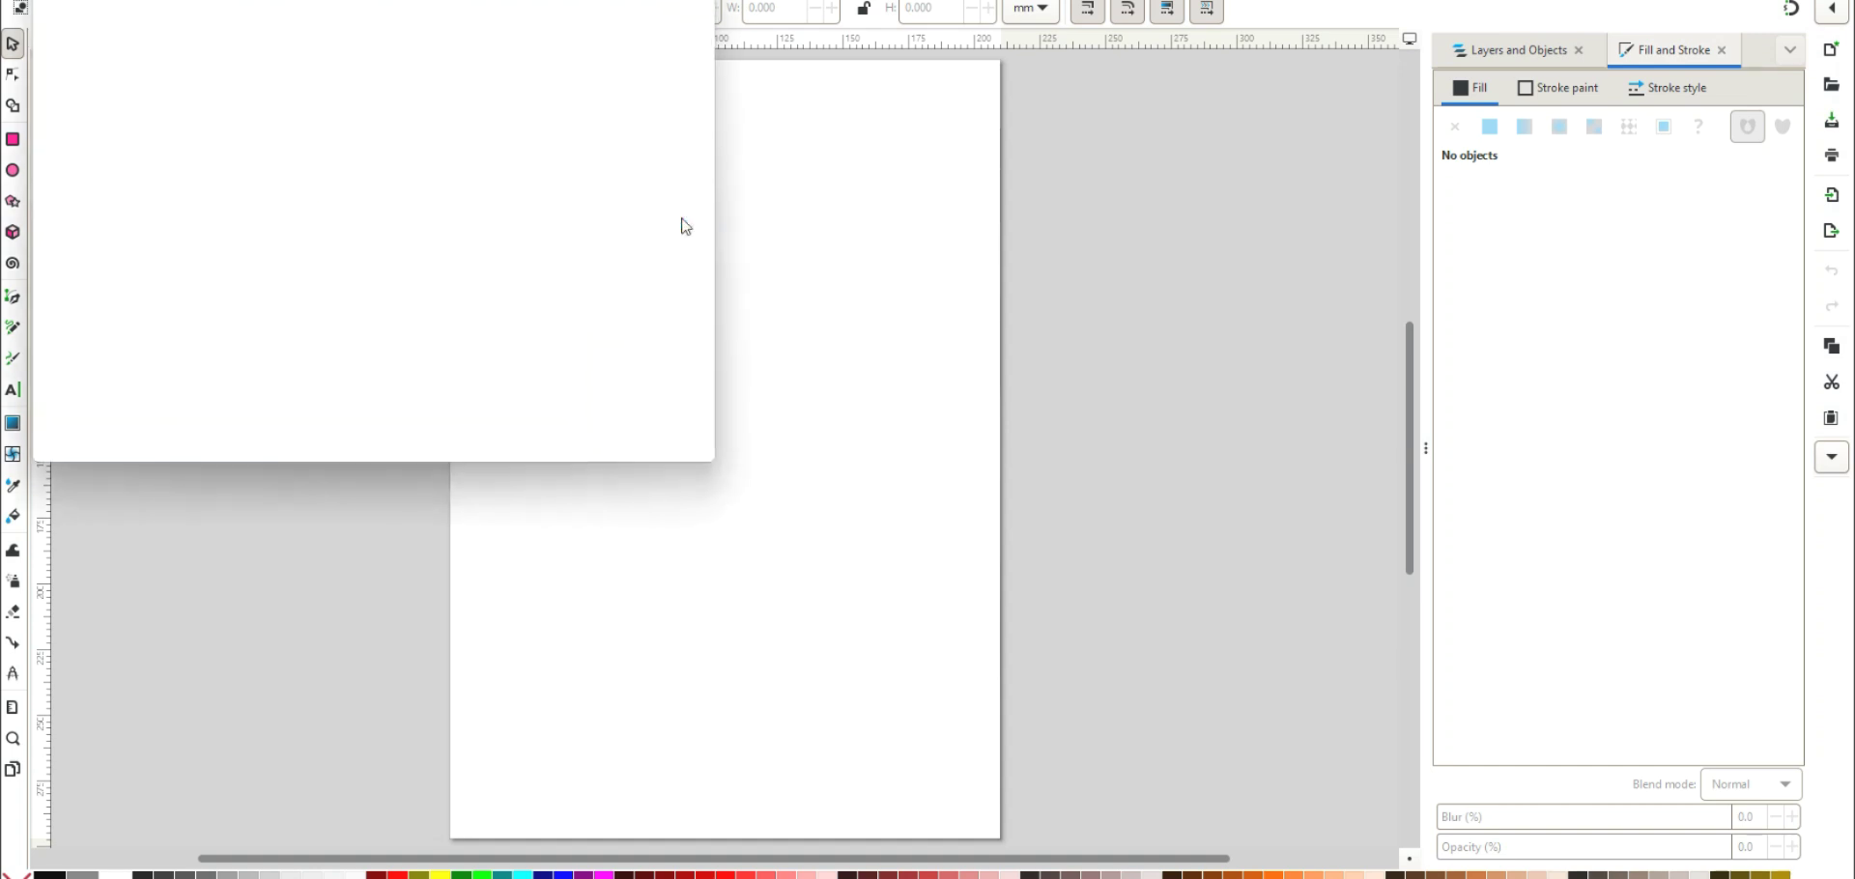
left_click_drag(491, 2, 893, 221)
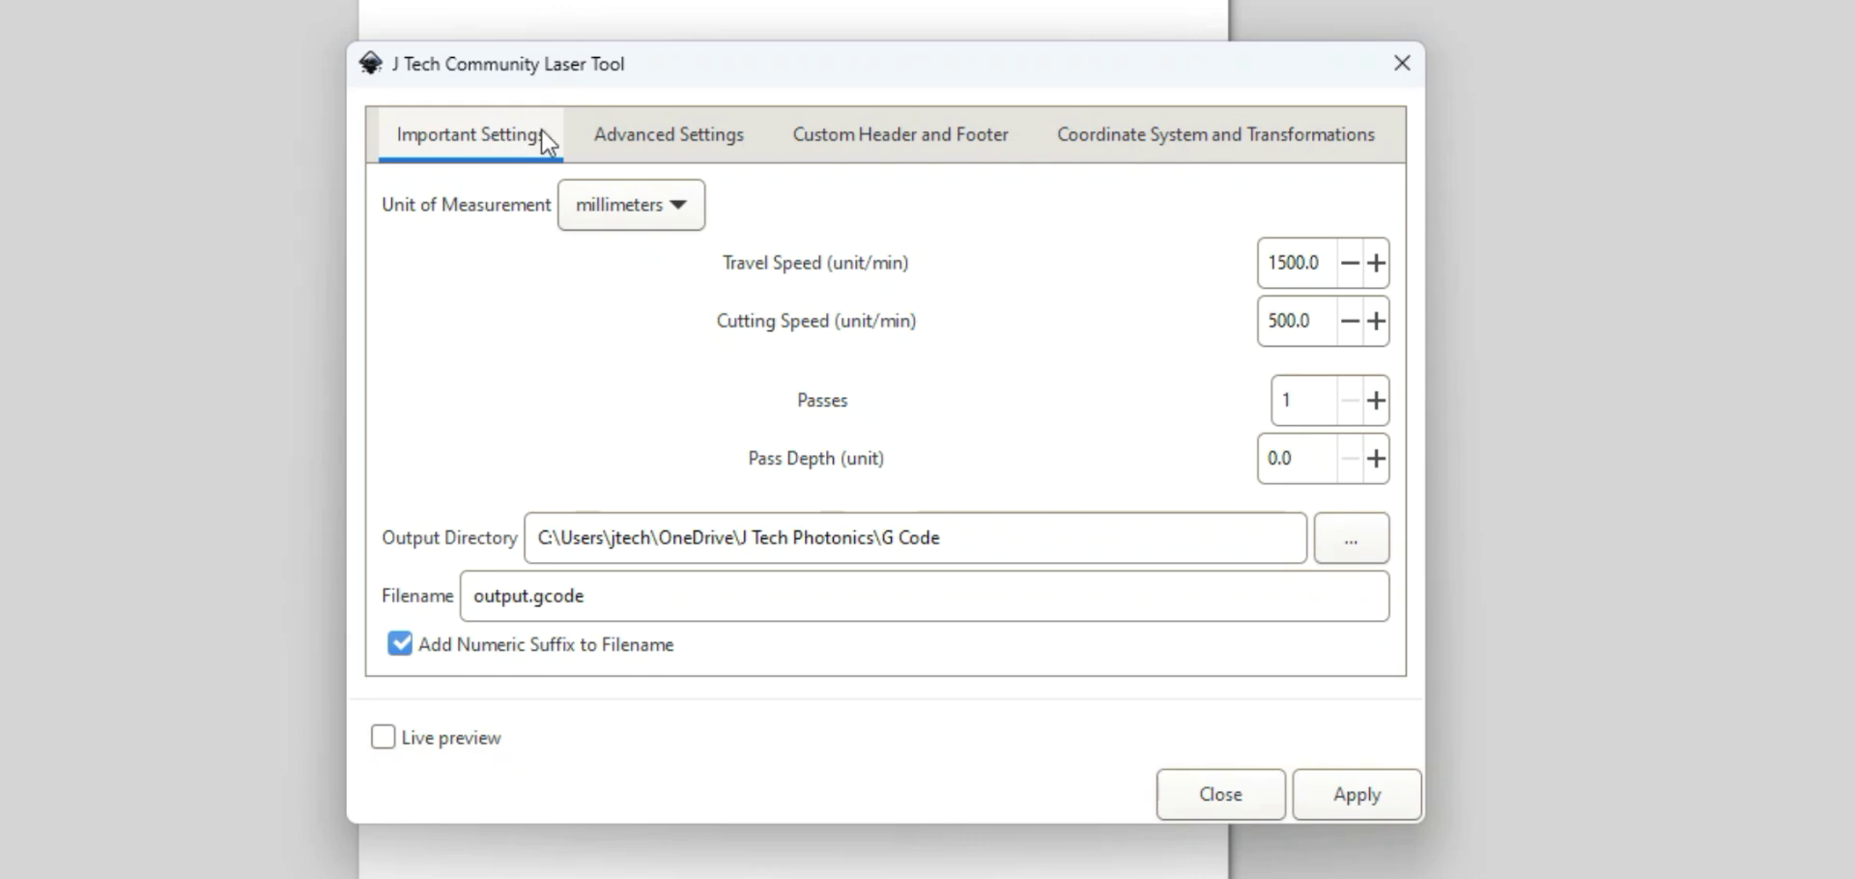
- Look through the laser tool's settings tabs and keep millimeters as the unit of measurement
left_click(633, 143)
left_click(930, 149)
left_click(1067, 145)
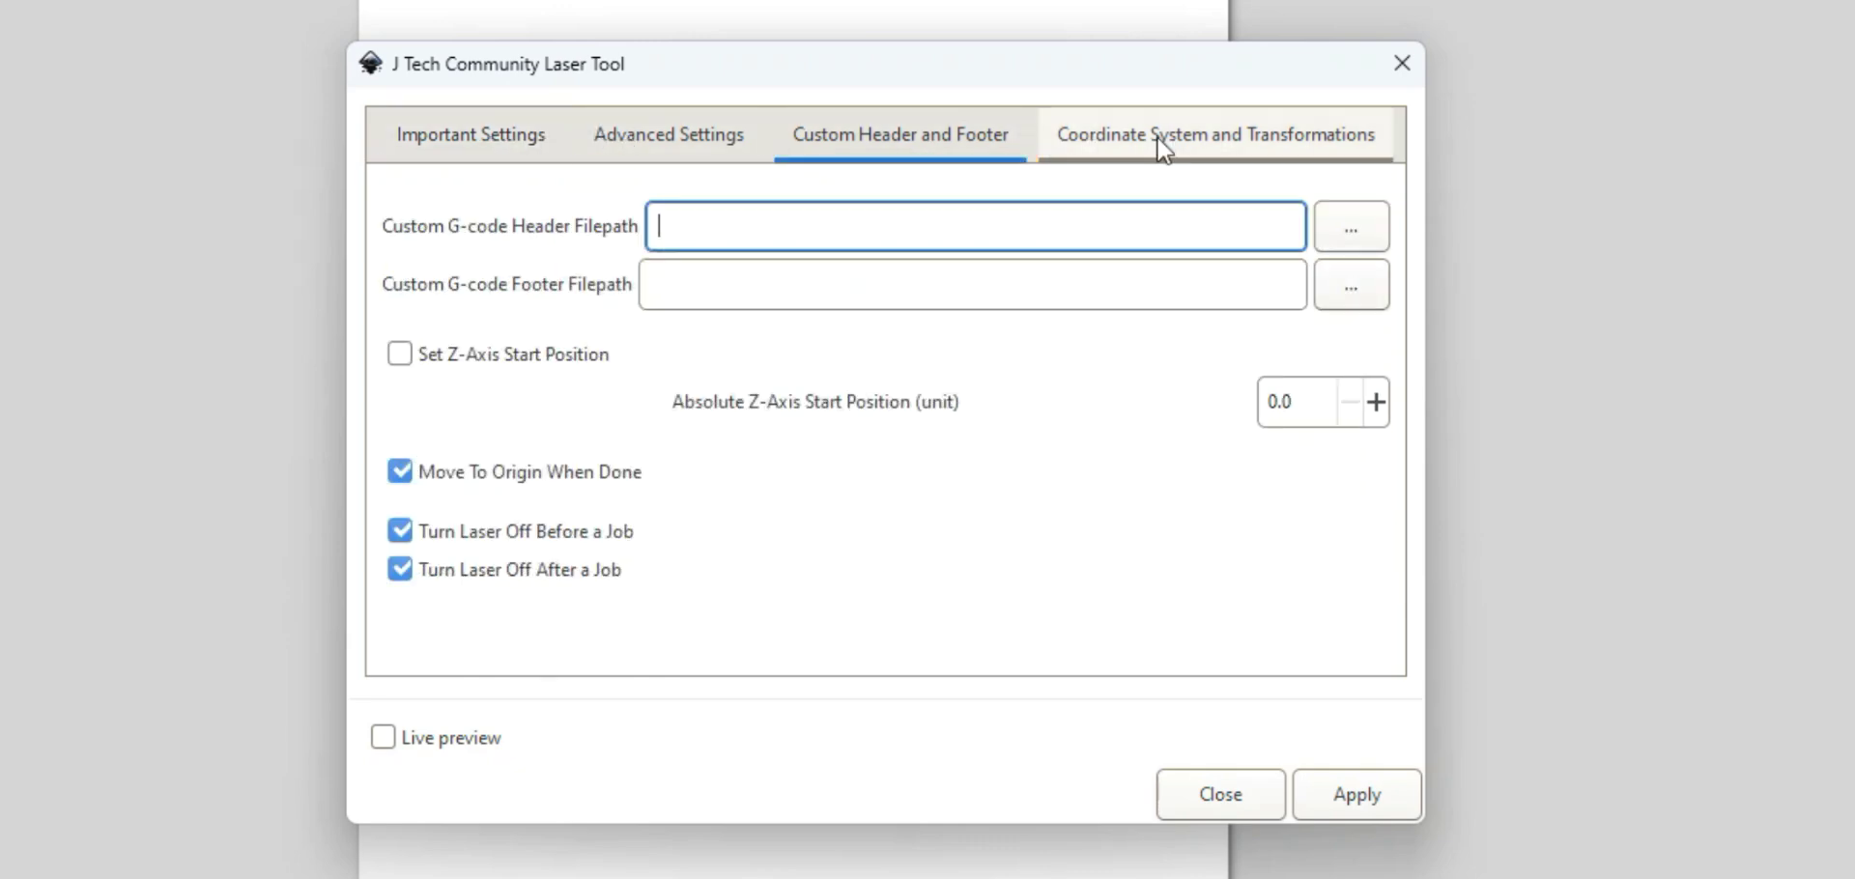
left_click(481, 140)
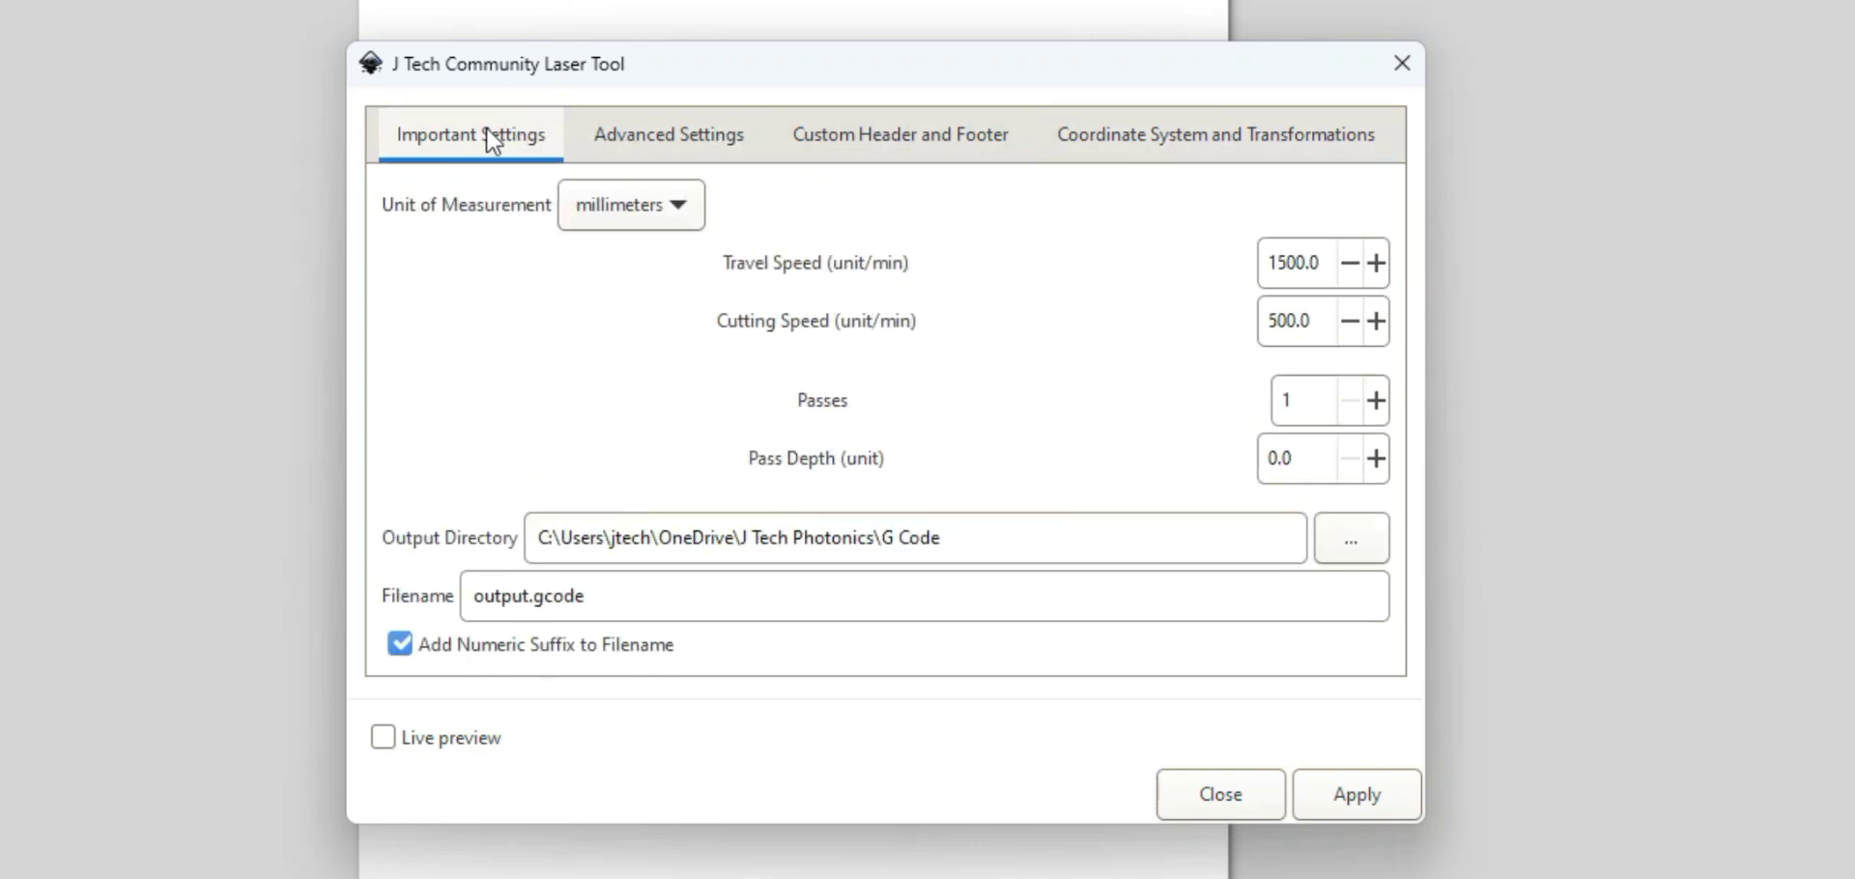
left_click(686, 215)
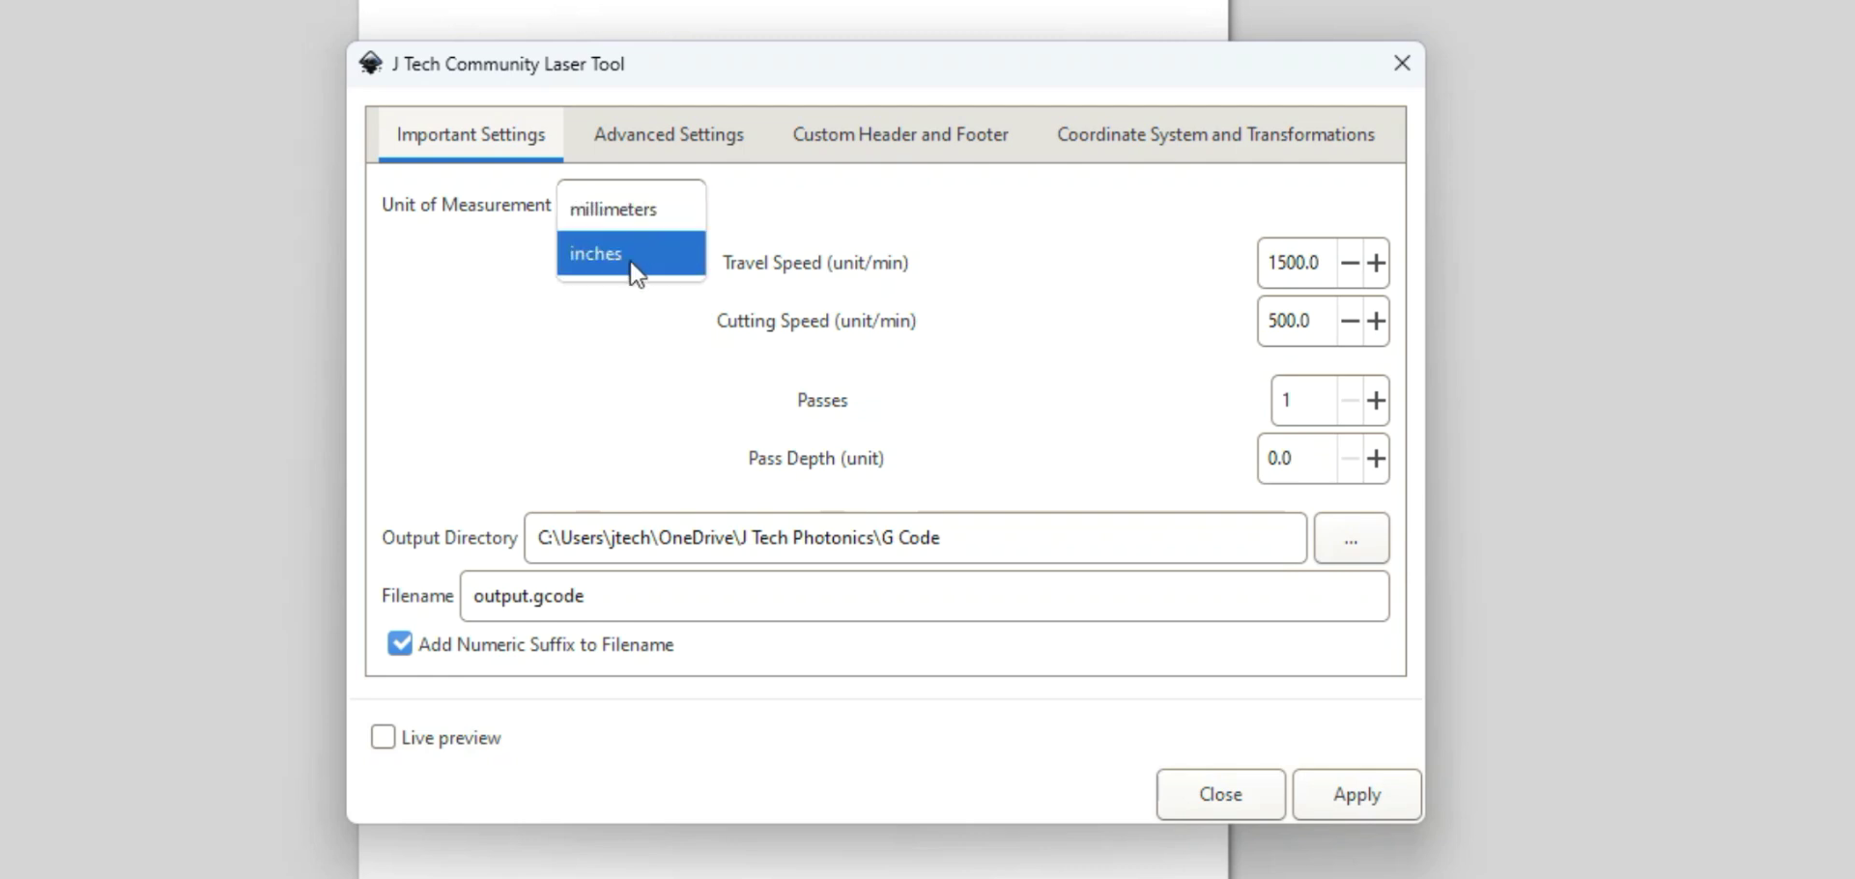
left_click(645, 229)
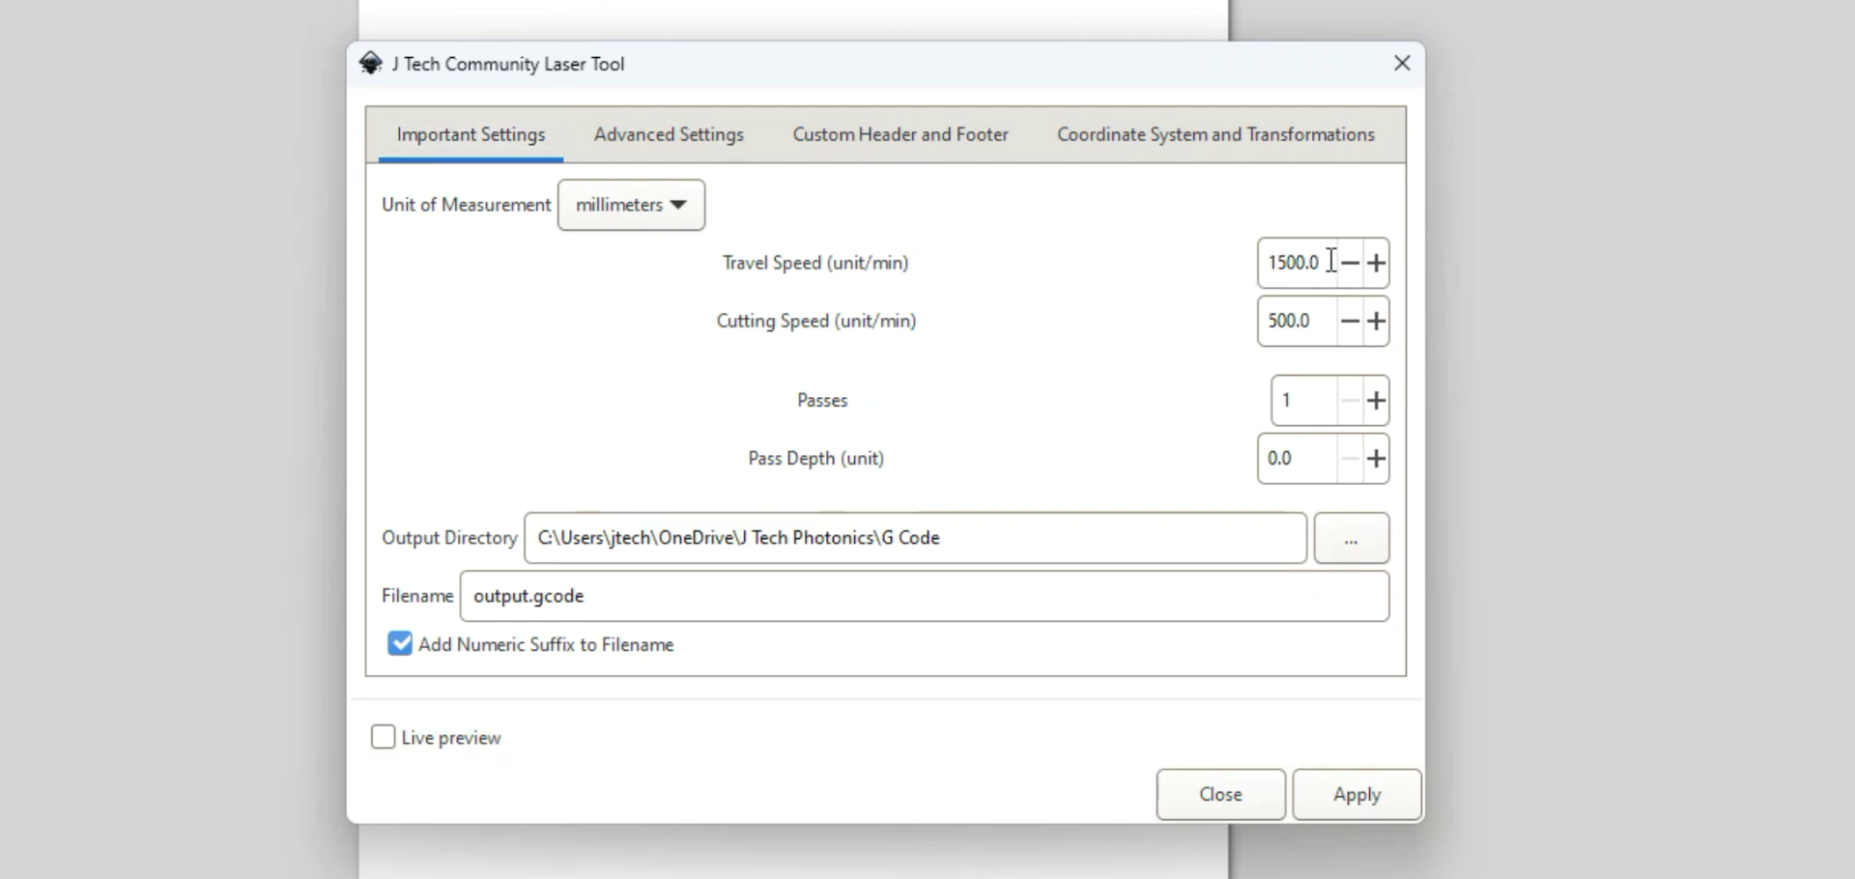
- Set travel speed to 4000 and cutting speed to 500 mm/min
left_click_drag(1331, 260, 1221, 269)
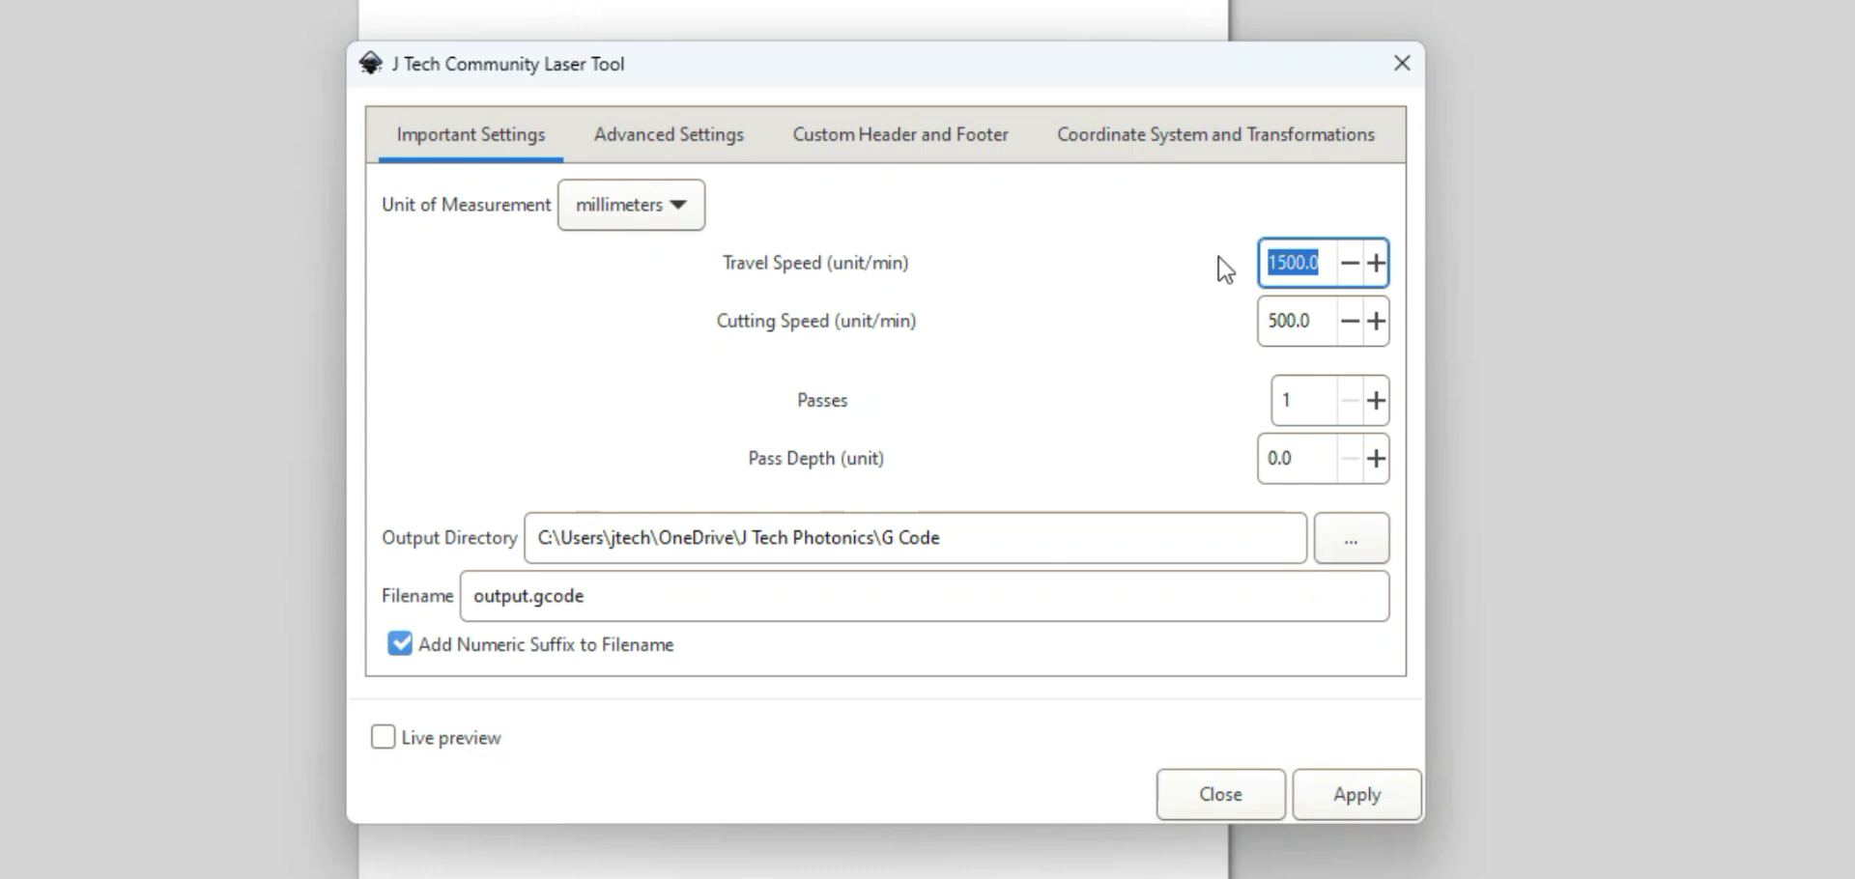
type("4000")
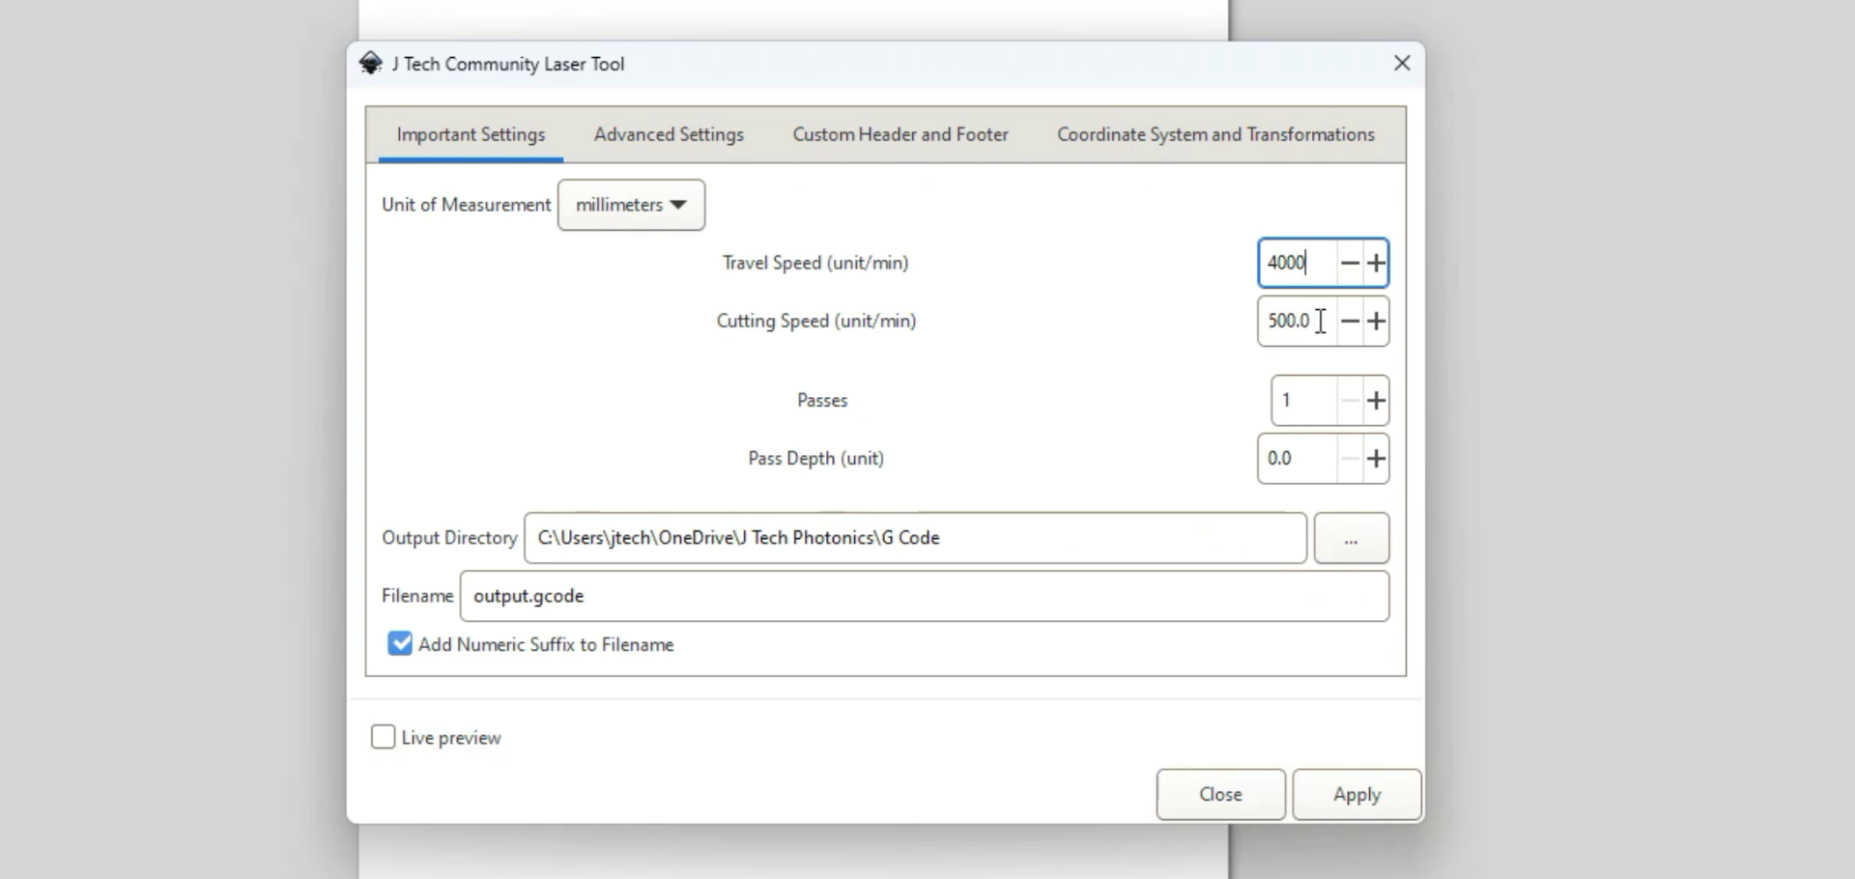
key("Tab")
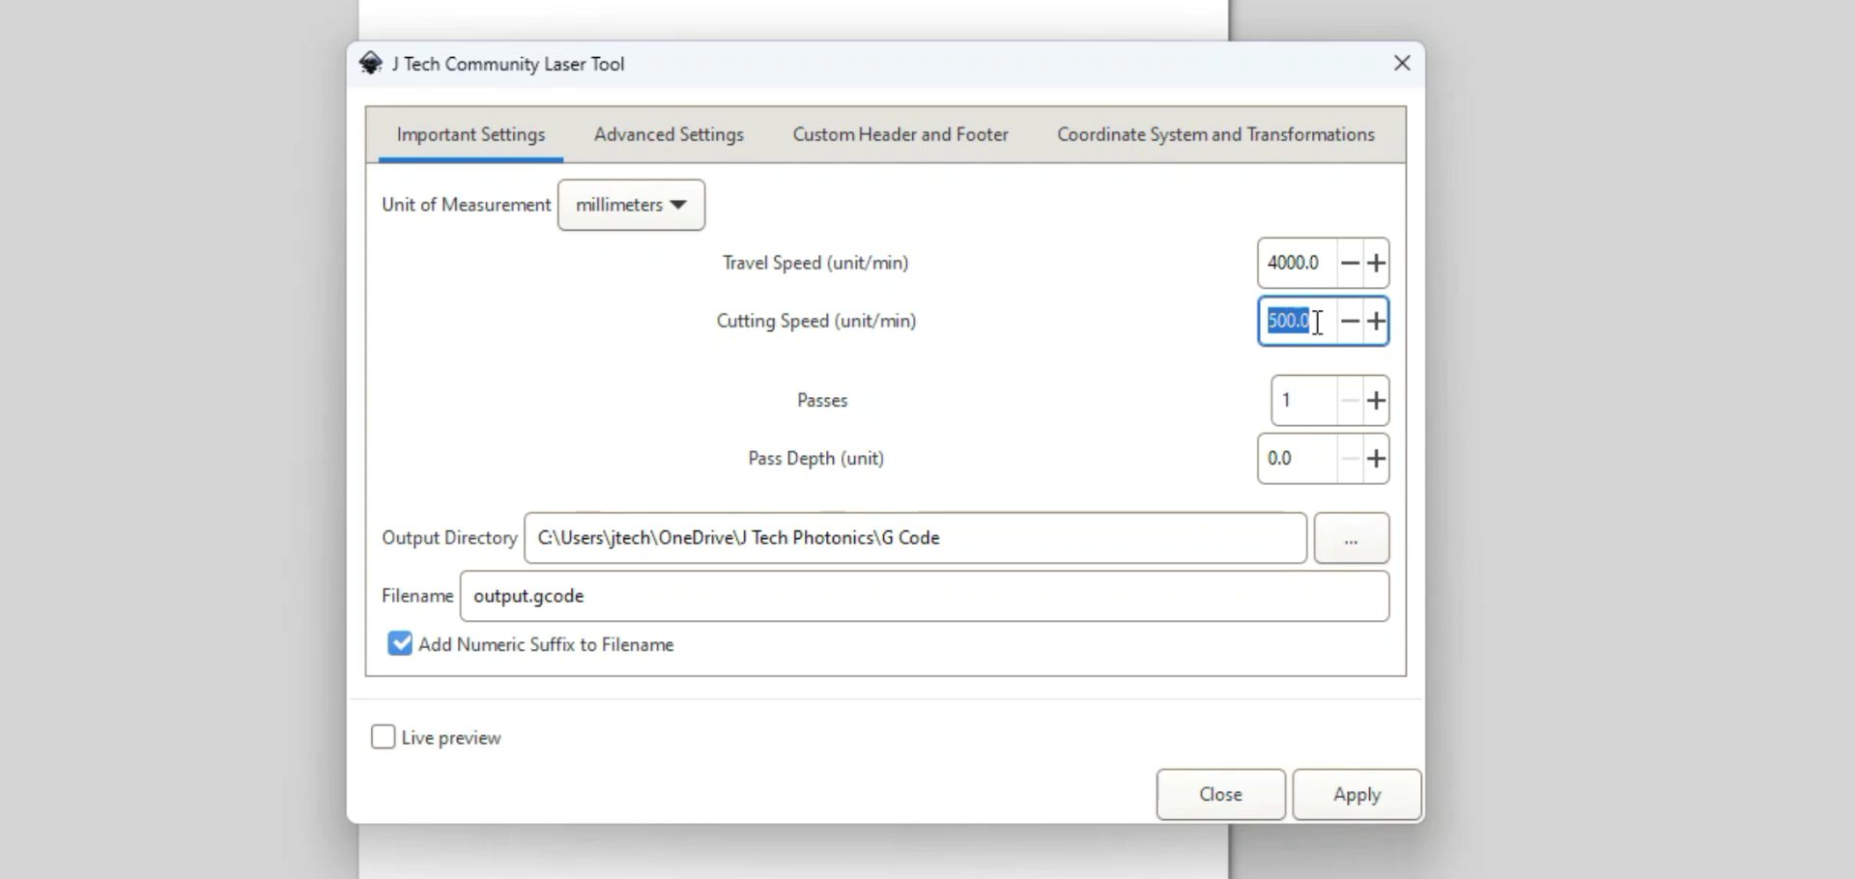
type("4000")
left_click(1296, 265)
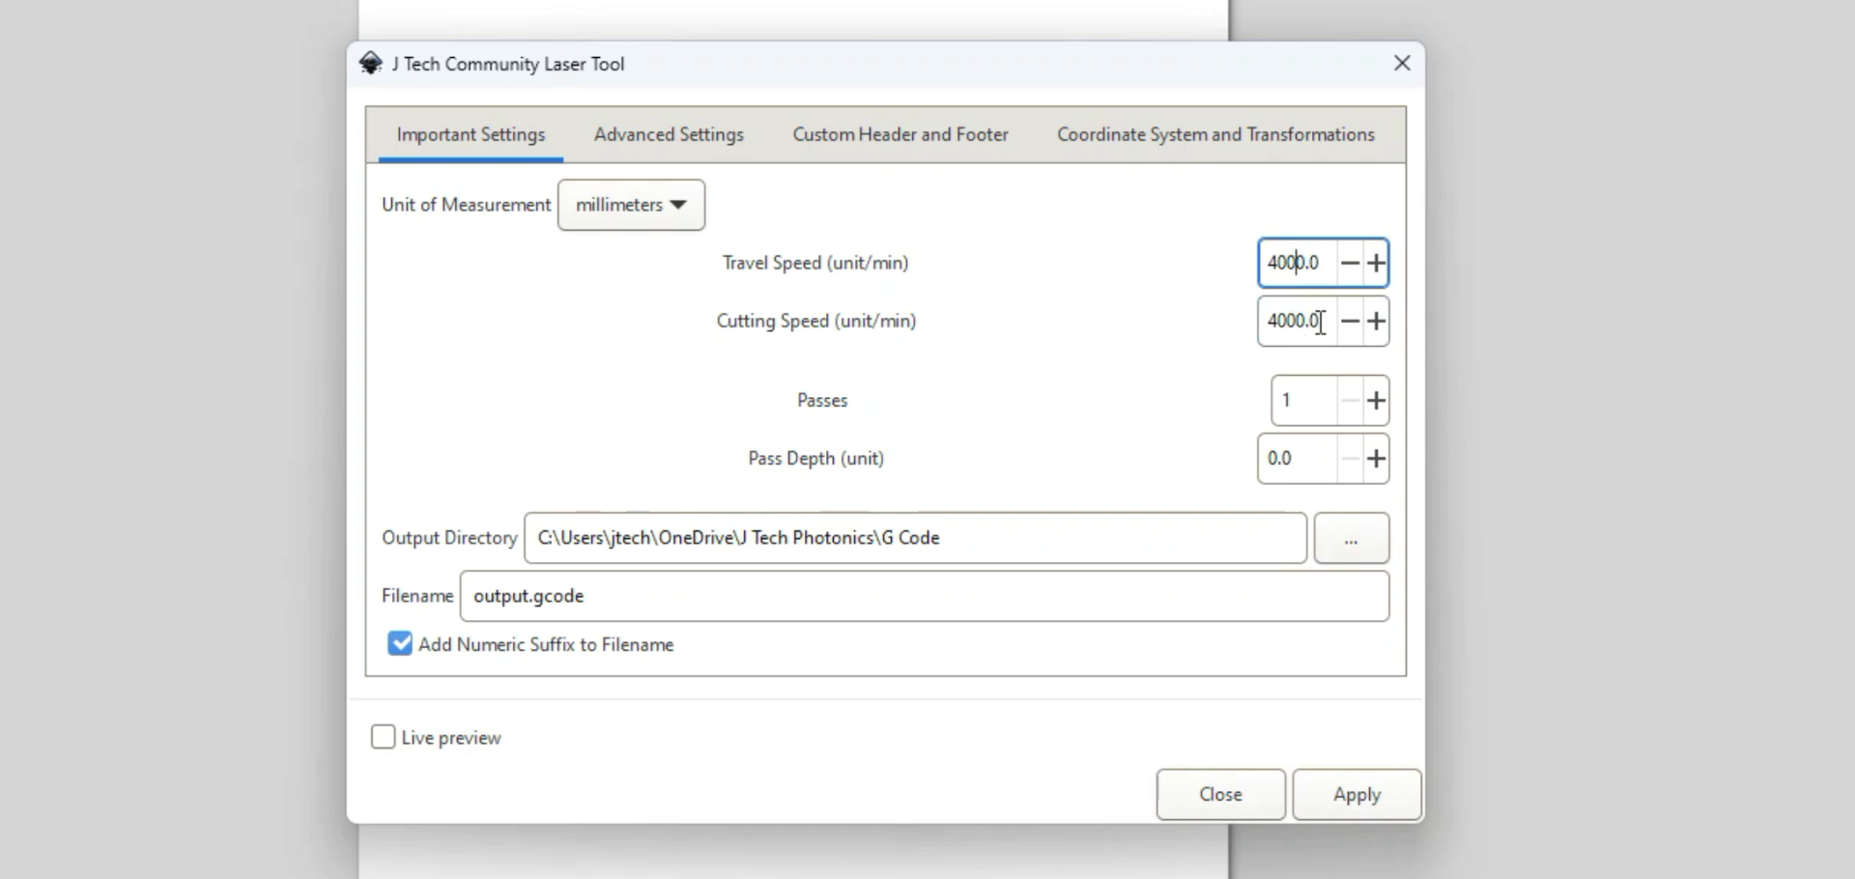
left_click_drag(1322, 322, 1256, 326)
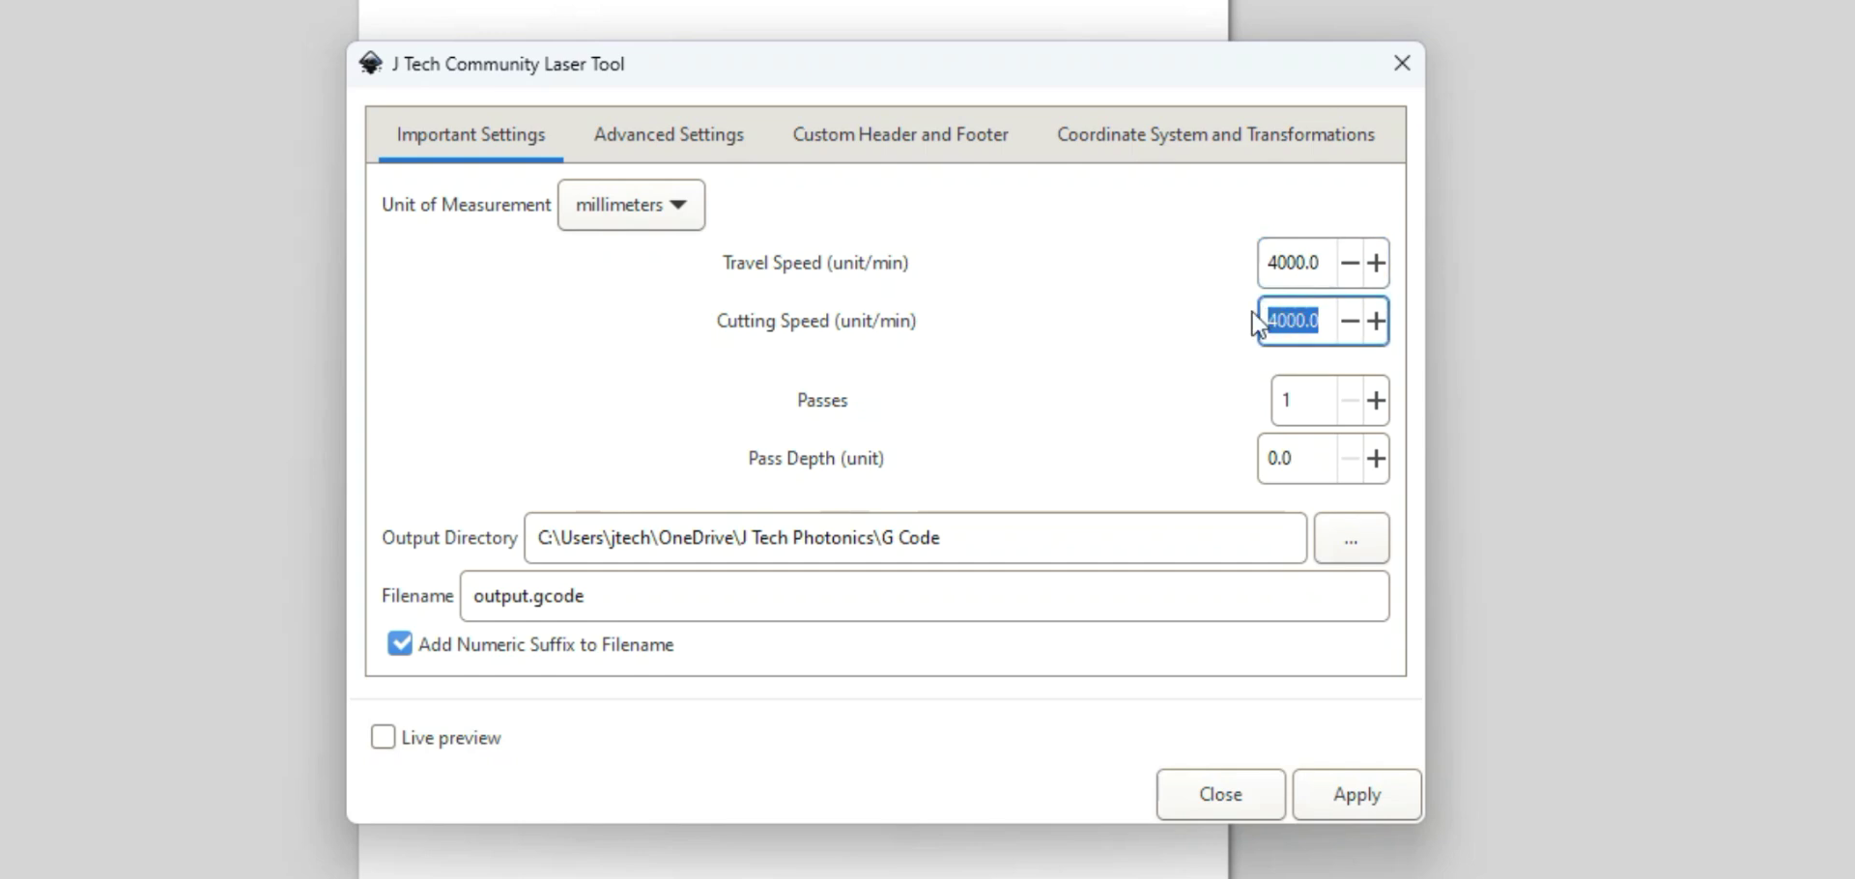
type("500")
- Raise the passes and enter a pass depth of 1 to test the spin buttons
left_click(1378, 404)
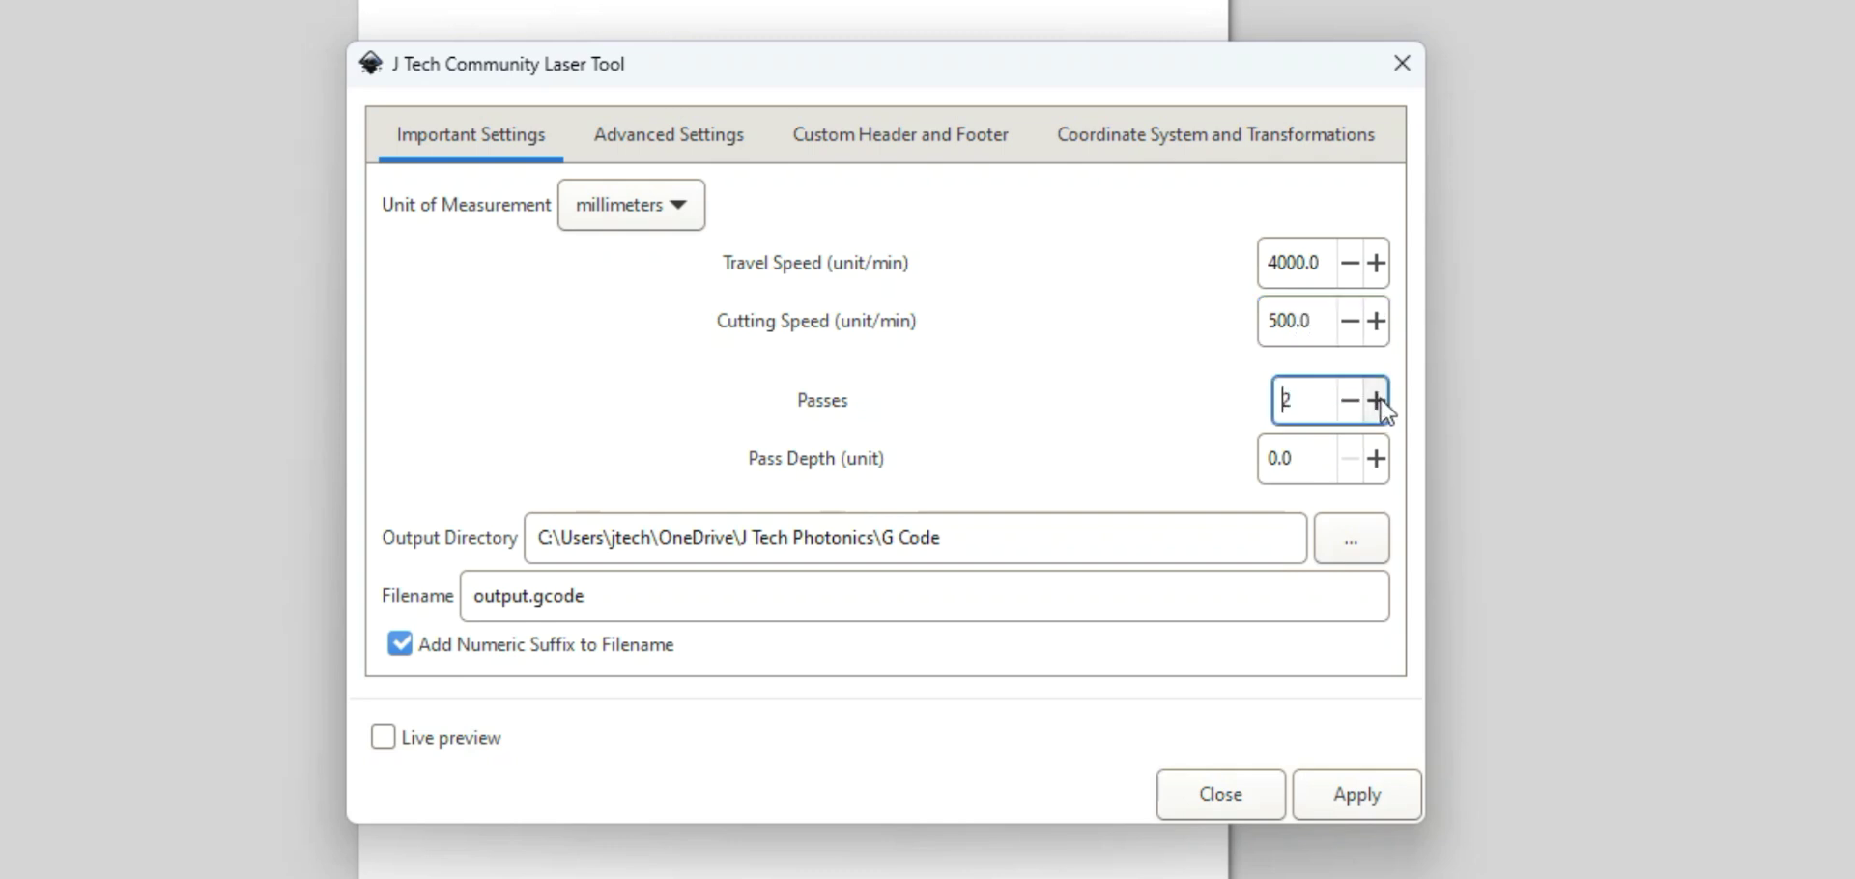
left_click(1328, 459)
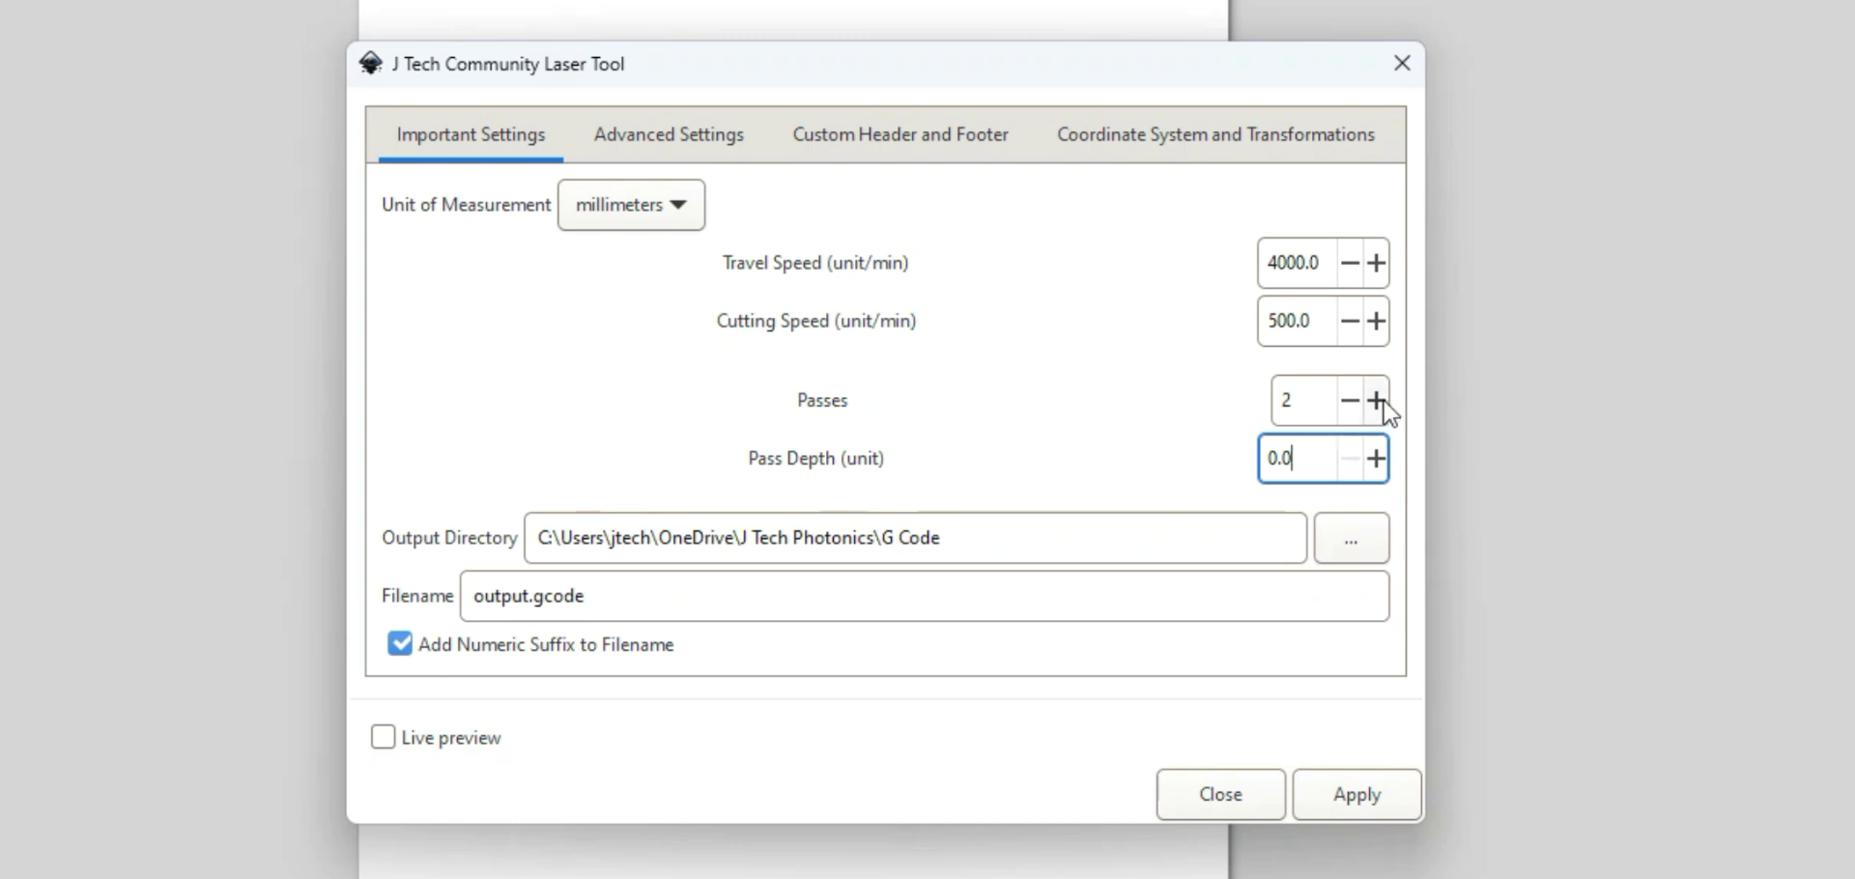
left_click(1378, 400)
left_click(1377, 400)
left_click(1320, 458)
key("BackSpace")
key("BackSpace")
key("BackSpace")
type("1")
key("Return")
- Reset passes to 1 and pass depth to 0
left_click(1350, 400)
left_click(1351, 400)
left_click(1350, 400)
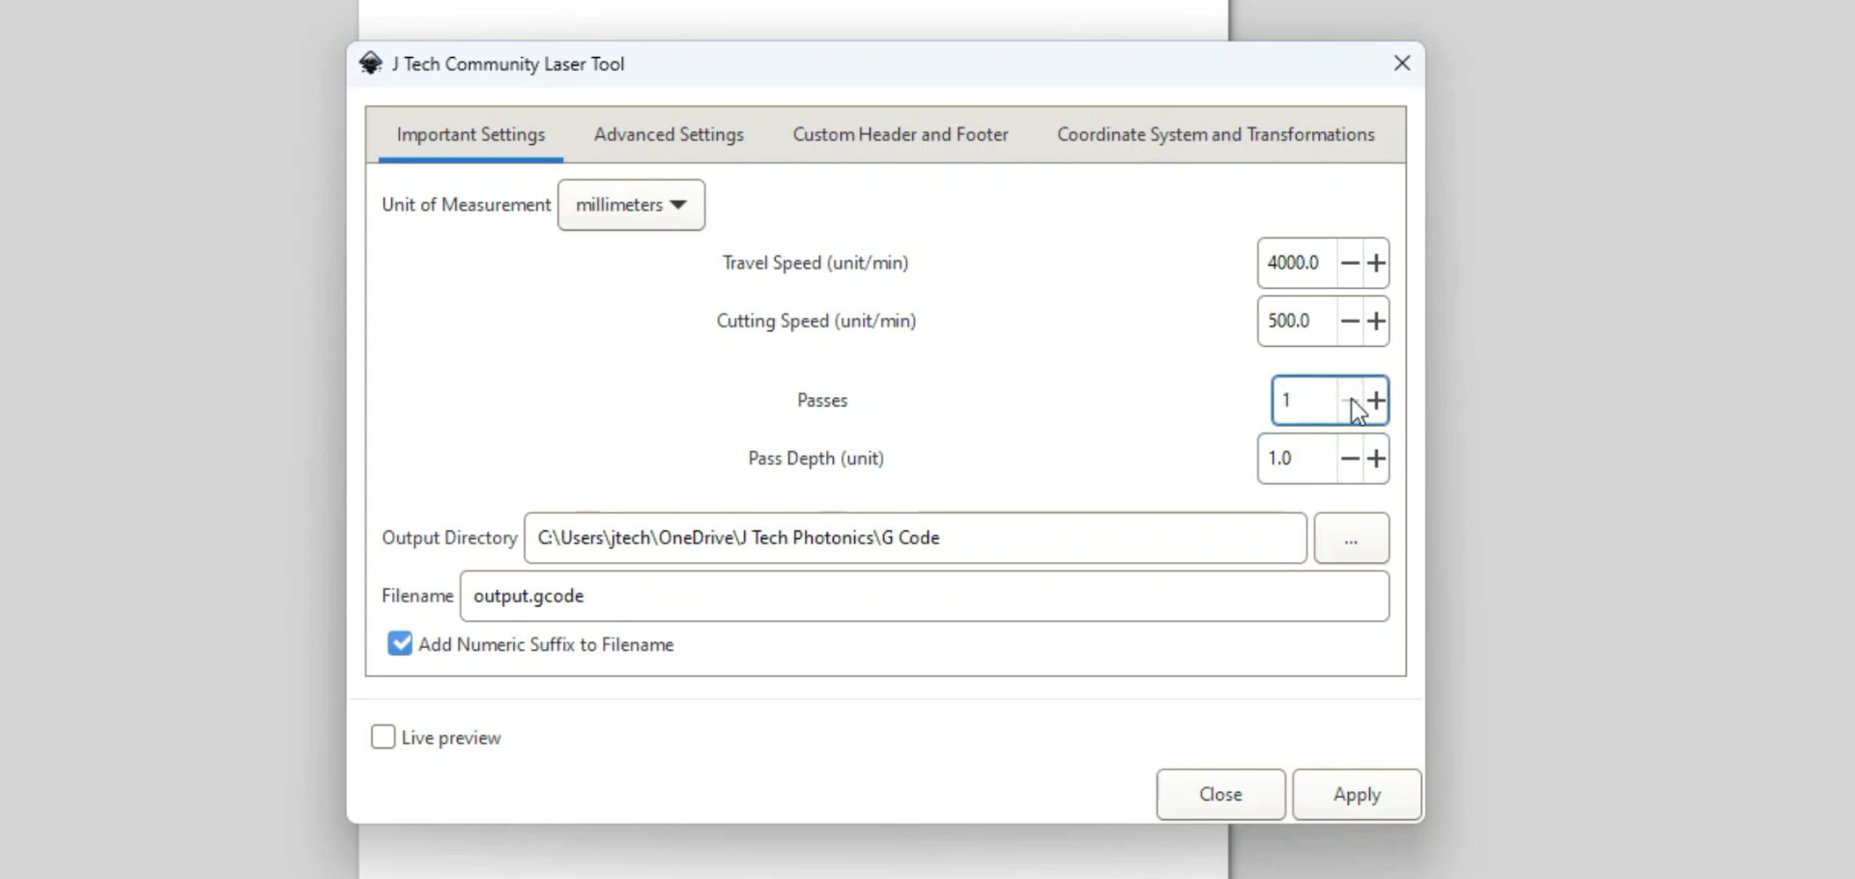
left_click(1350, 458)
left_click(1351, 458)
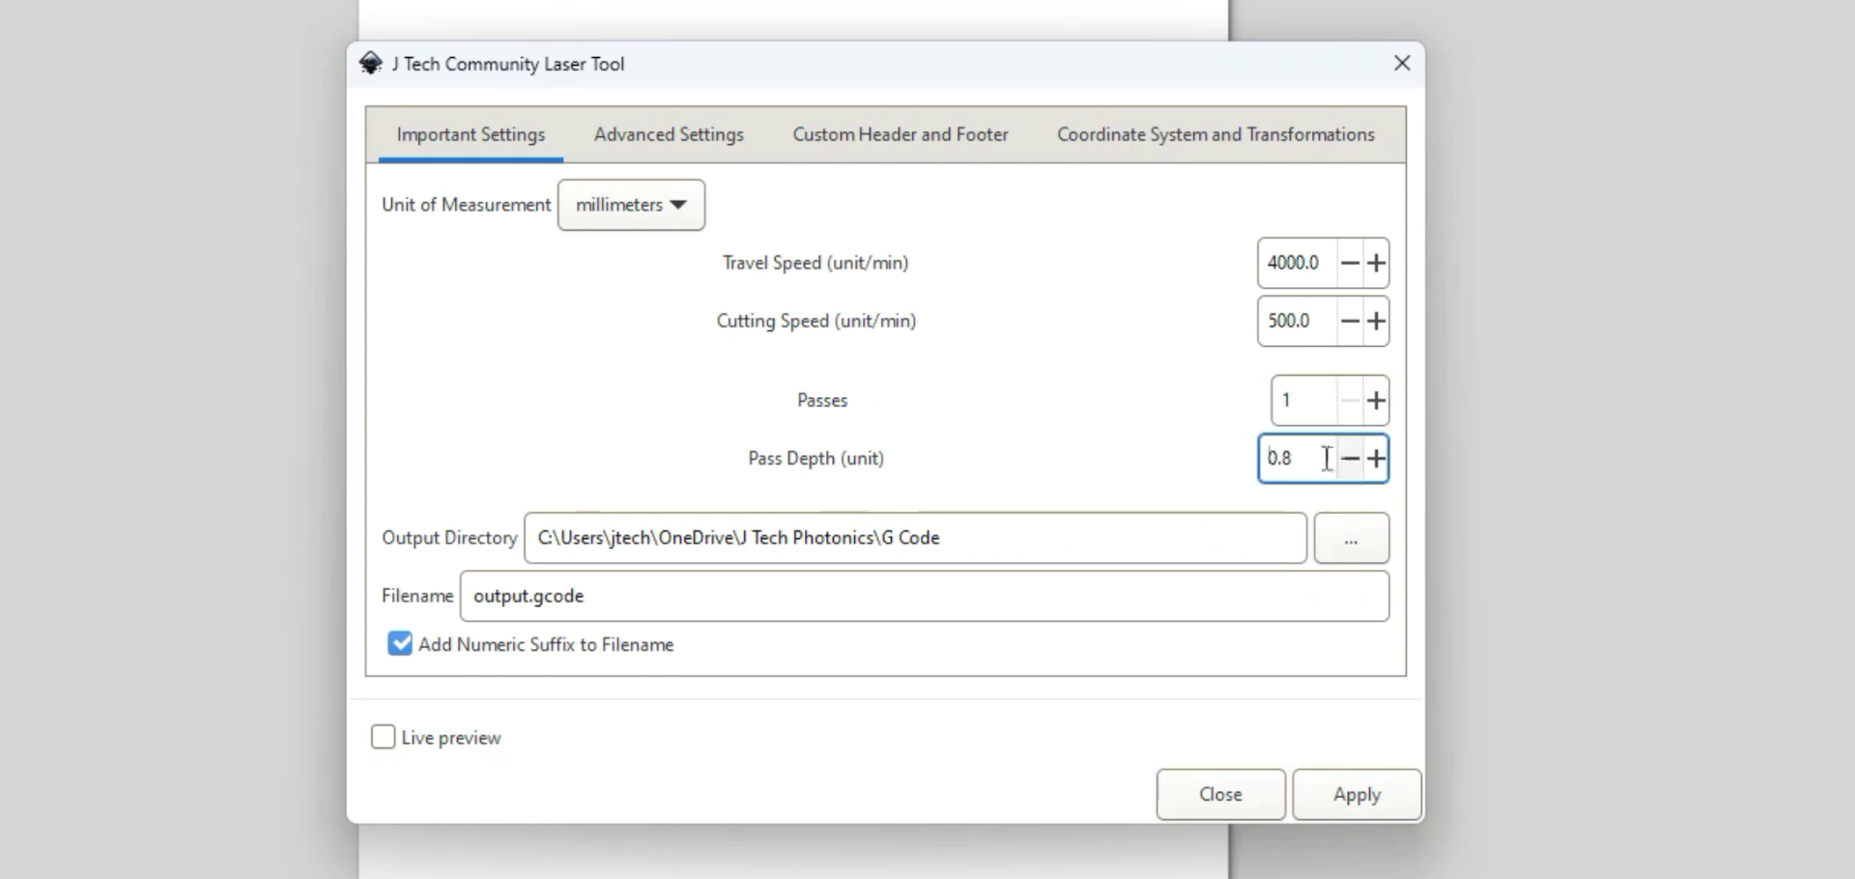
double_click(1328, 458)
type("0")
left_click(1198, 553)
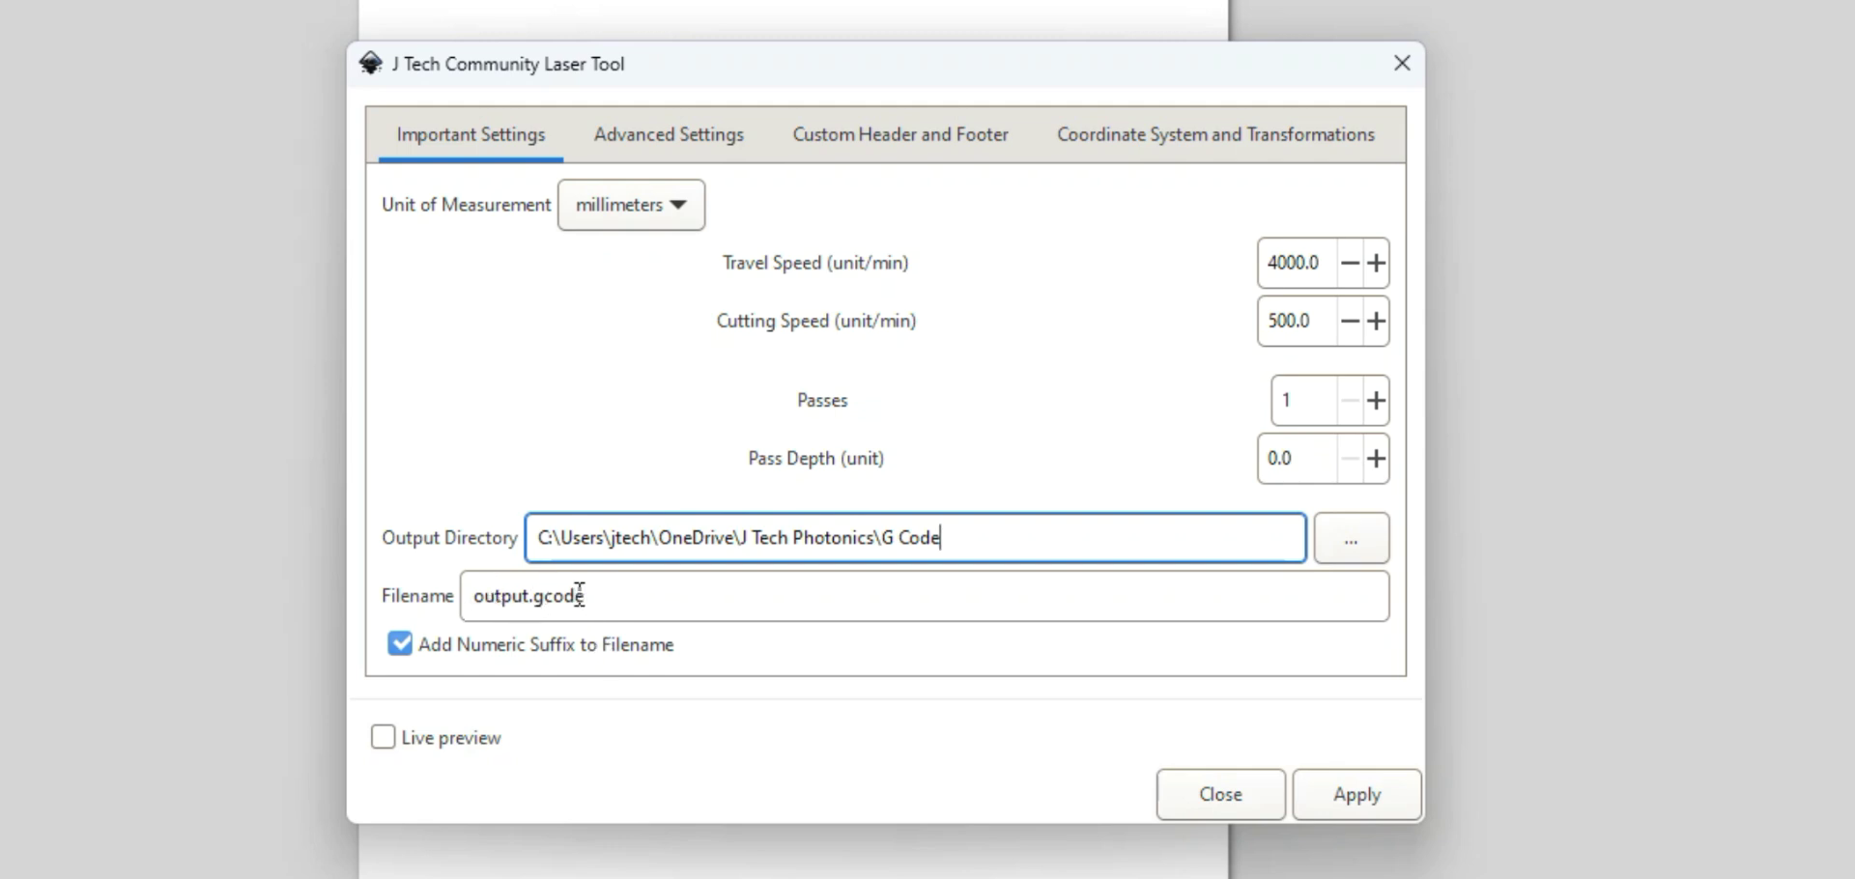
left_click(395, 657)
left_click(397, 658)
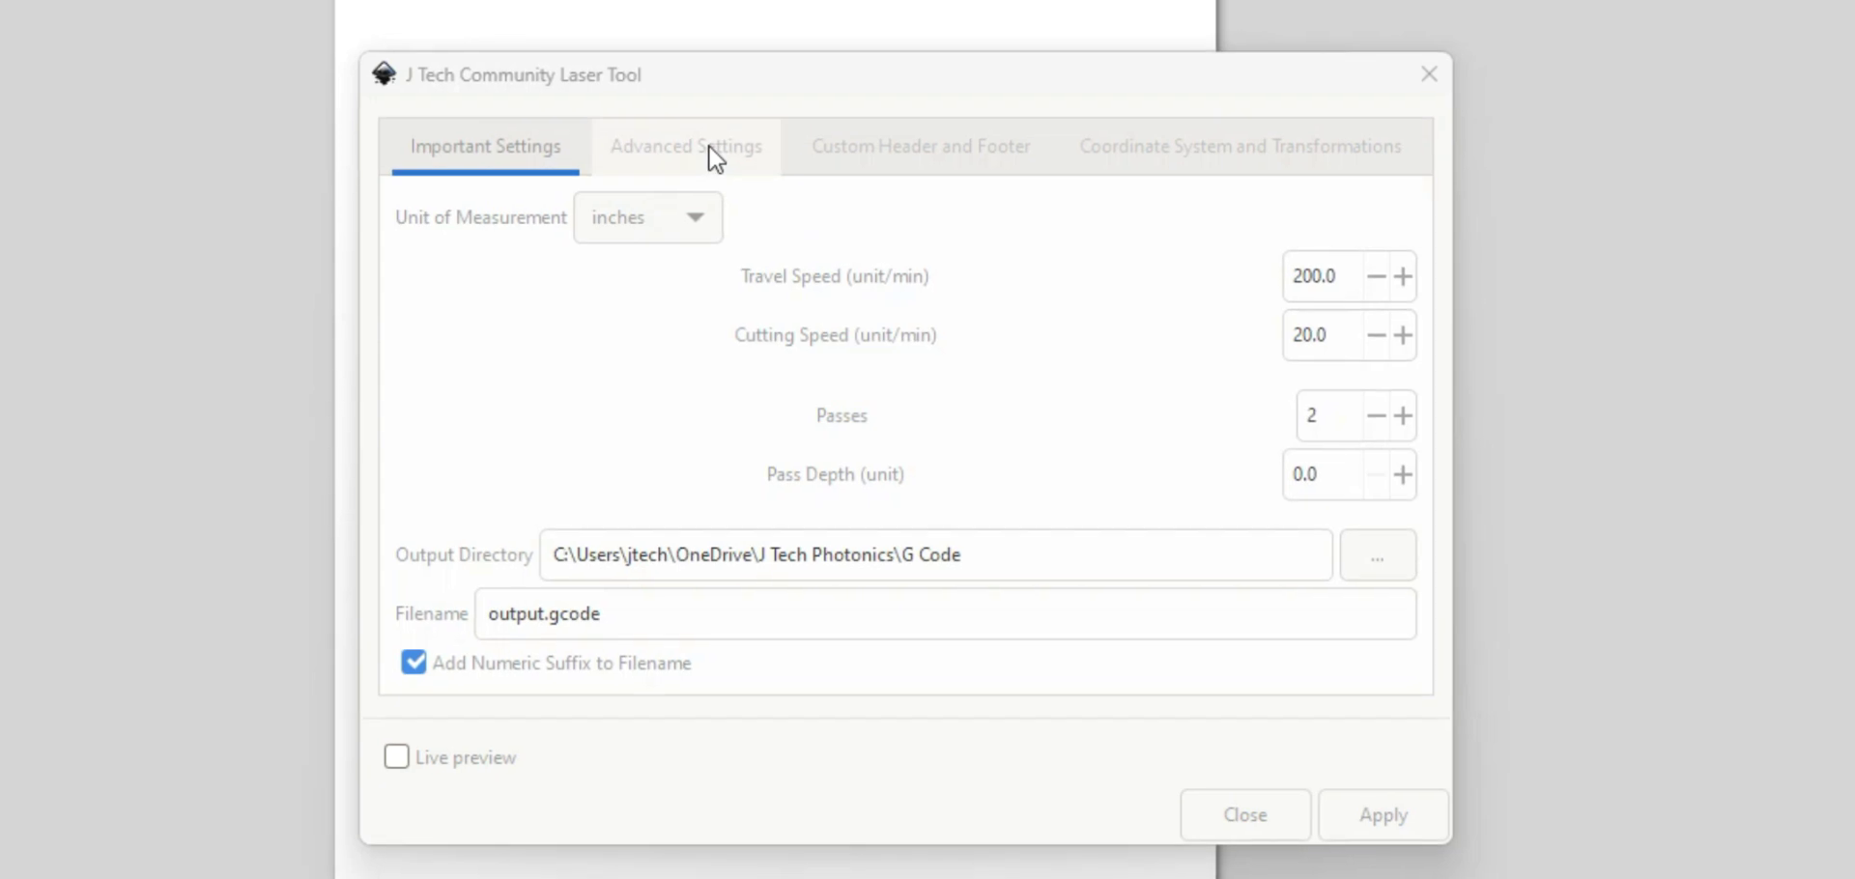
- In Advanced Settings, set the tool power command to M3 S1000
left_click(716, 154)
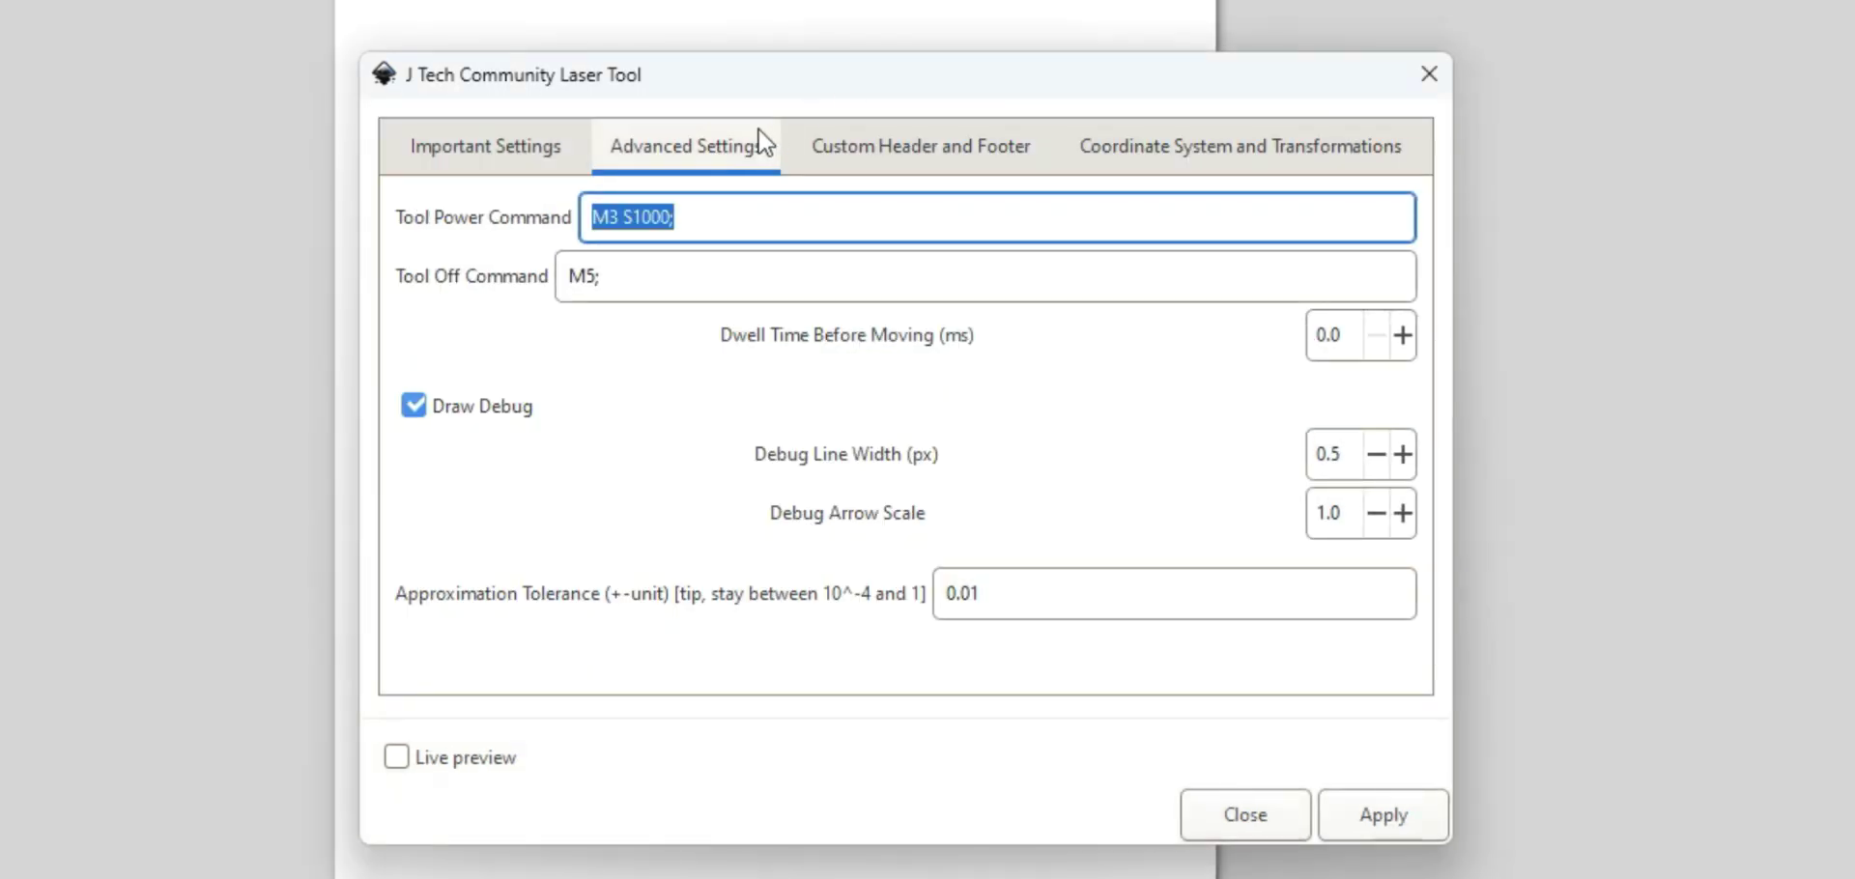
left_click(691, 222)
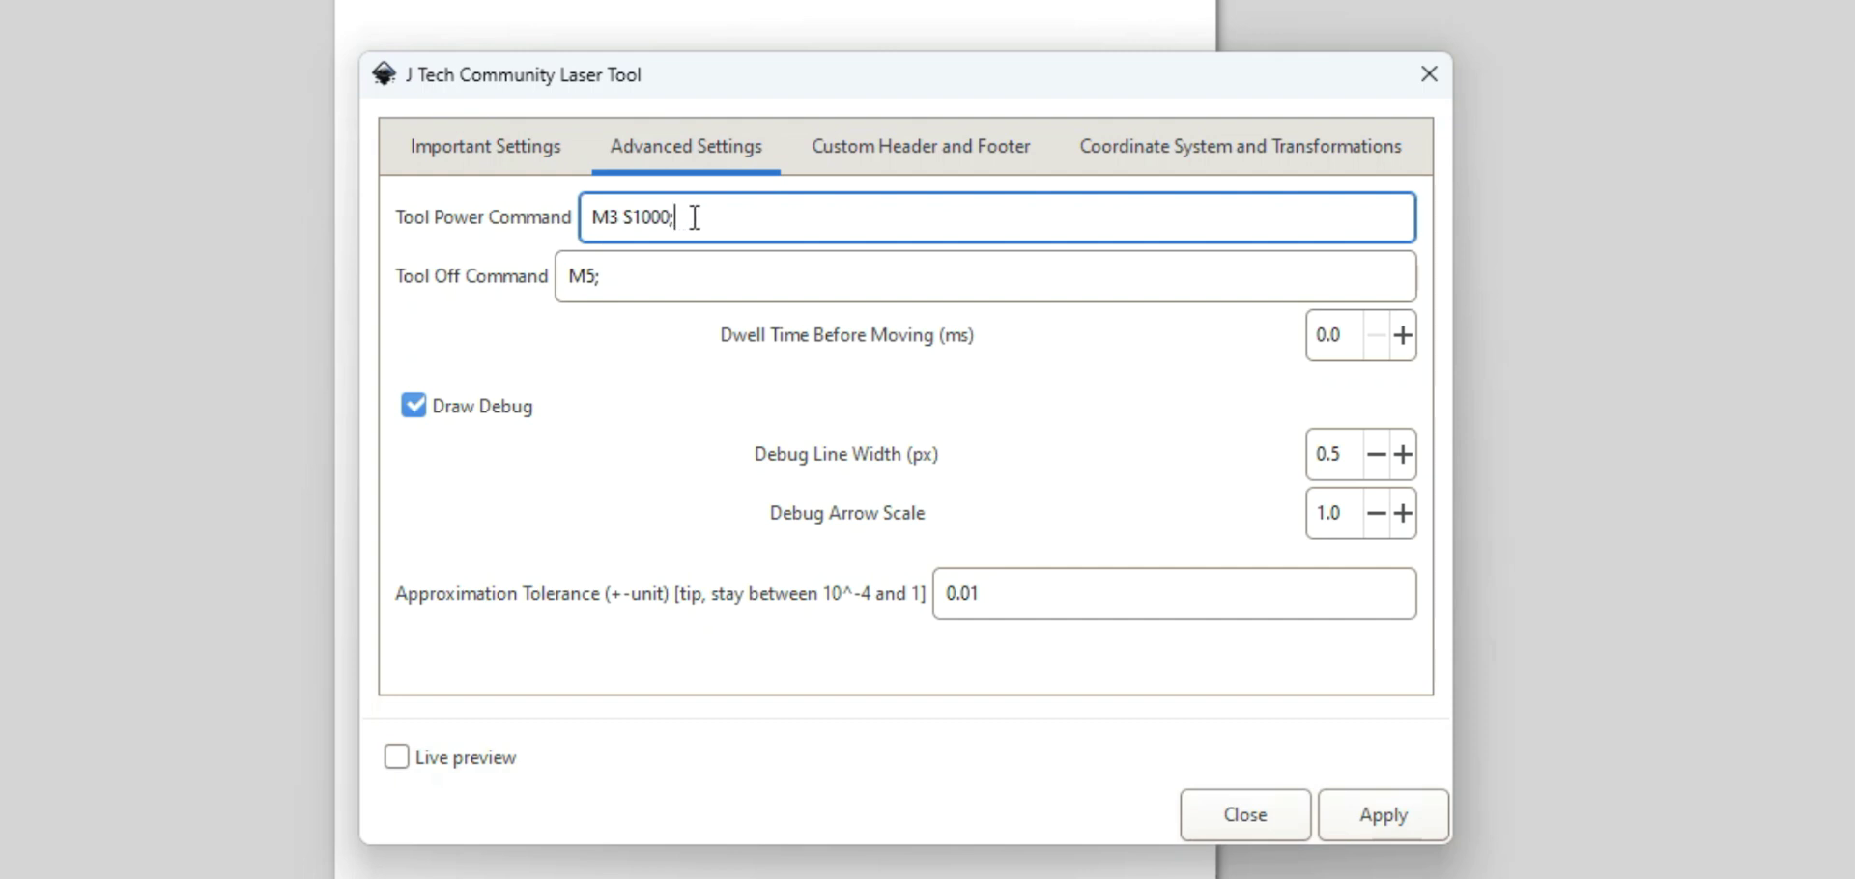
left_click(613, 218)
double_click(663, 220)
type("S")
key("Delete")
type("200")
key("BackSpace")
key("BackSpace")
key("BackSpace")
type("500")
key("BackSpace")
key("BackSpace")
key("BackSpace")
type("1000")
- Change the tool-off command to M5, then view the Custom Header and Footer options
left_click(673, 279)
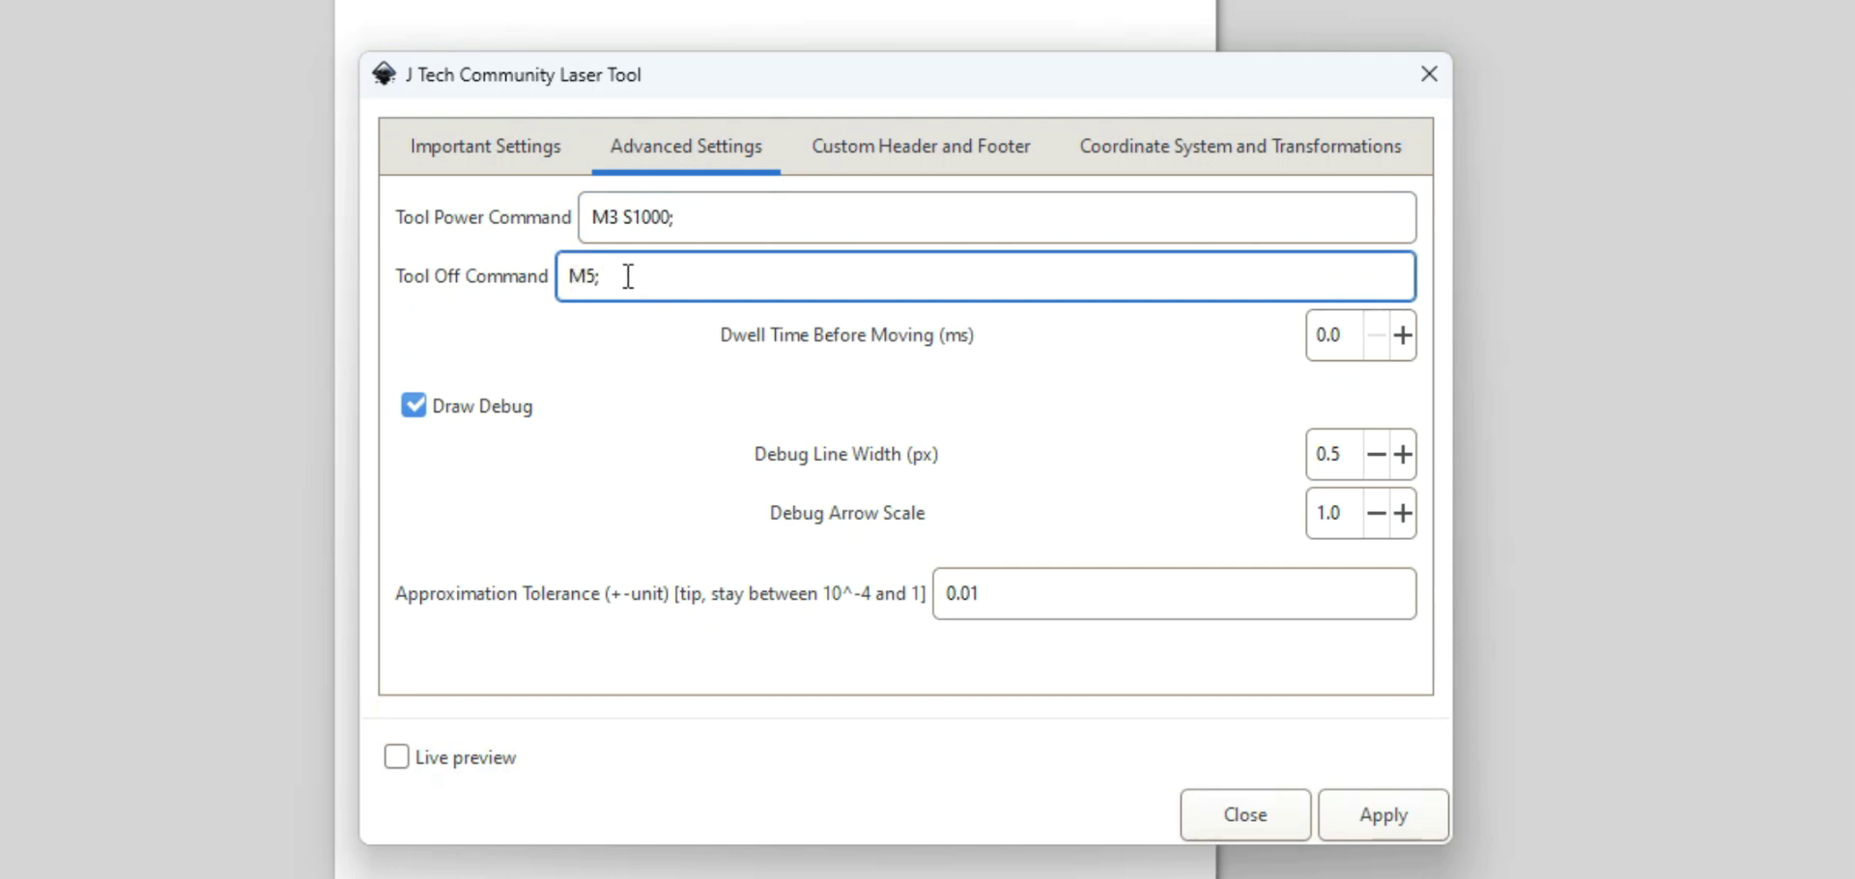
left_click_drag(619, 277, 577, 279)
type("S0")
key("BackSpace")
key("BackSpace")
type("M5")
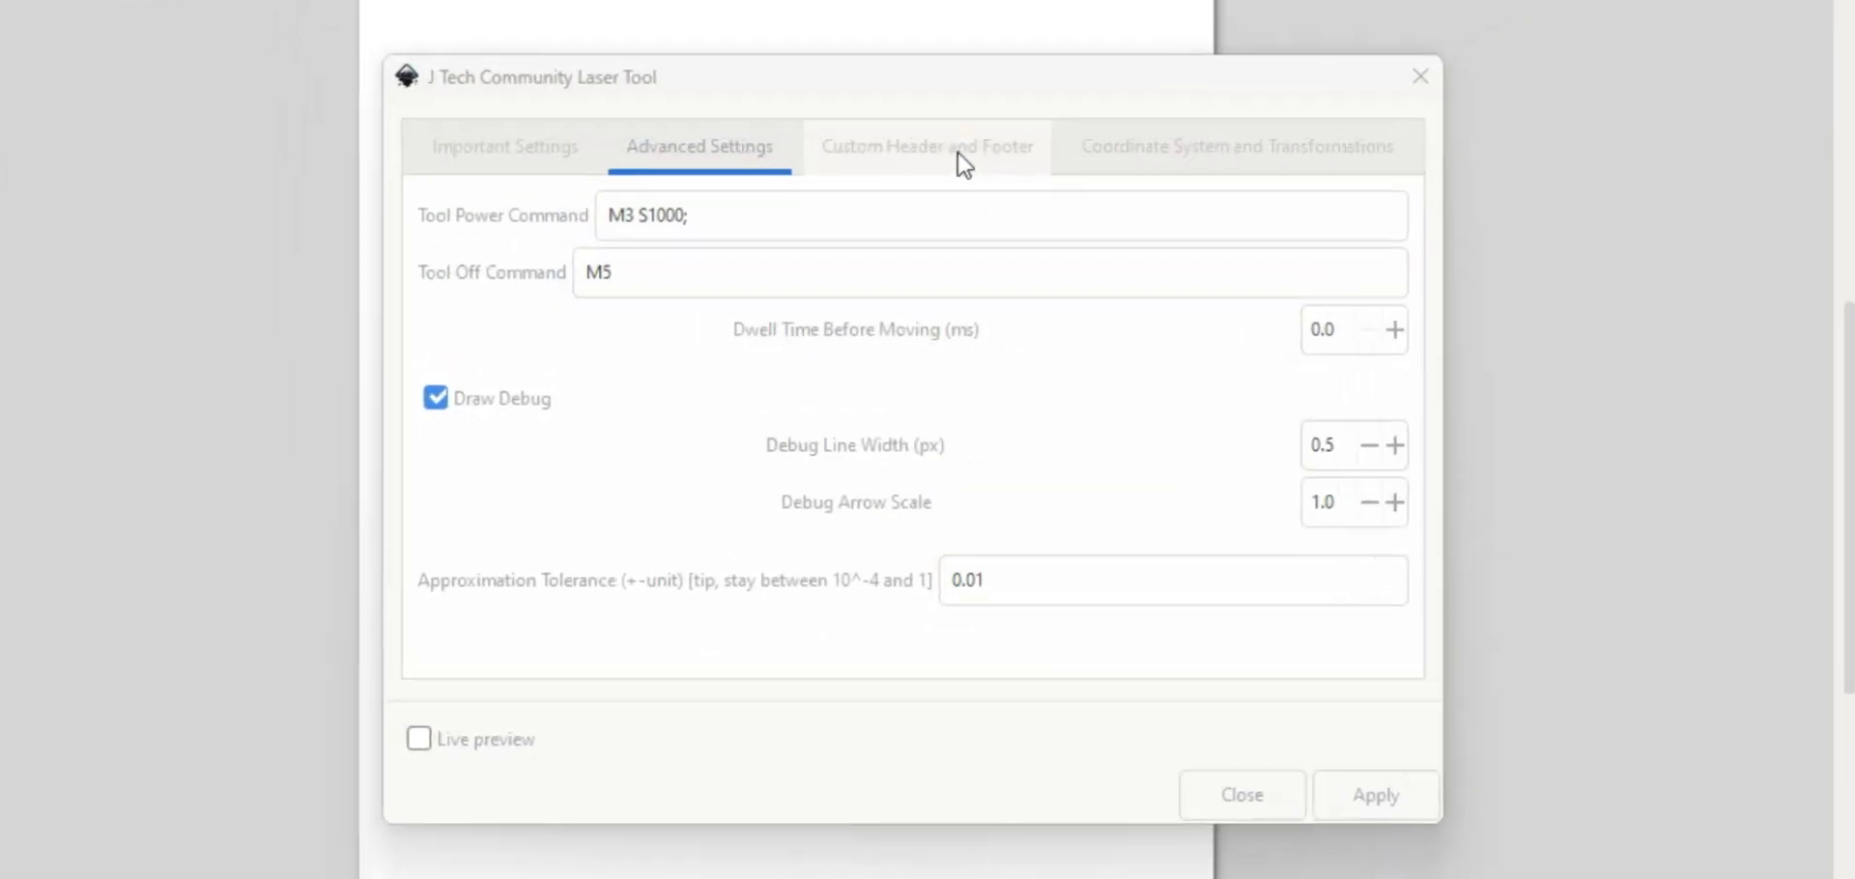
left_click(957, 148)
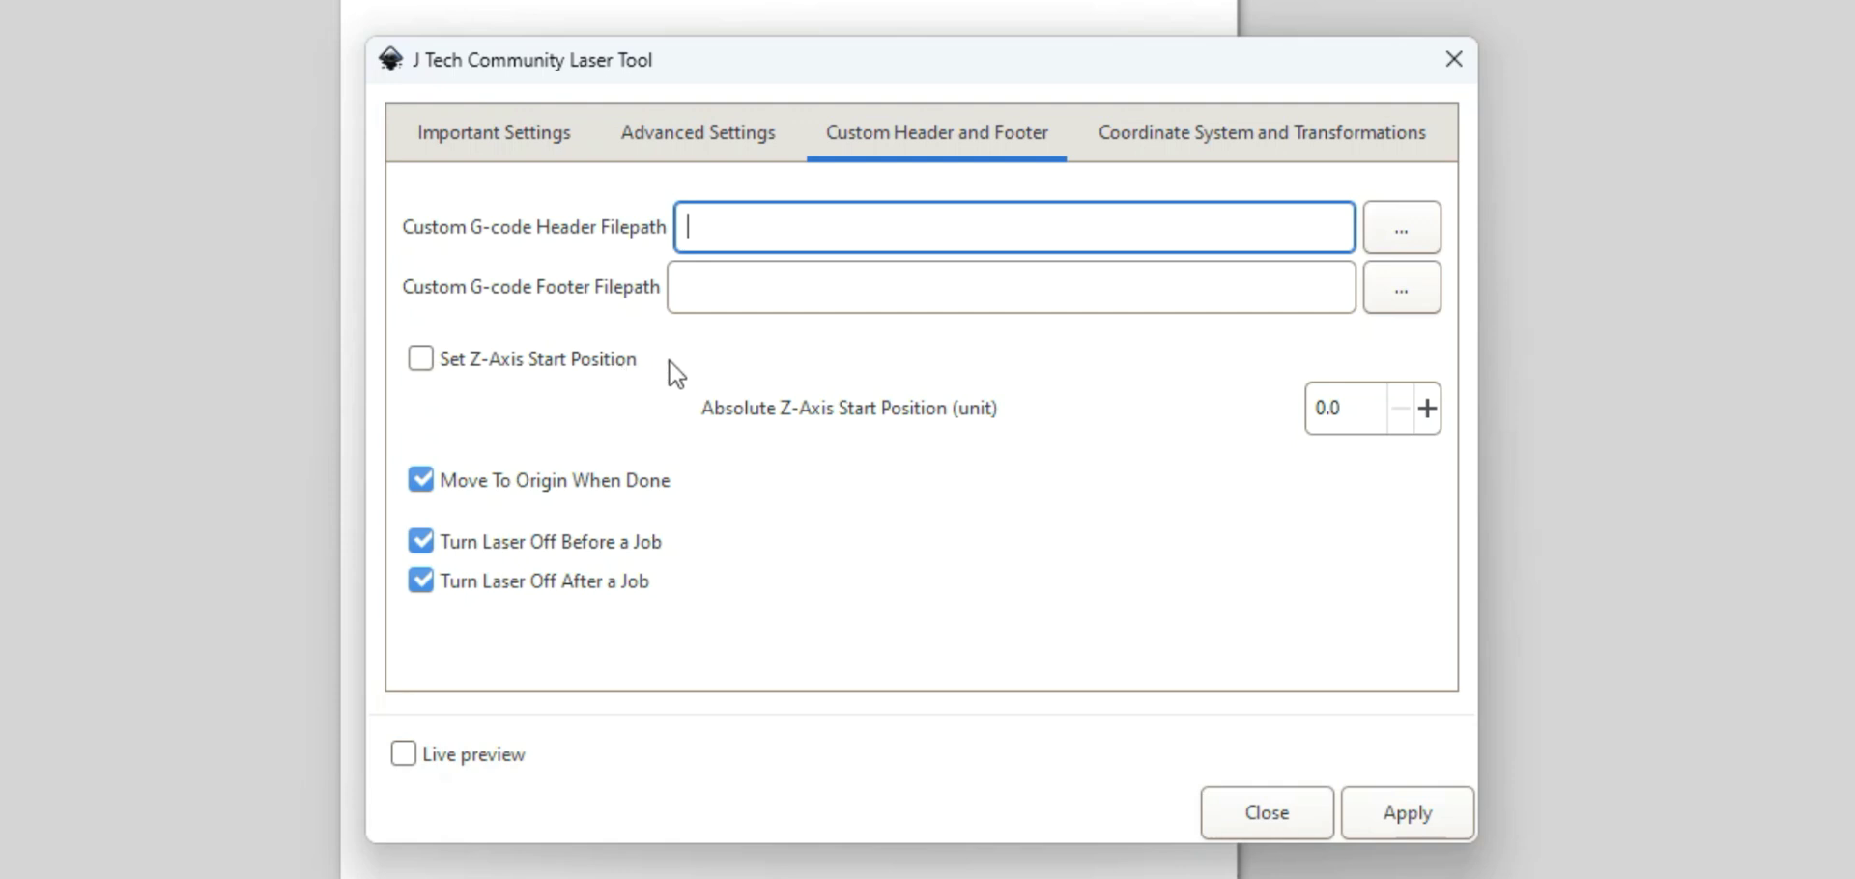
- Reduce passes from 2 to 1, then switch to the Coordinate System and Transformations tab
left_click(622, 142)
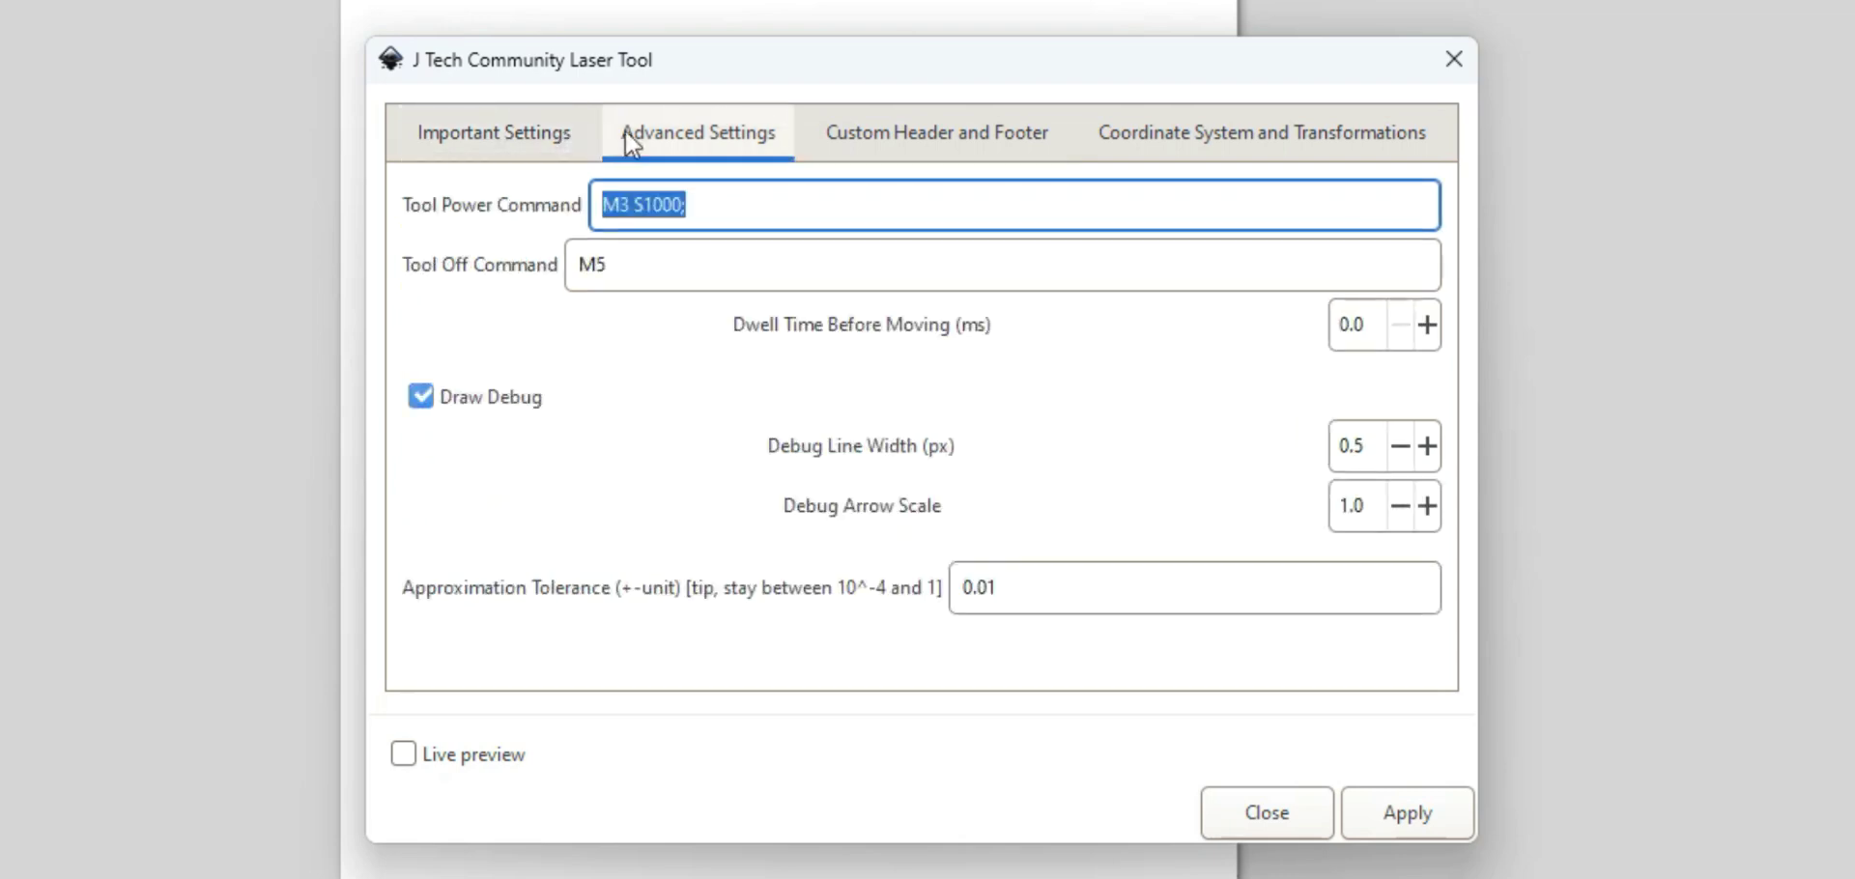
left_click(471, 145)
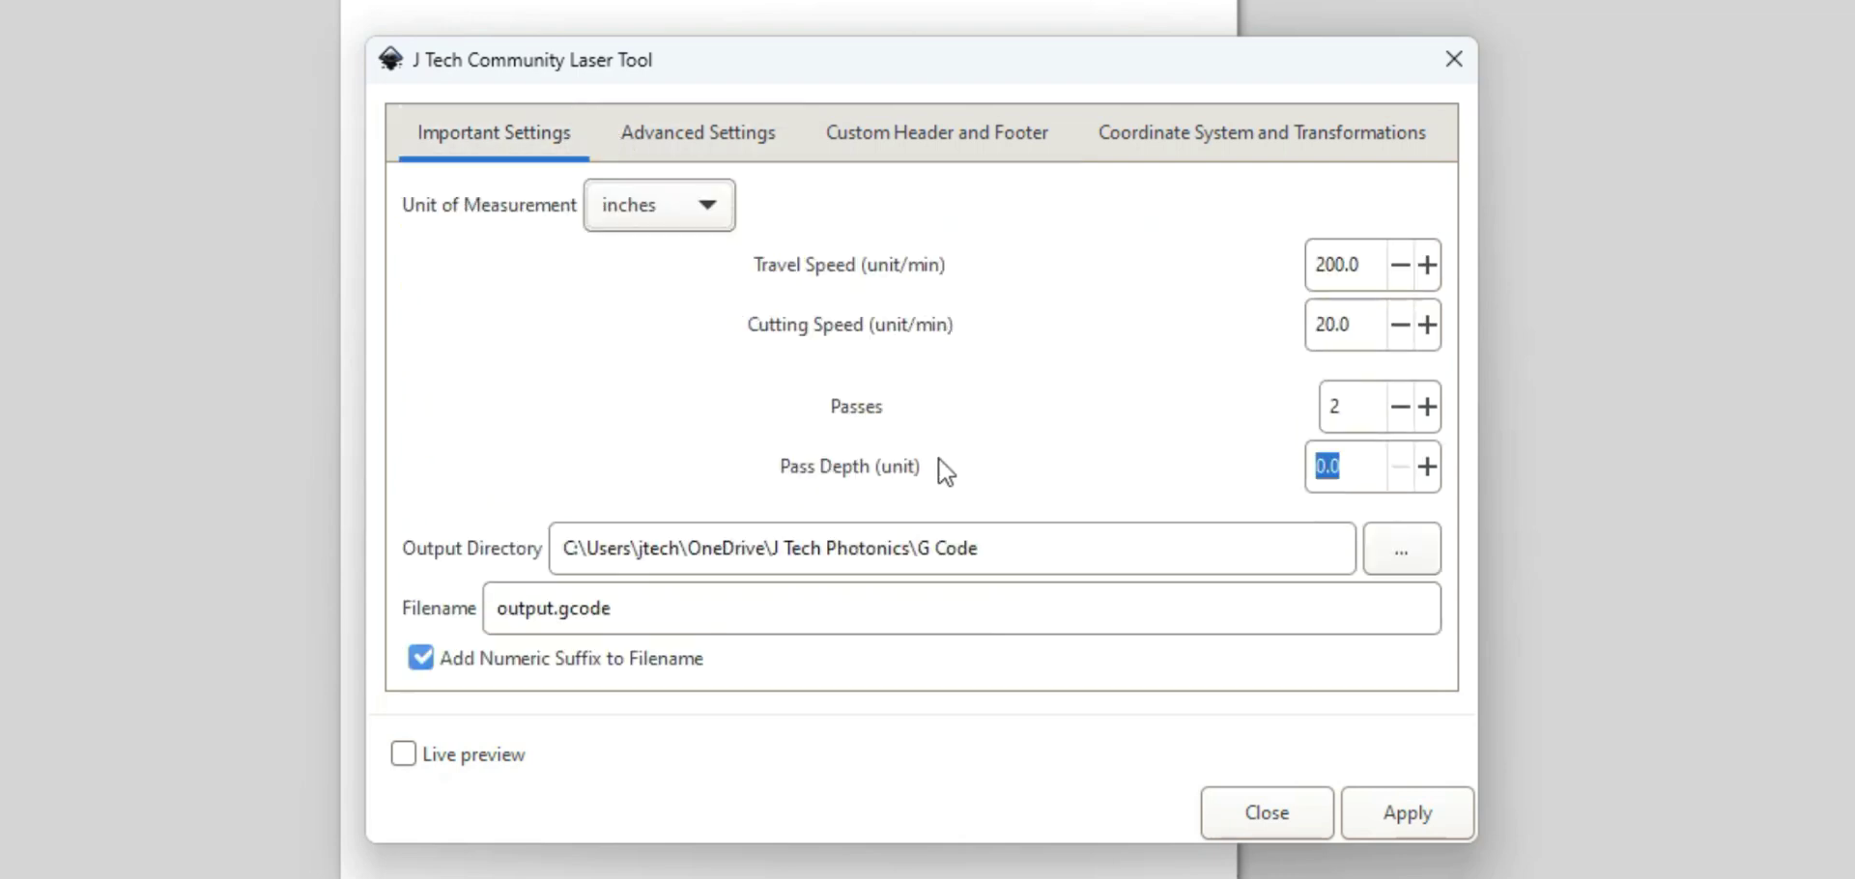
left_click(1402, 409)
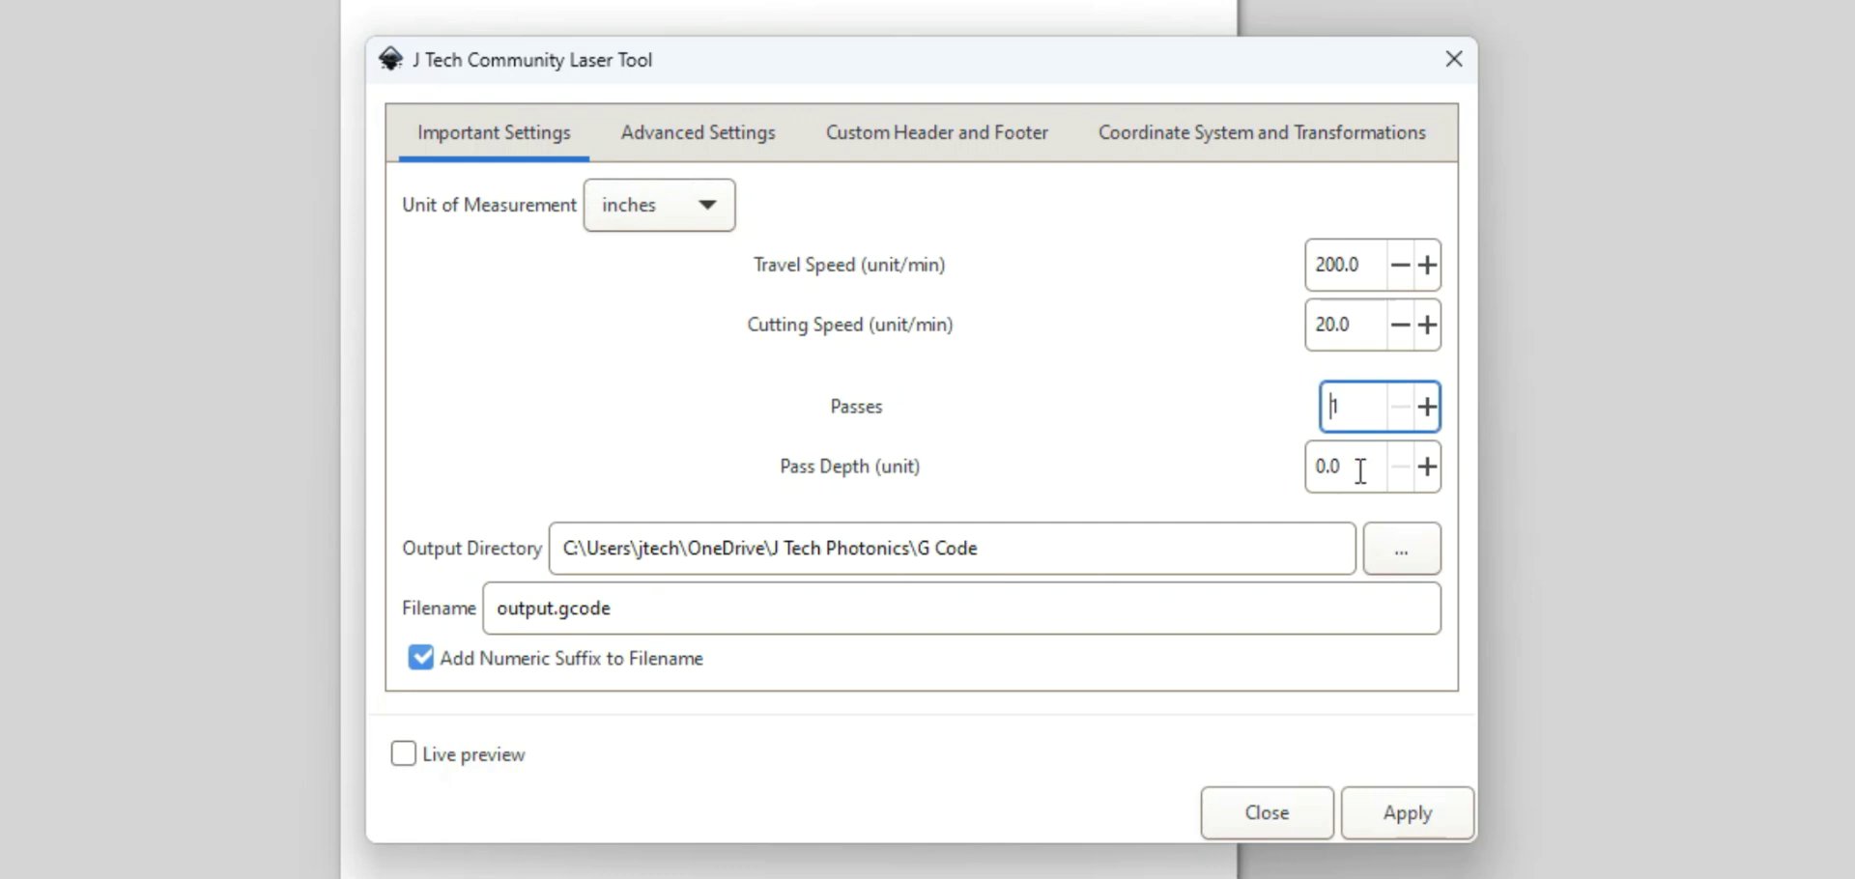
left_click(884, 153)
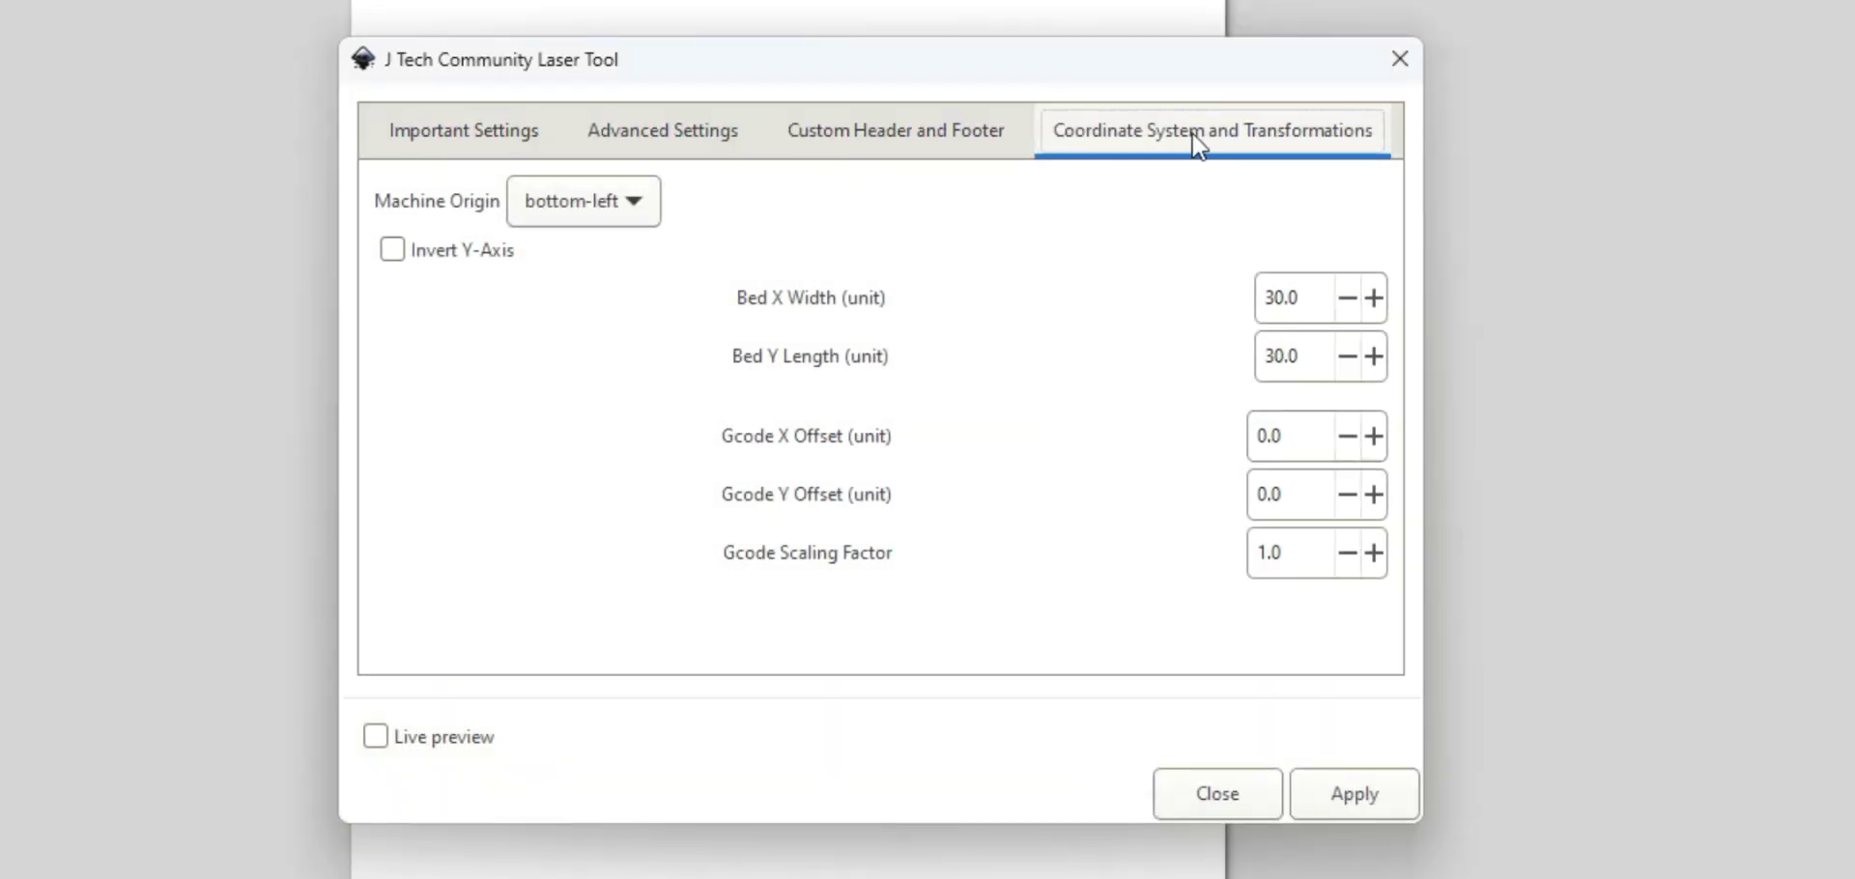
left_click(1198, 145)
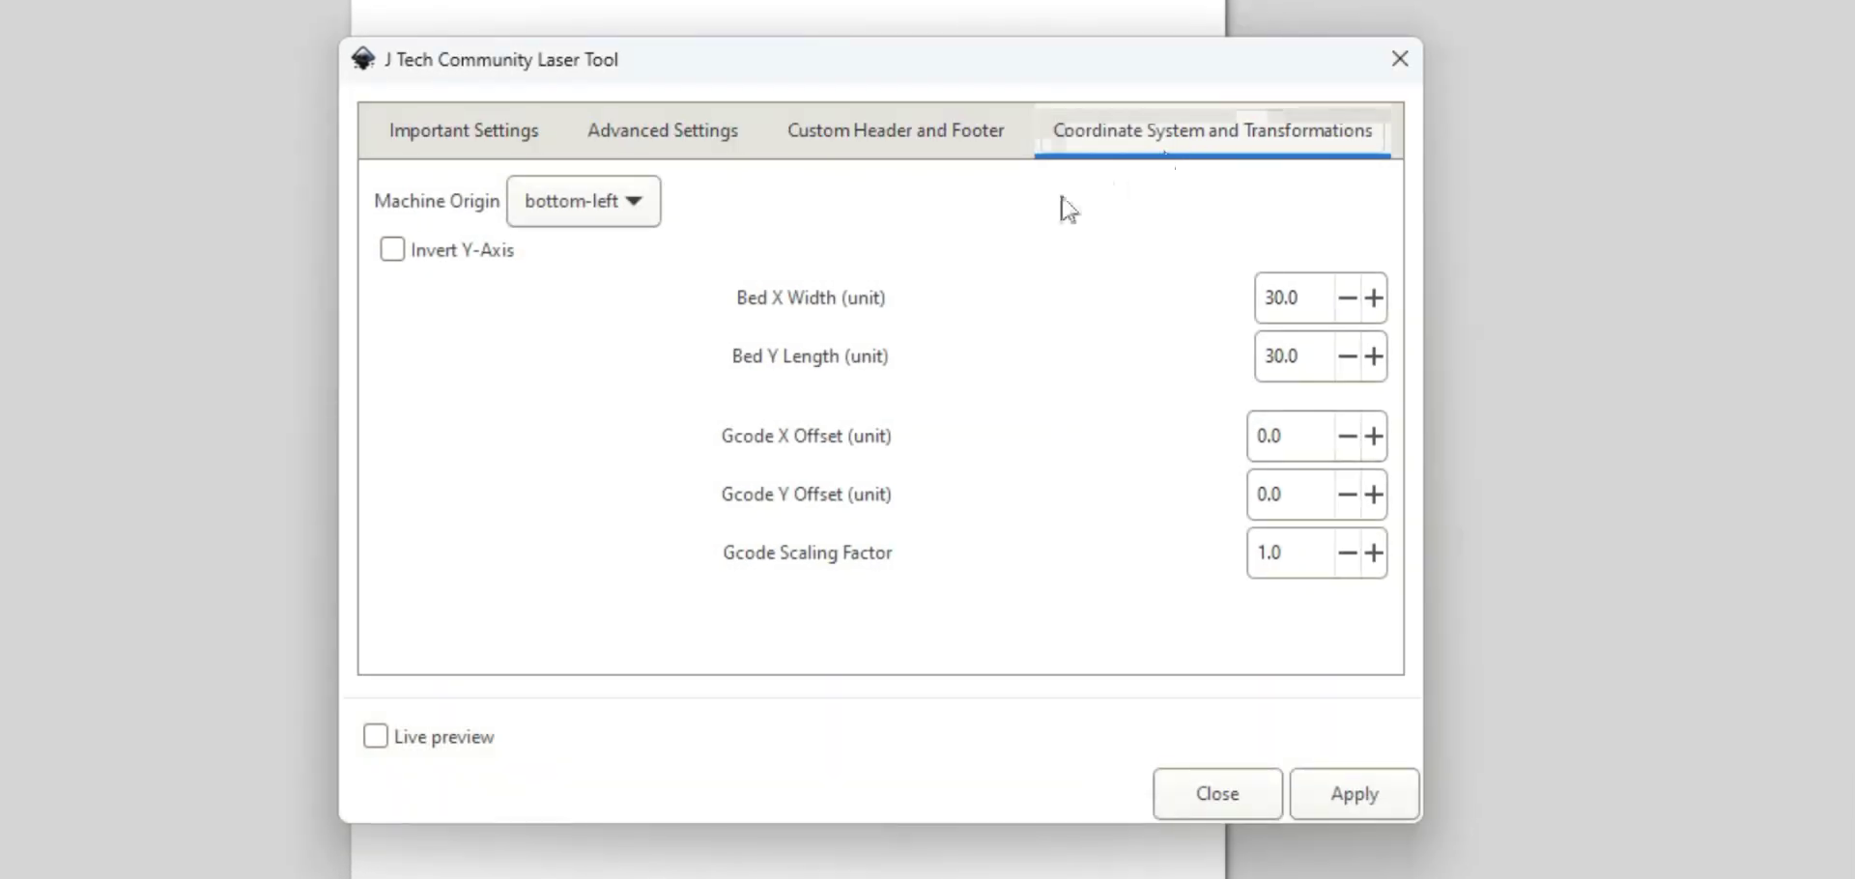
left_click(642, 201)
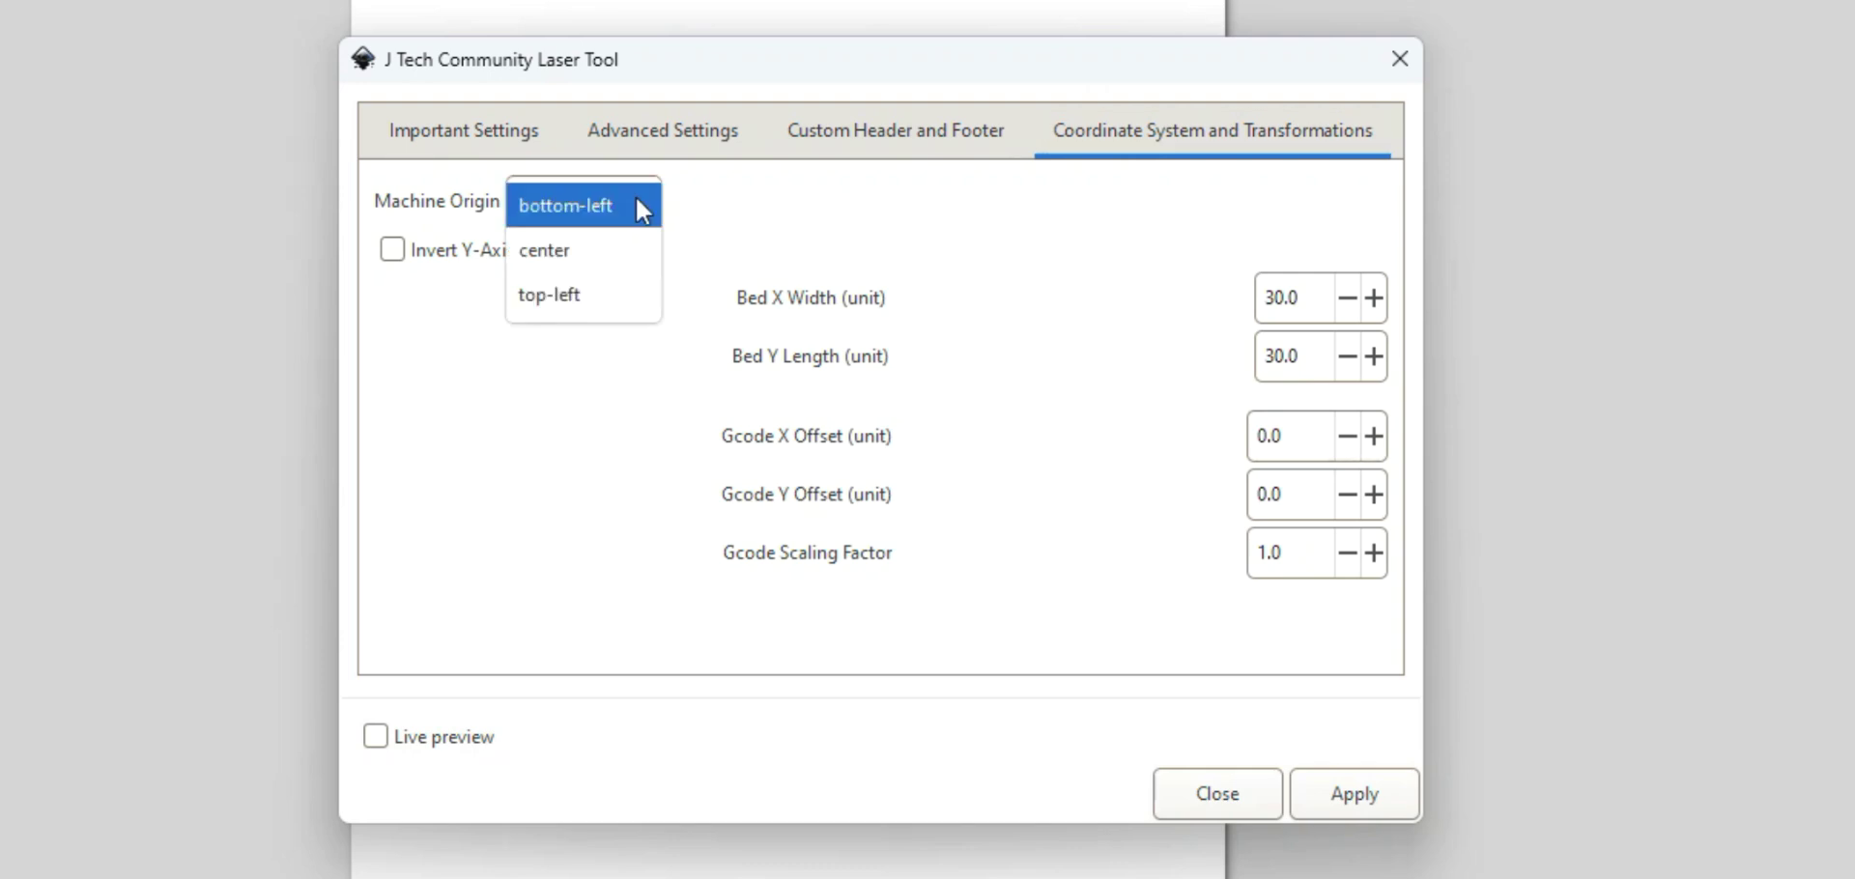
left_click(590, 289)
left_click(629, 198)
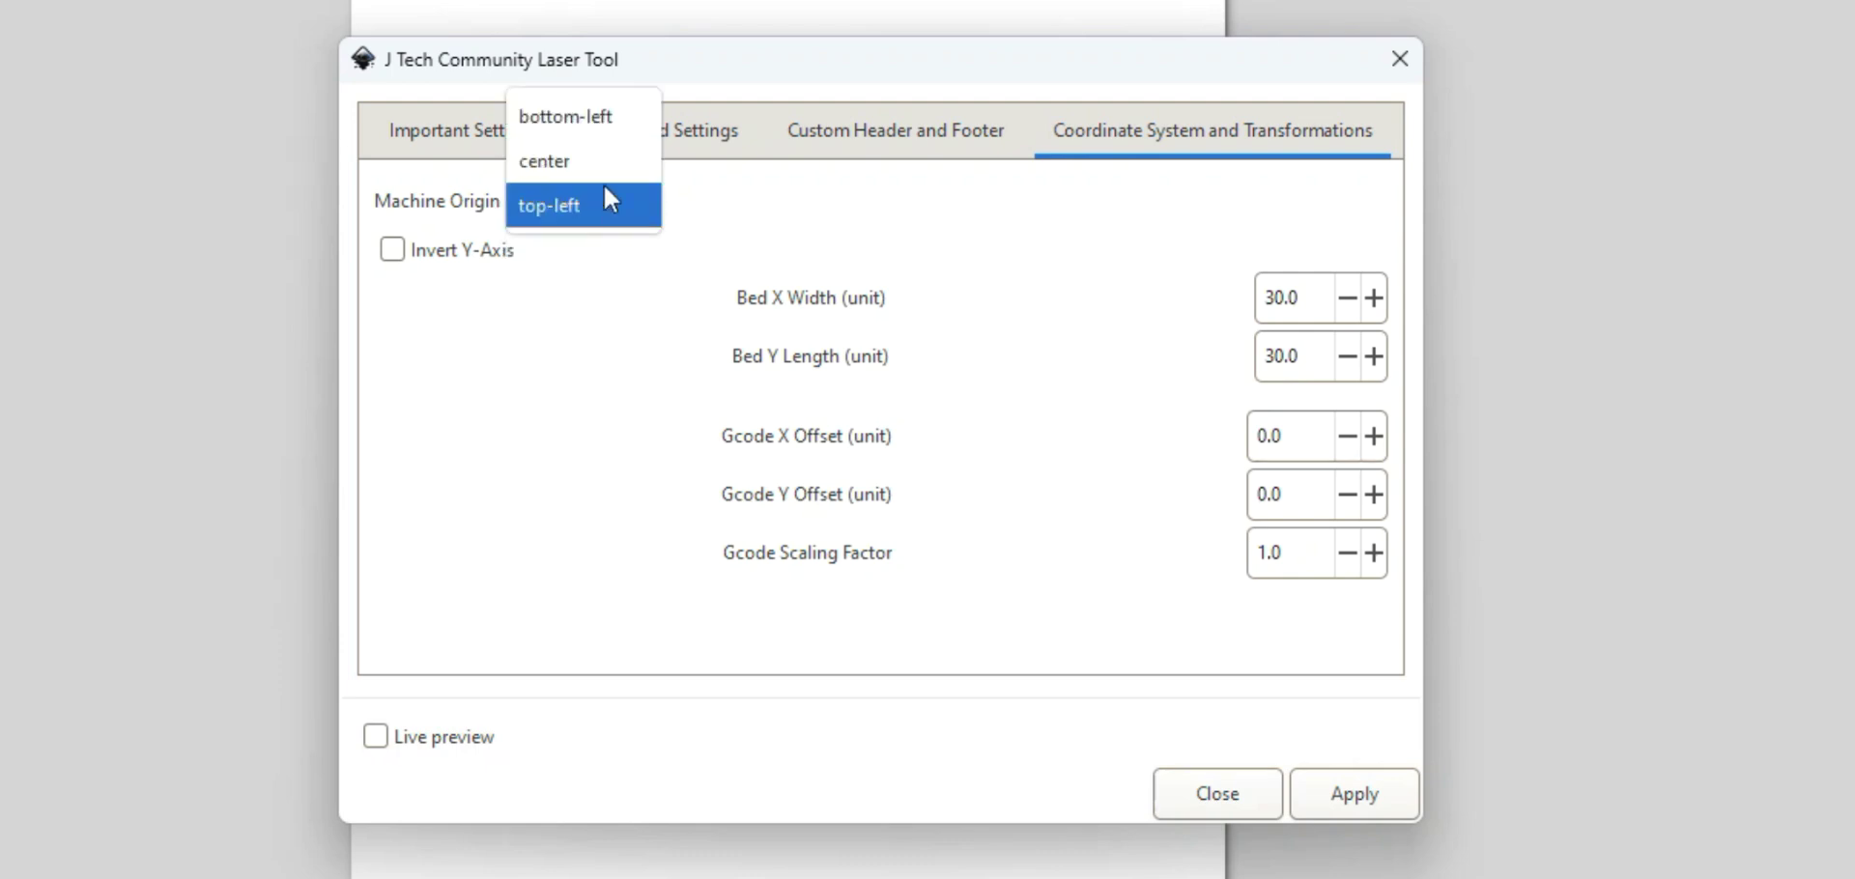
left_click(599, 204)
left_click(607, 198)
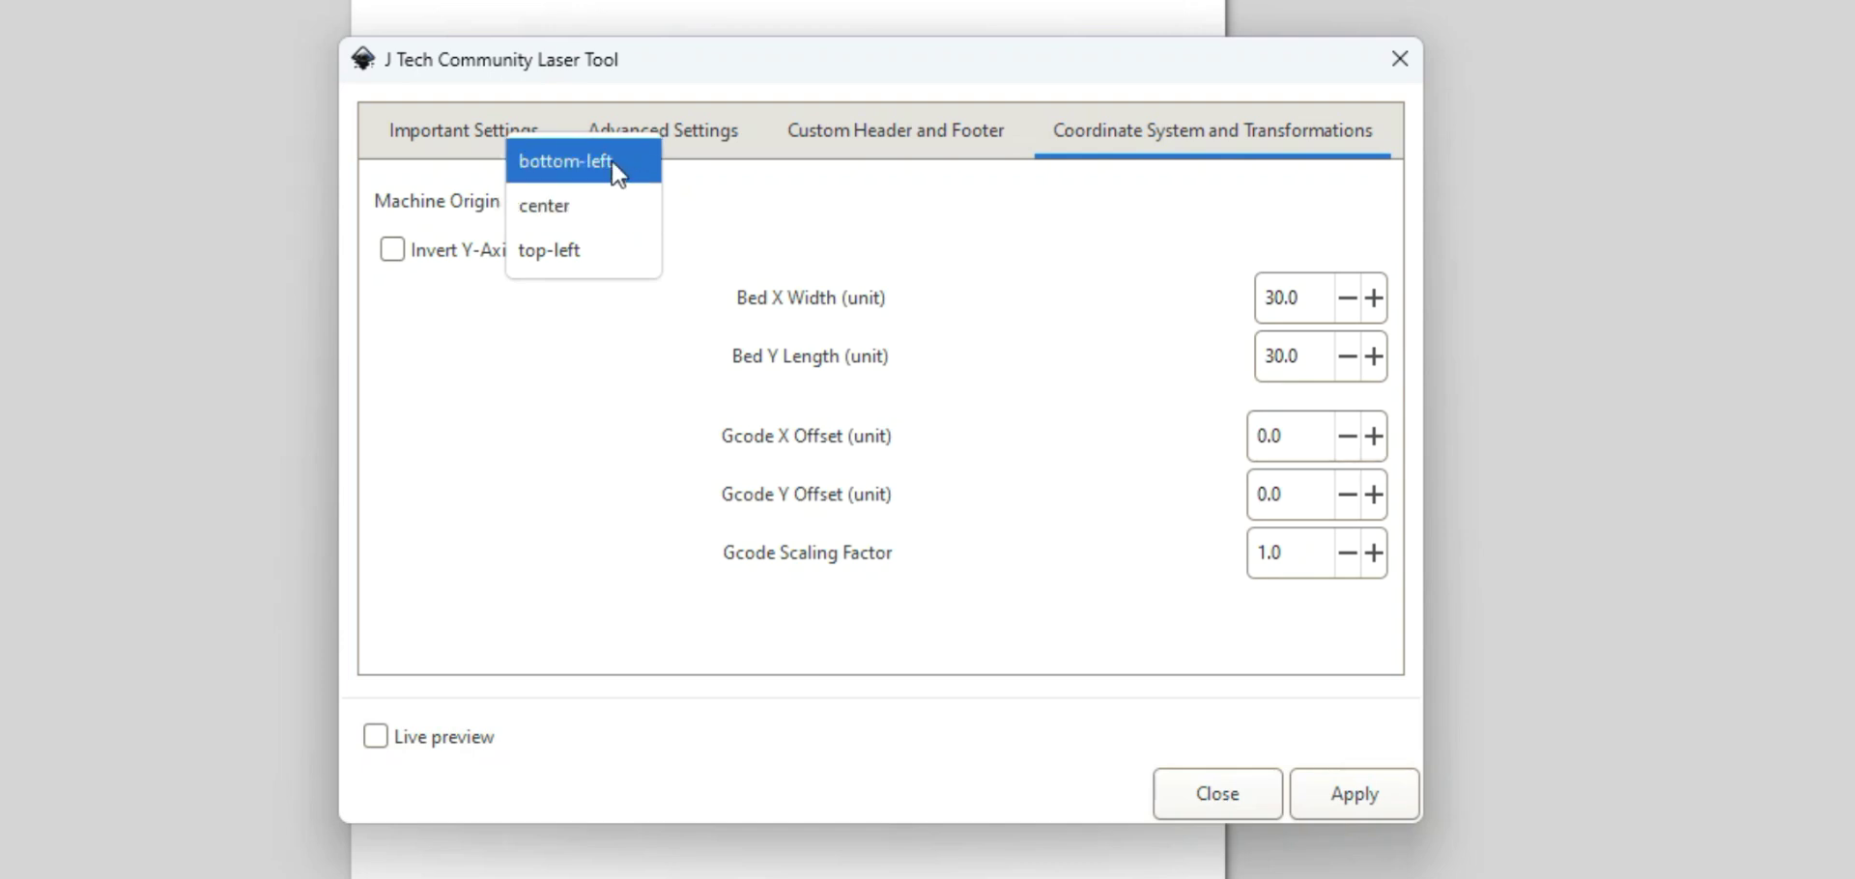
left_click(616, 165)
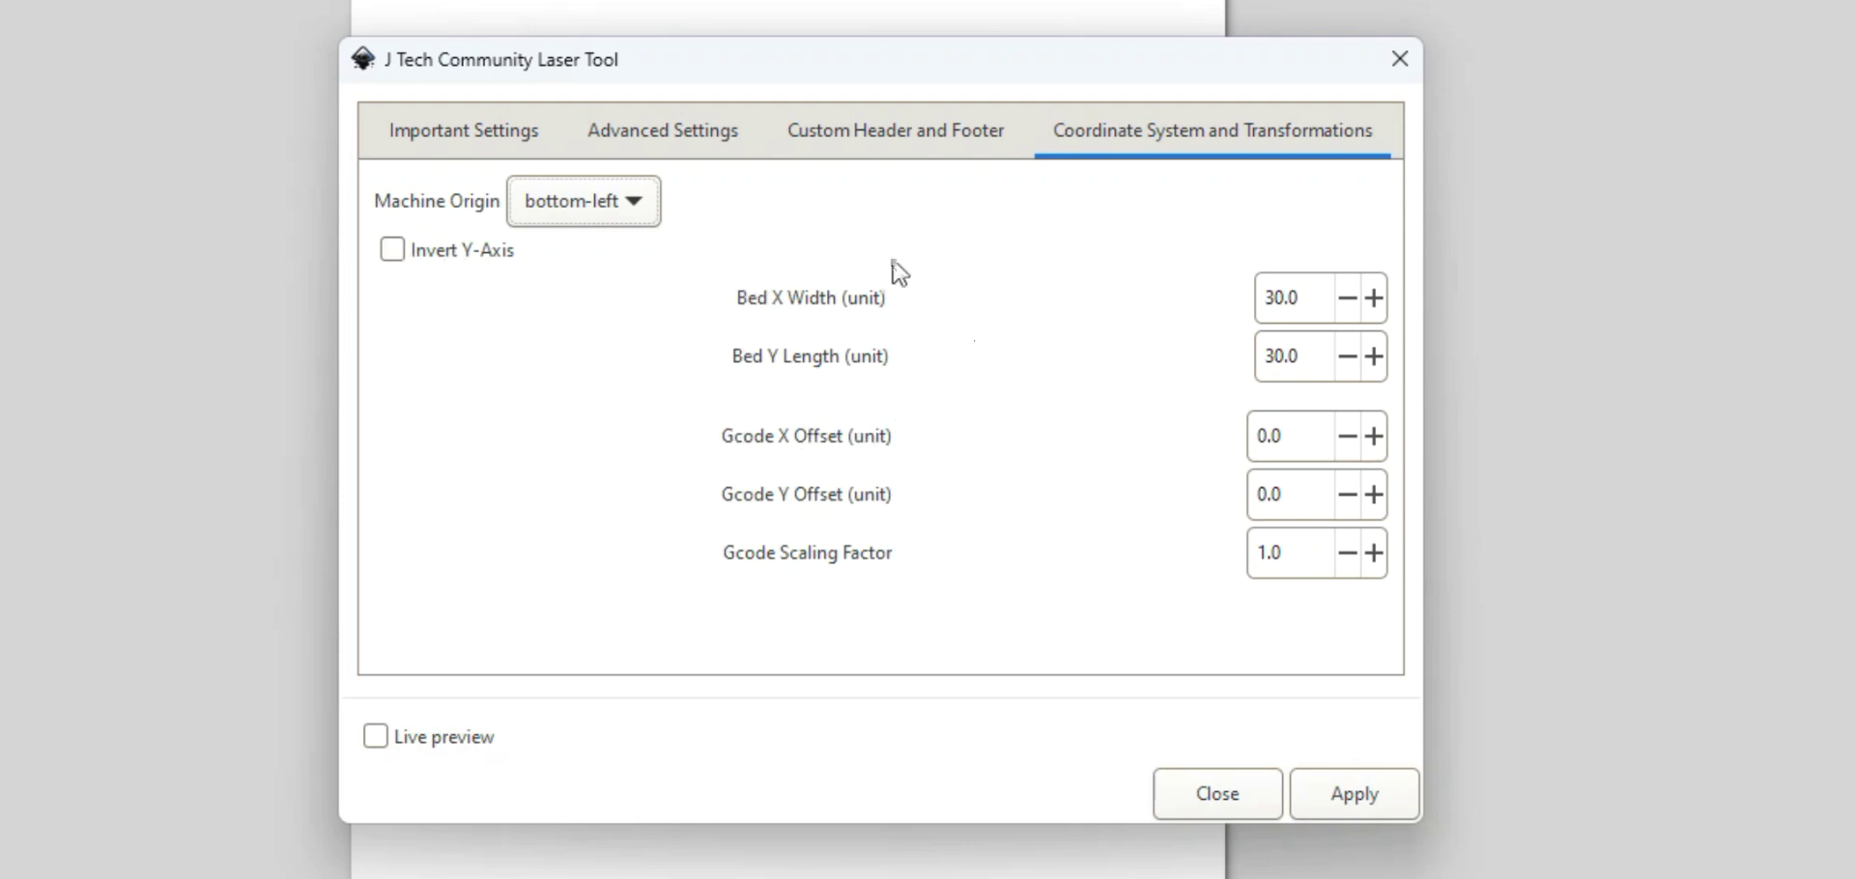
left_click_drag(1317, 298, 1248, 309)
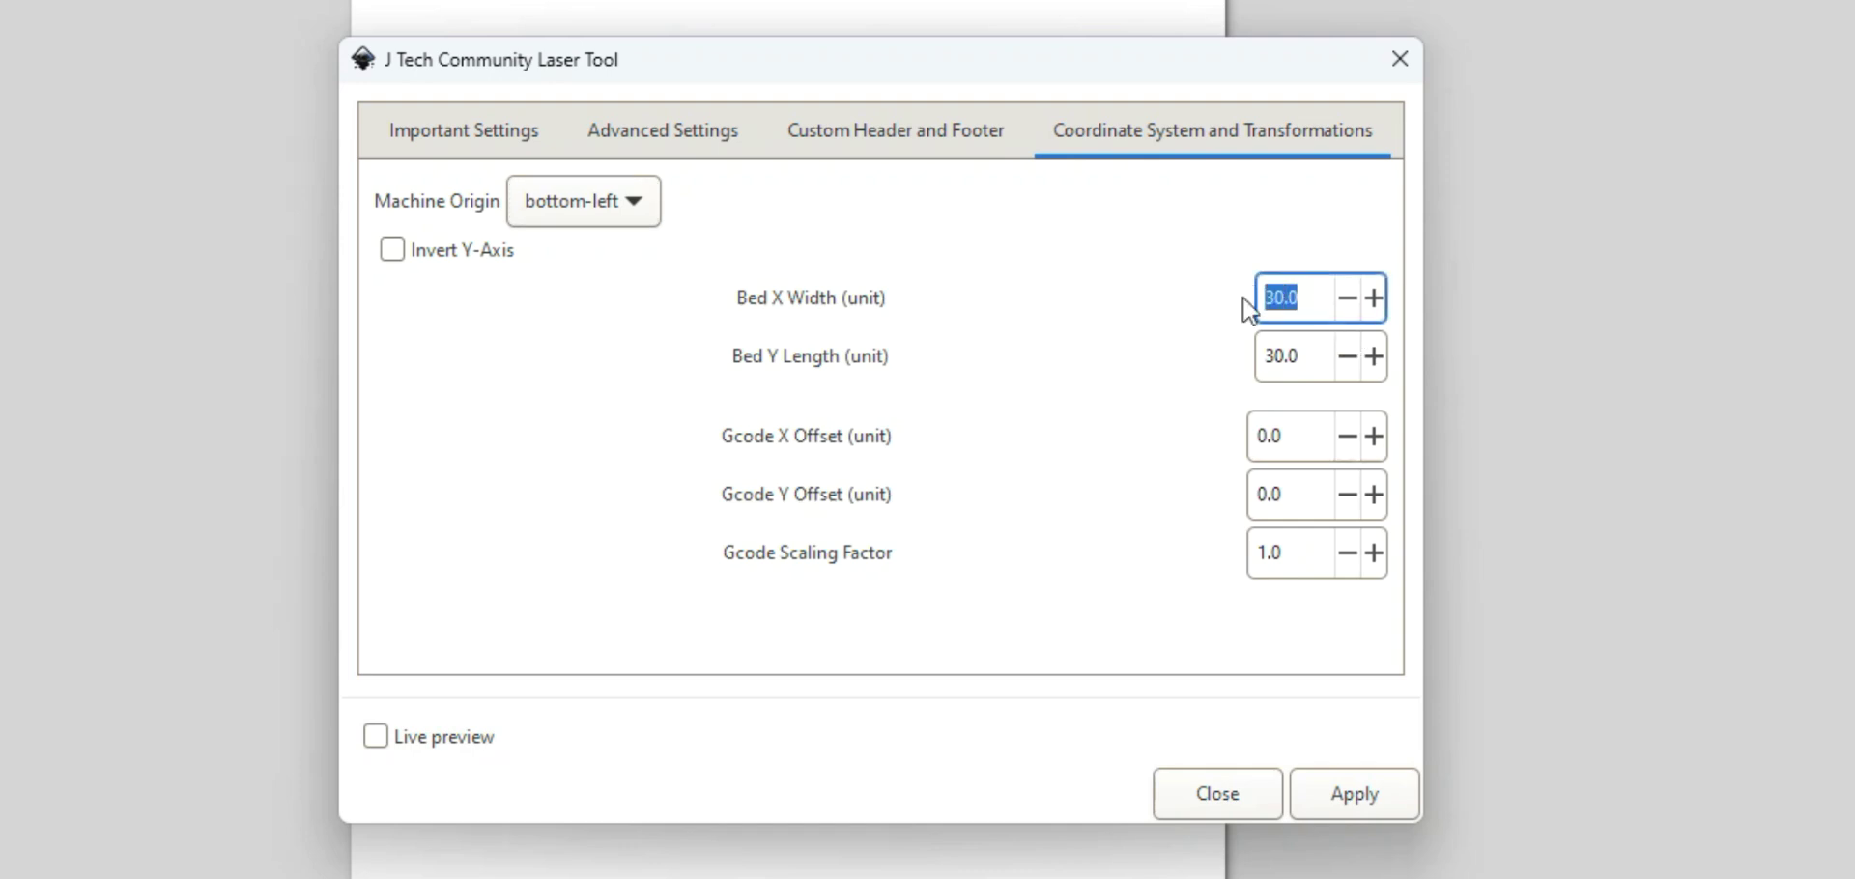
- Enter 800 for both Bed X Width and Bed Y Length, then check the X and Y offsets
type("800")
left_click_drag(1320, 358, 1229, 377)
type("800")
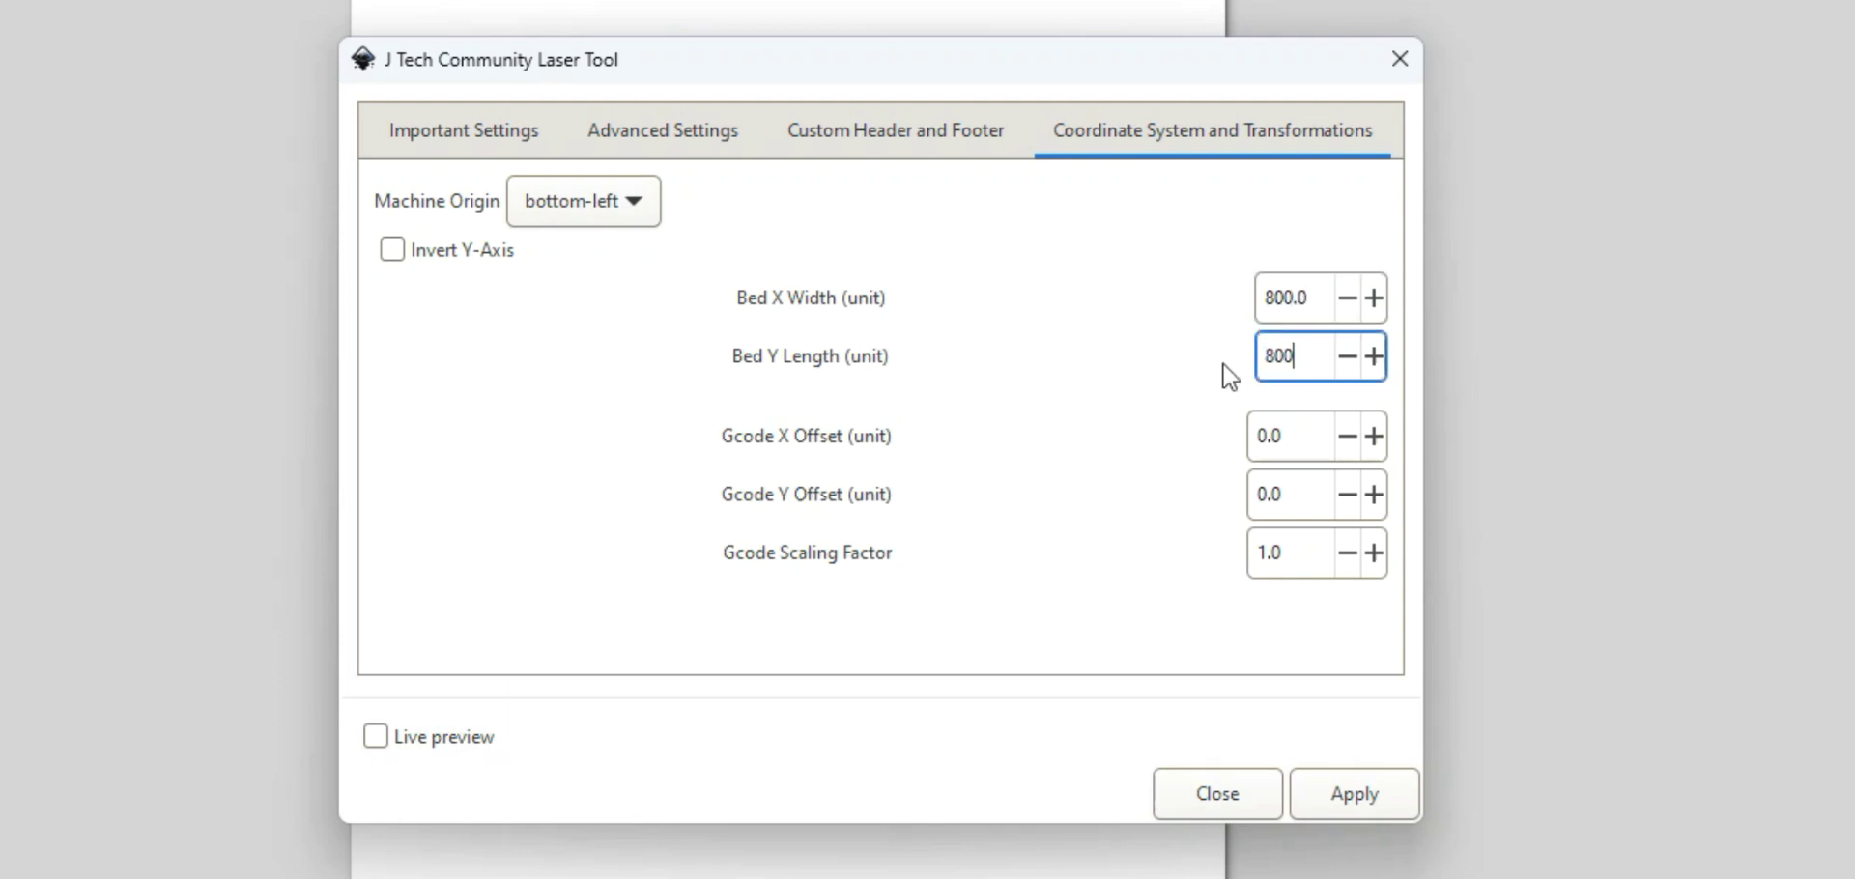
key("Return")
left_click(1285, 437)
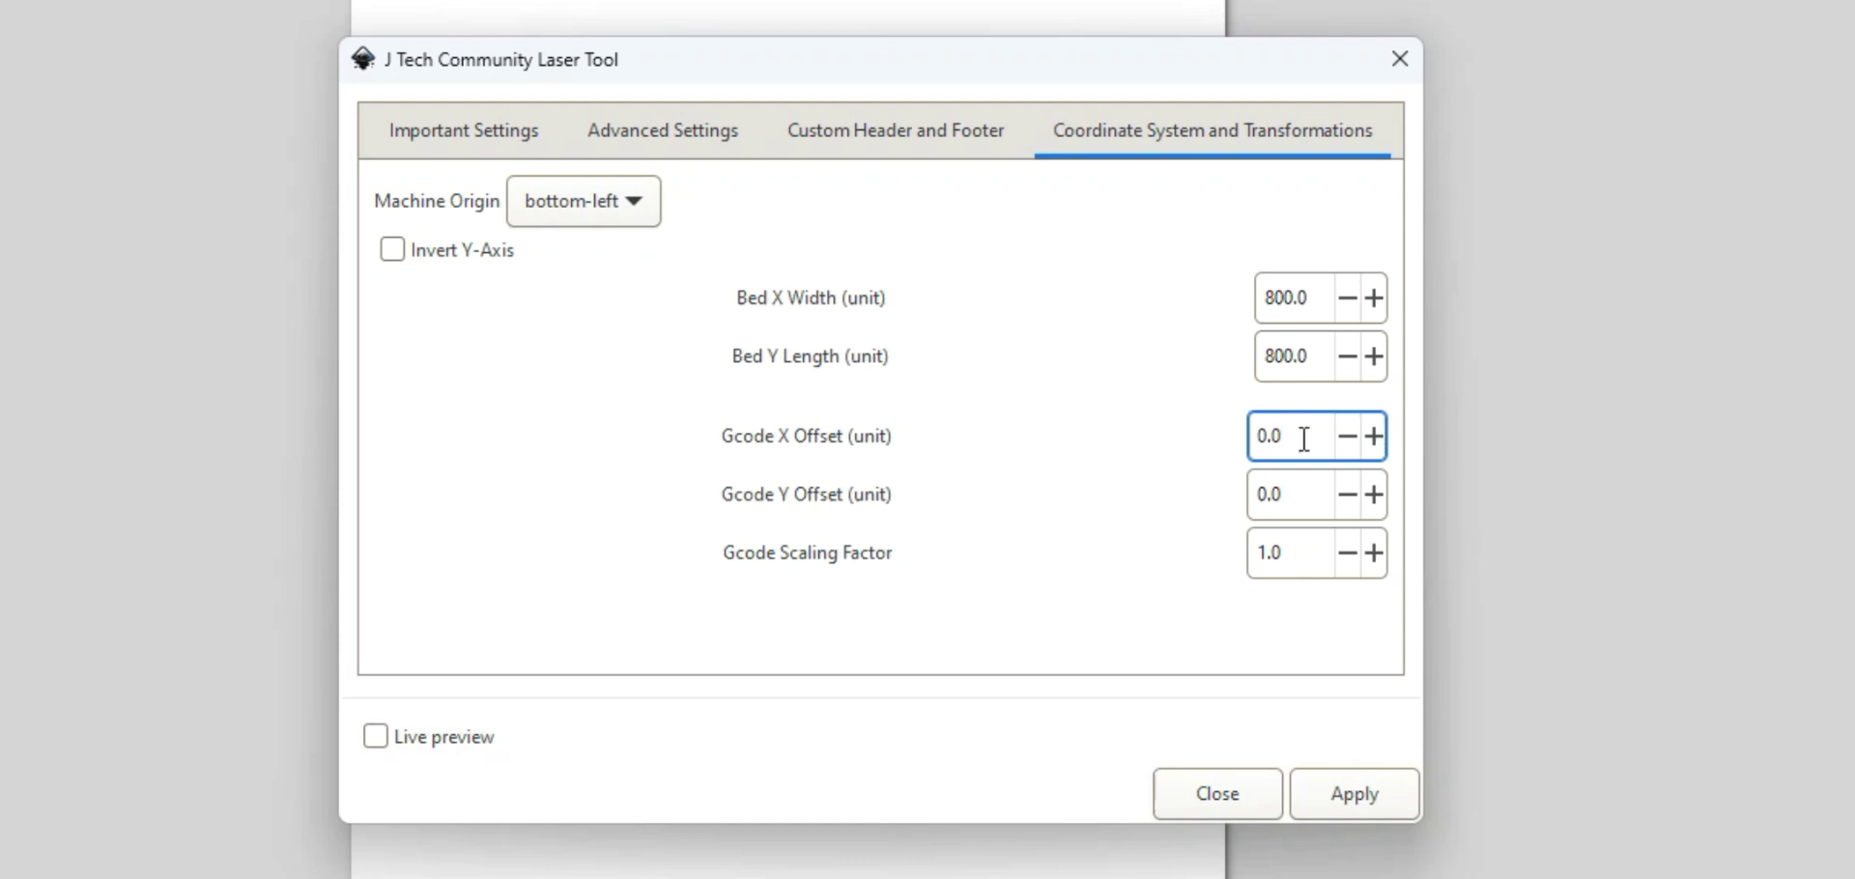
left_click(1311, 501)
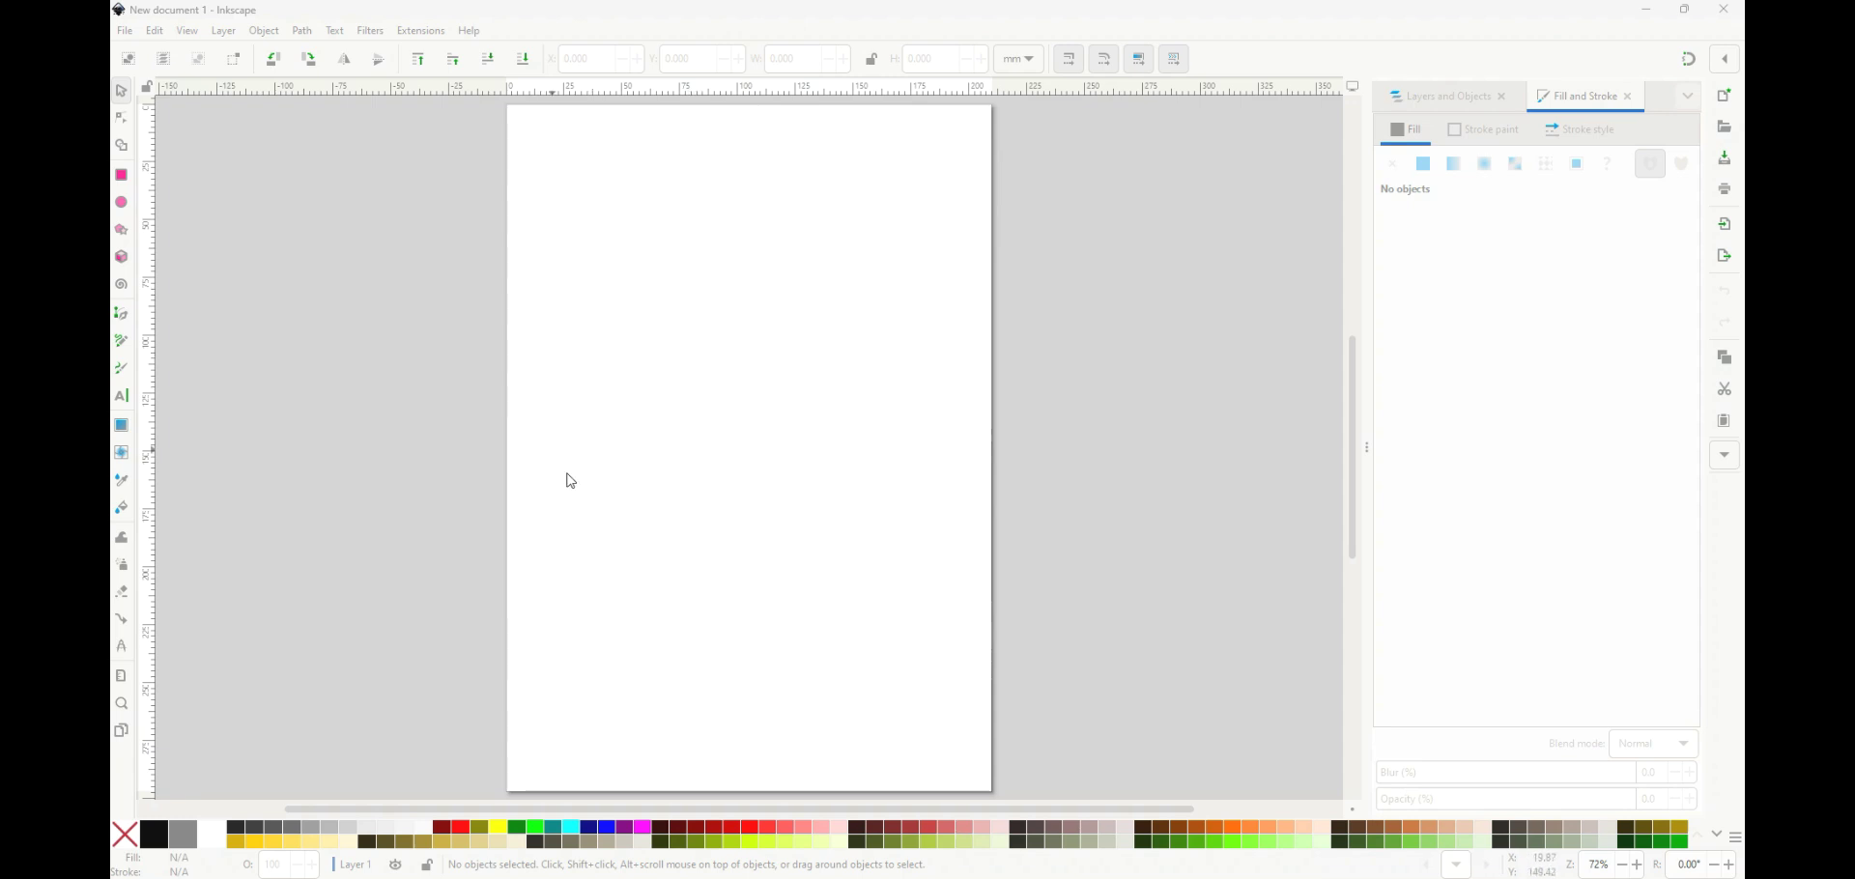
- In Document Properties, set page width and height to 800 mm, keeping millimetre units
right_click(664, 370)
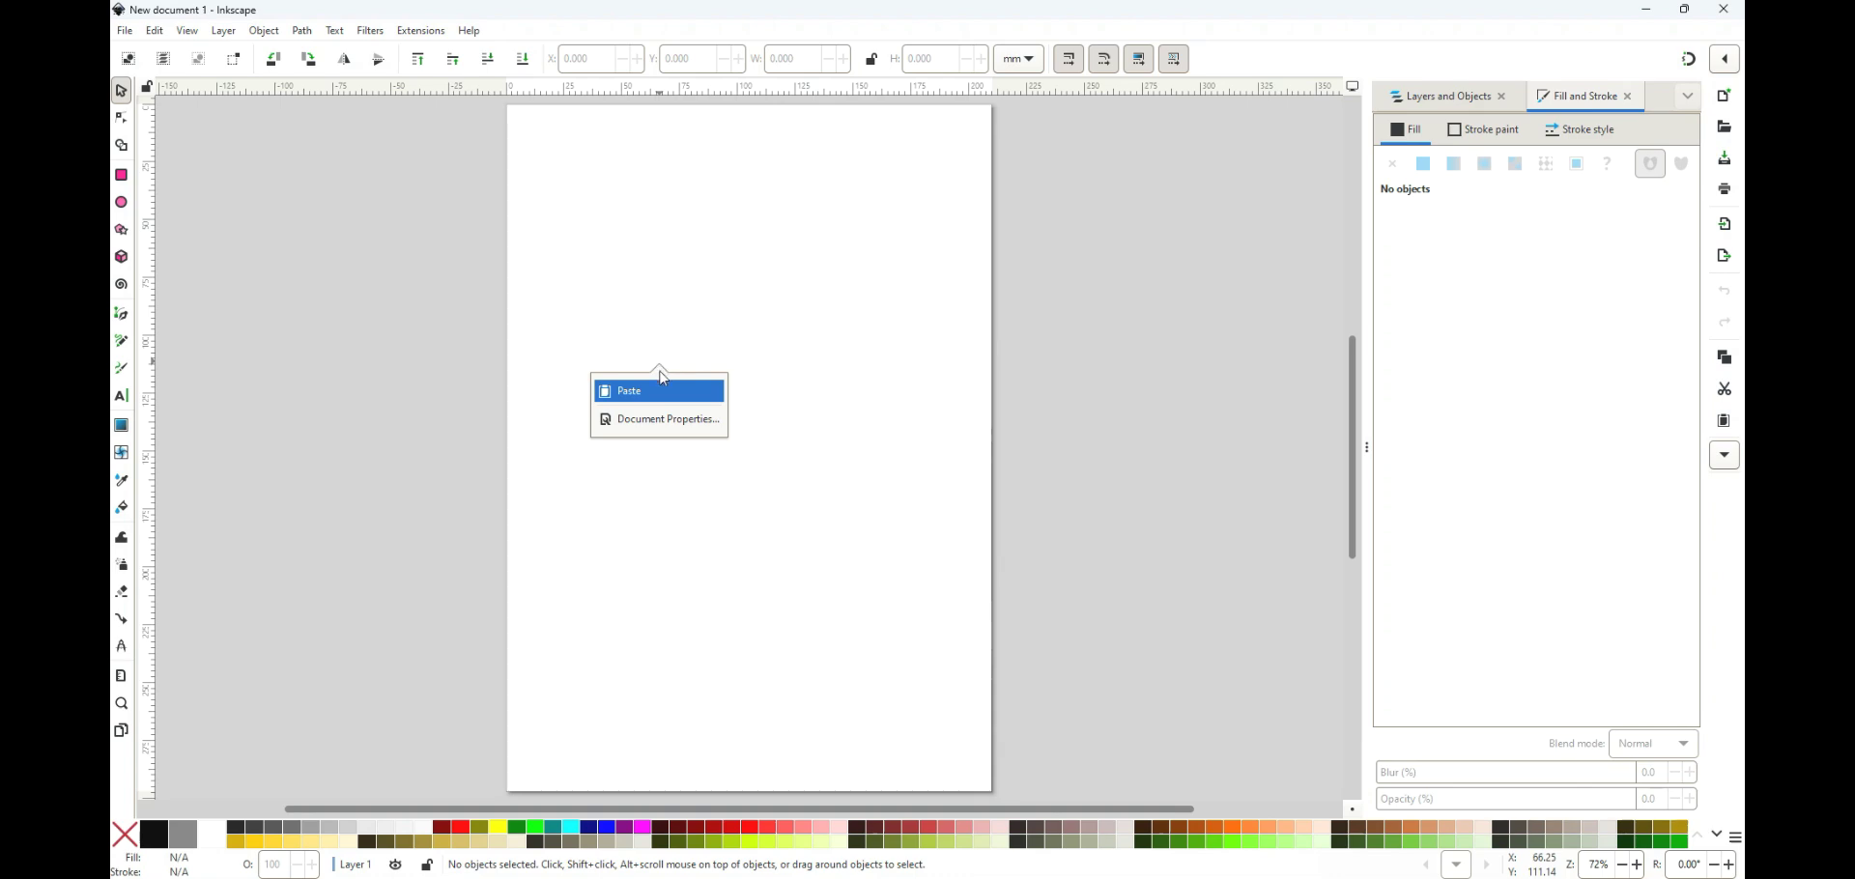
left_click(663, 419)
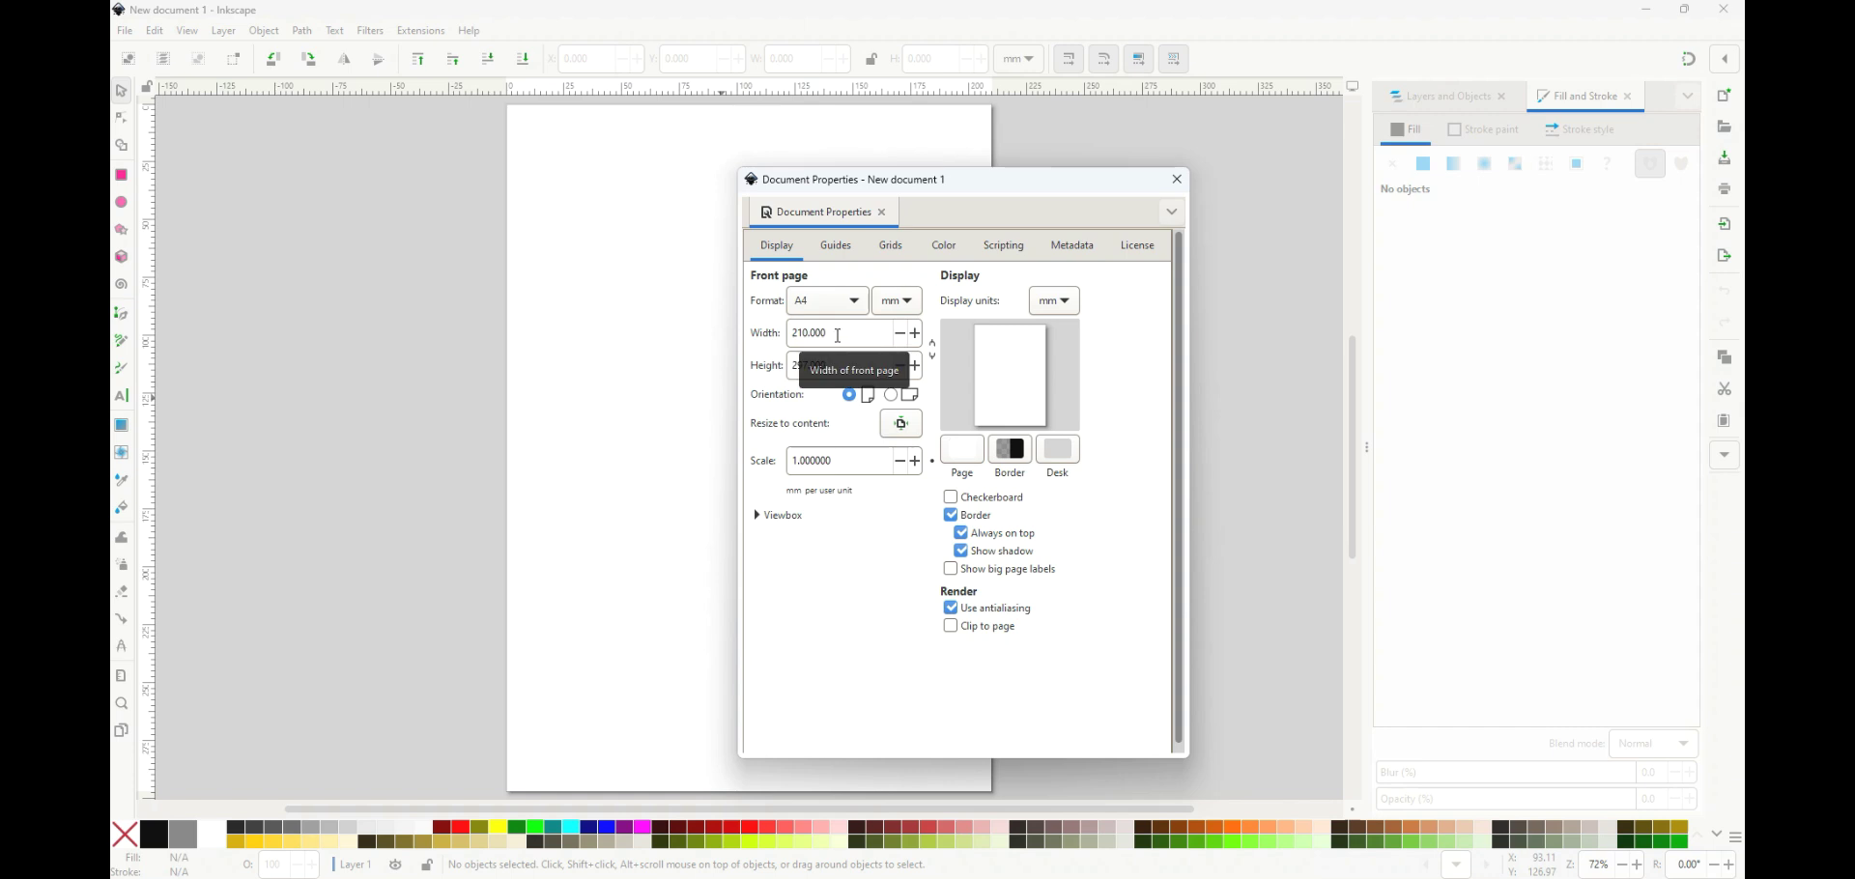
left_click(912, 305)
left_click(912, 305)
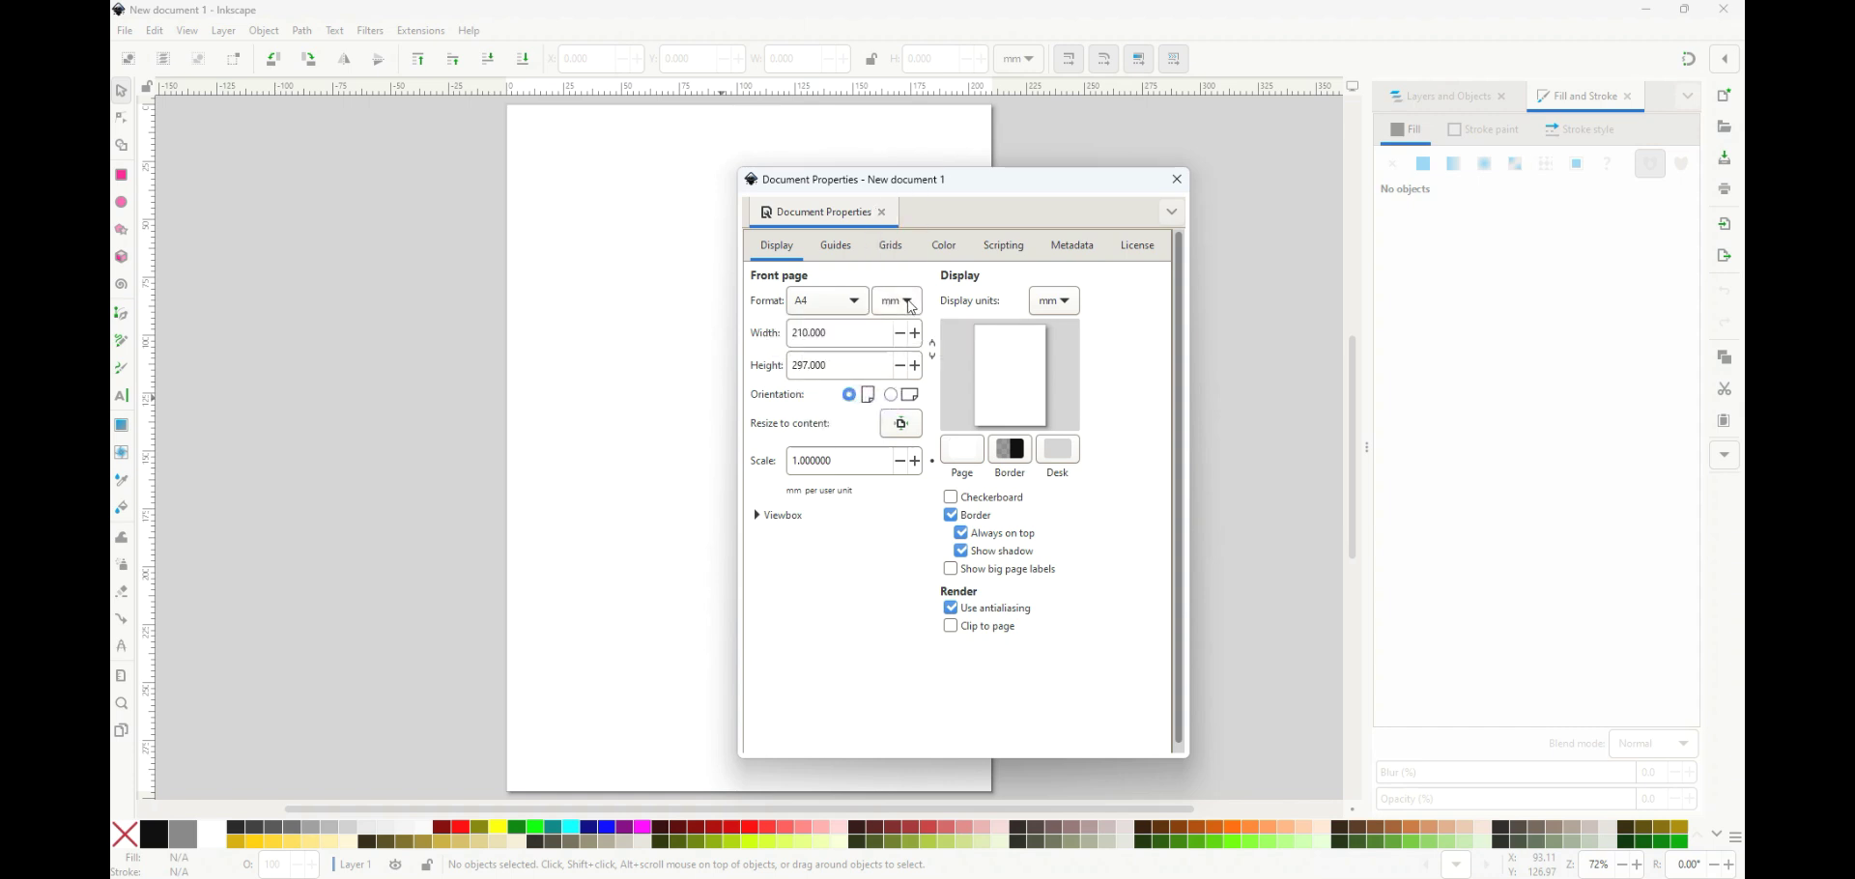
left_click(912, 304)
left_click(912, 304)
left_click_drag(869, 333, 780, 341)
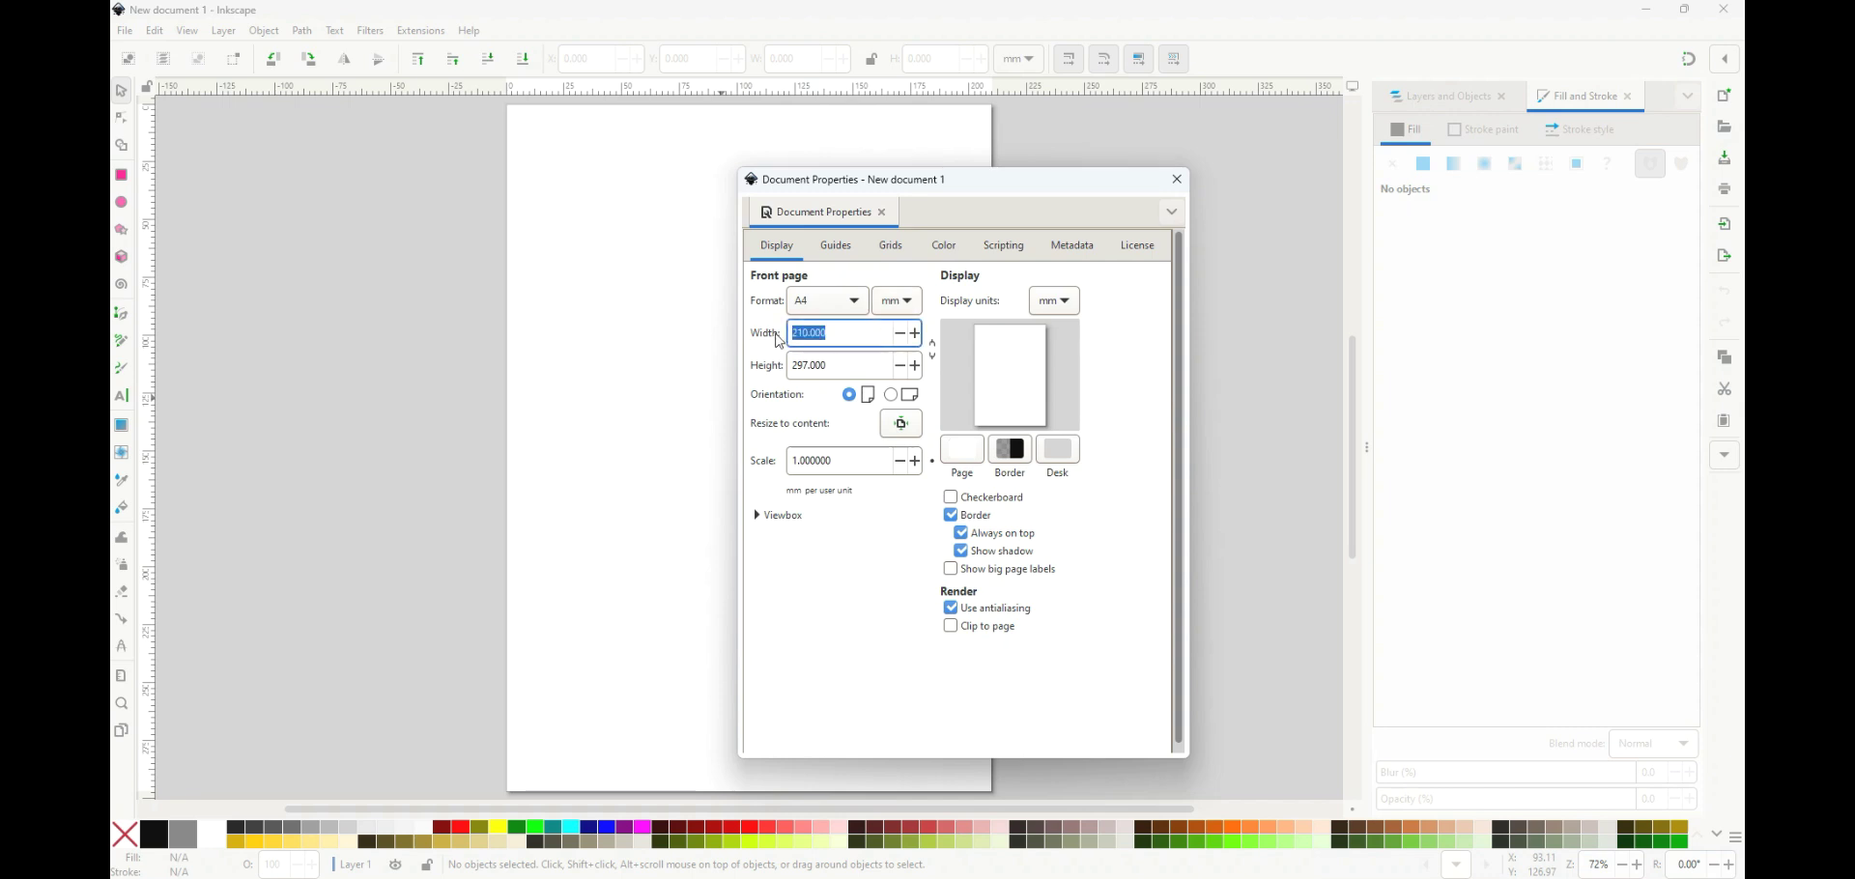
type("800")
key("Tab")
type("800")
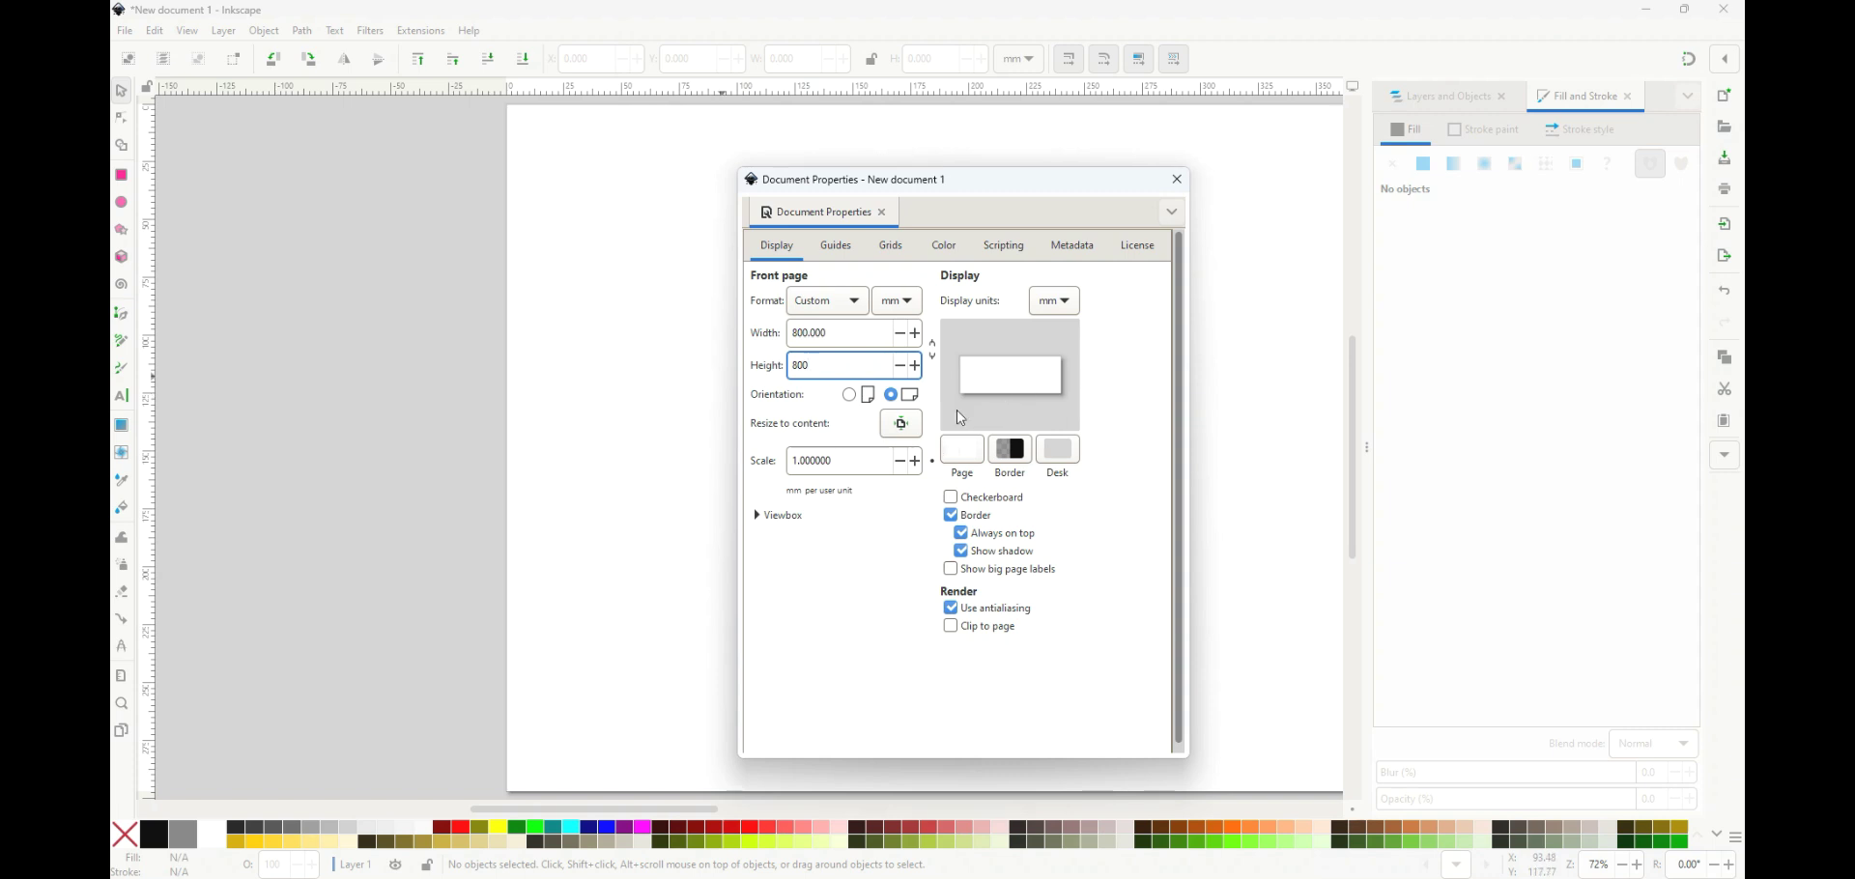
left_click(863, 342)
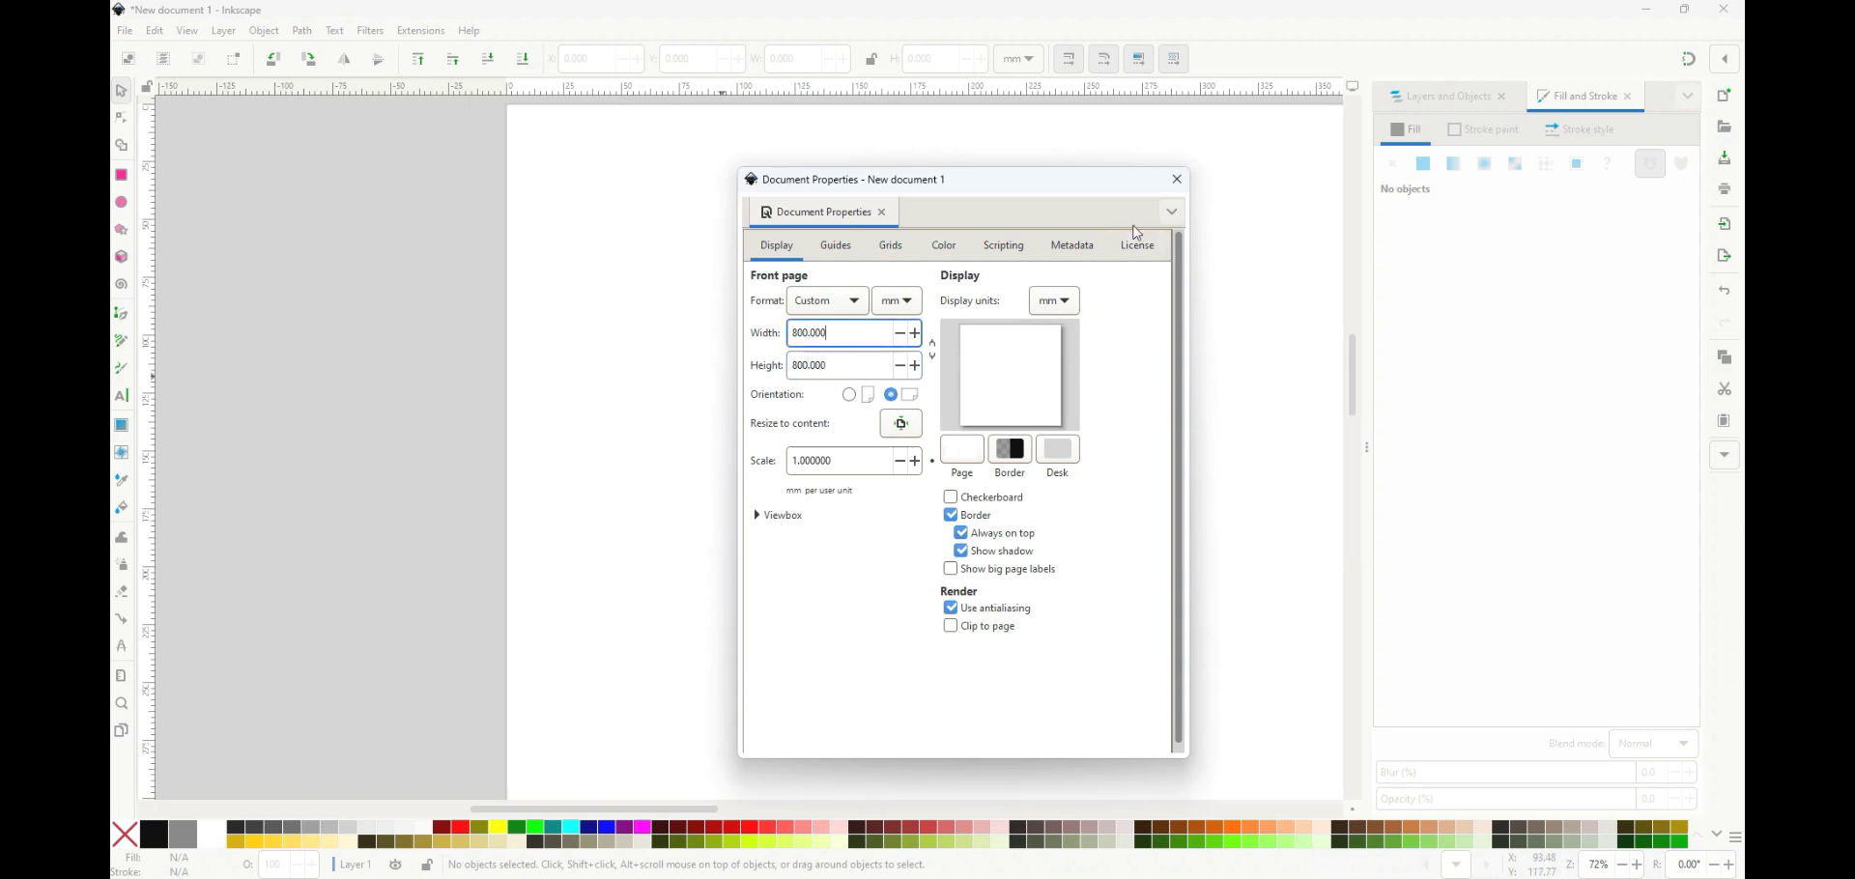
left_click(1176, 178)
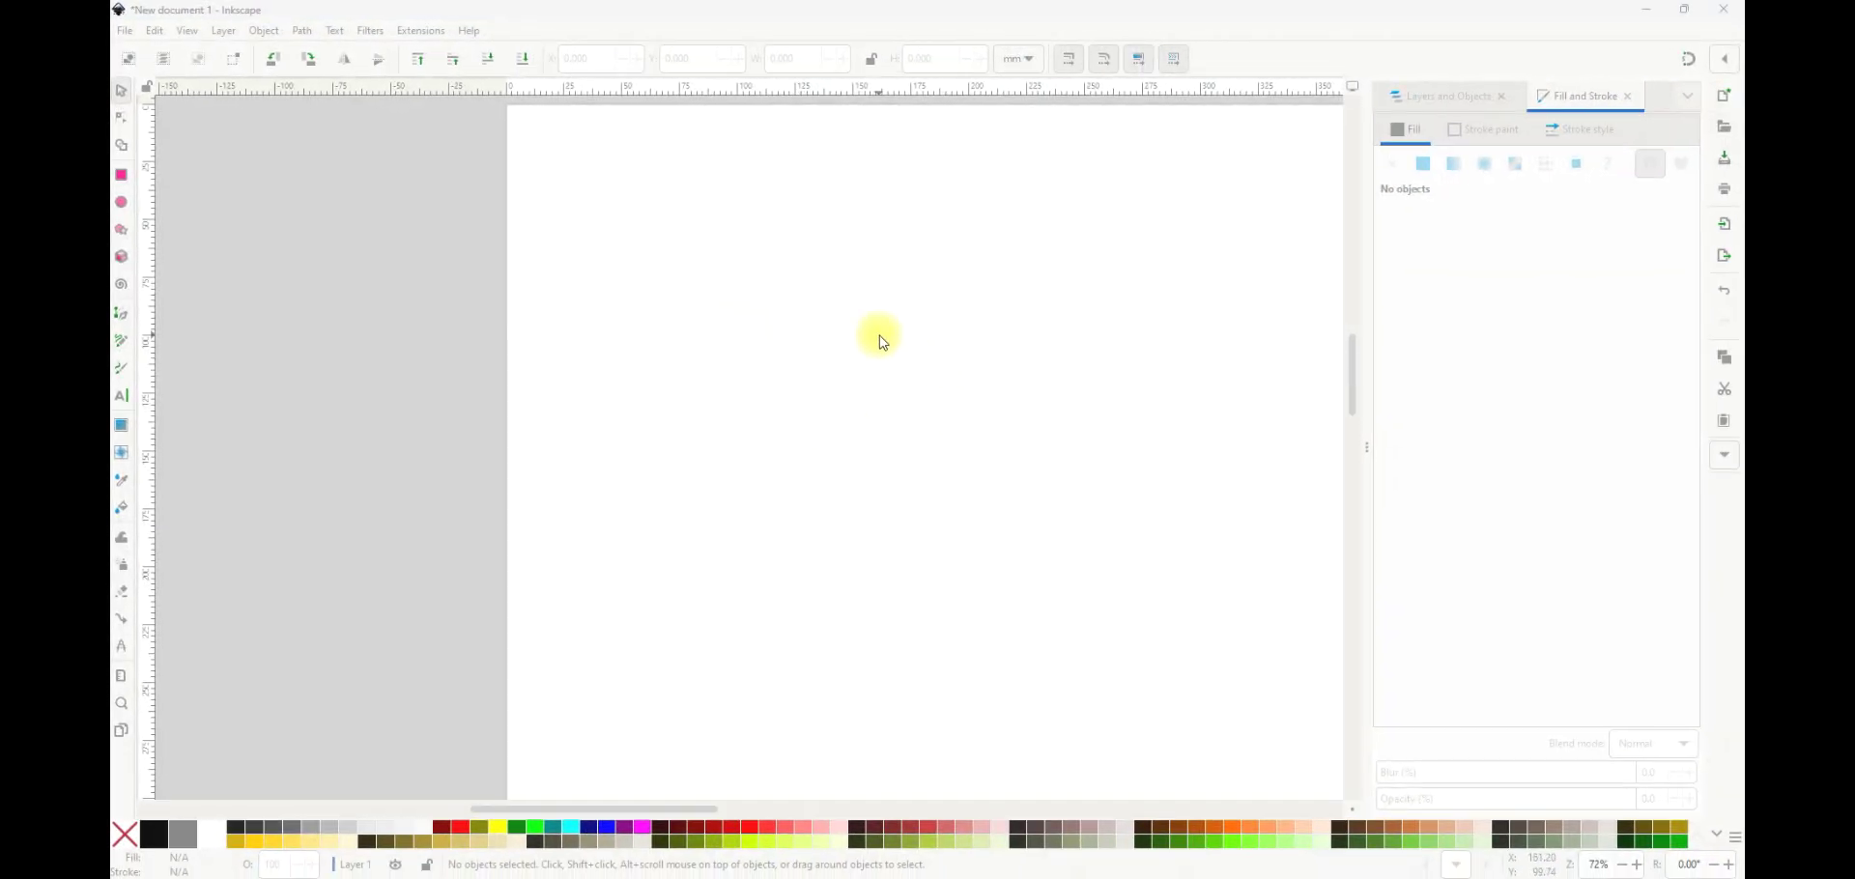
- Zoom to fit the page and type 'TEST' near its lower-left corner
left_click(192, 35)
mouse_move(207, 55)
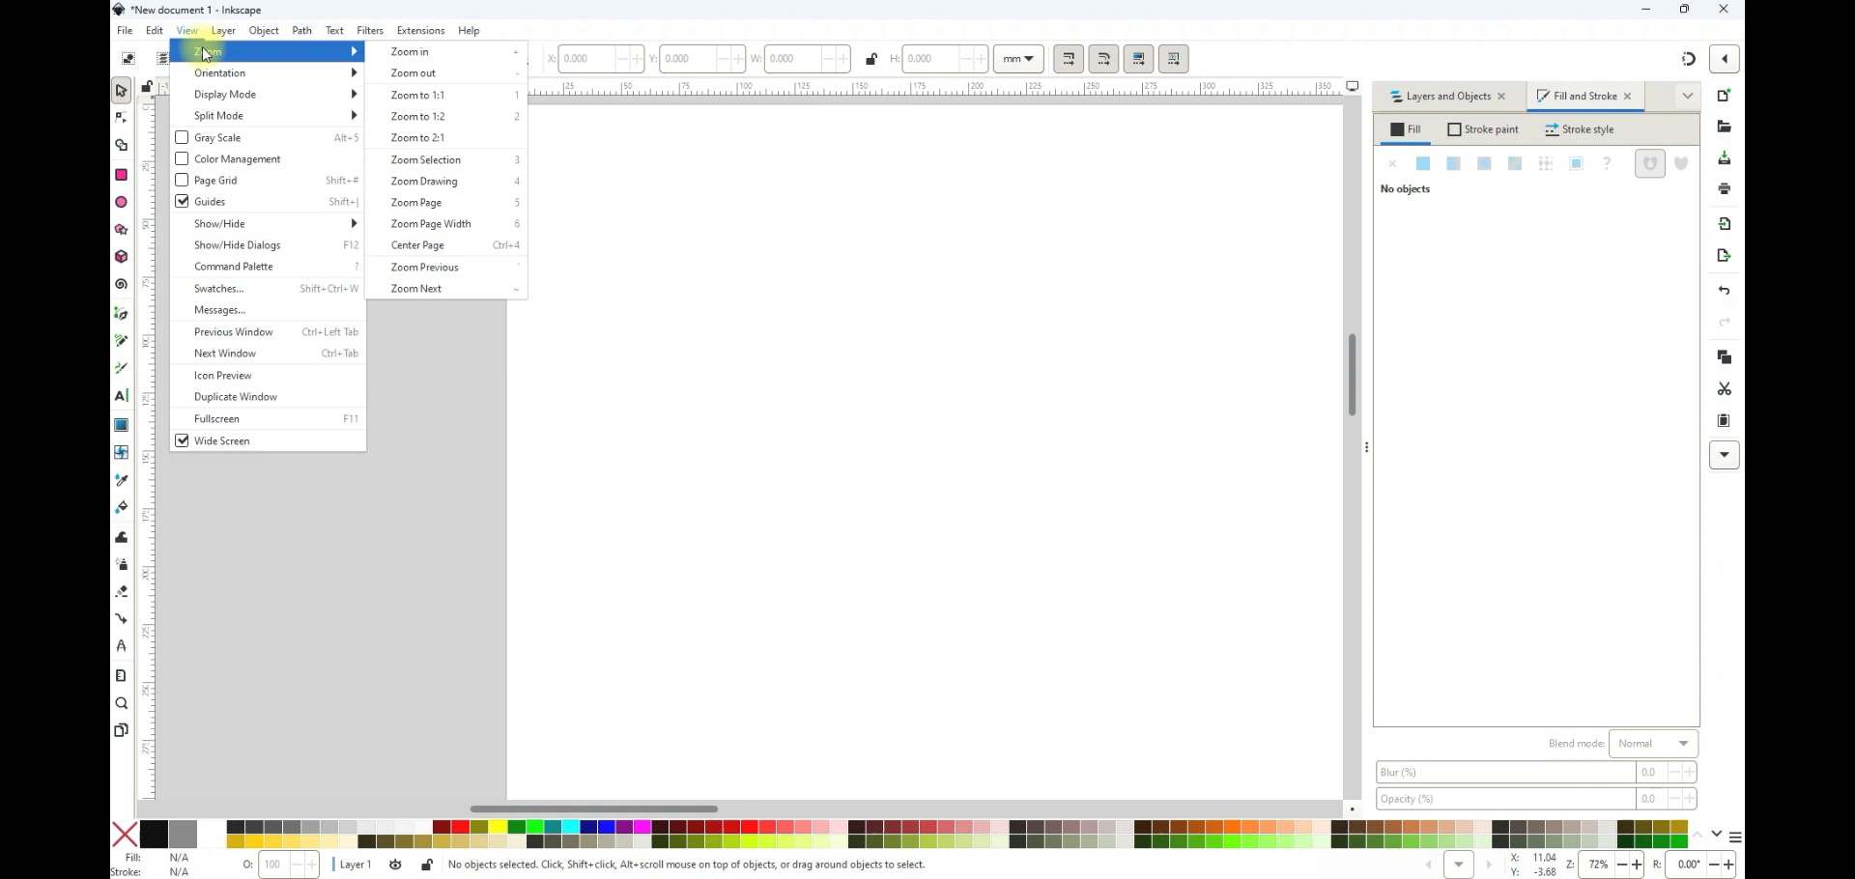
left_click(440, 205)
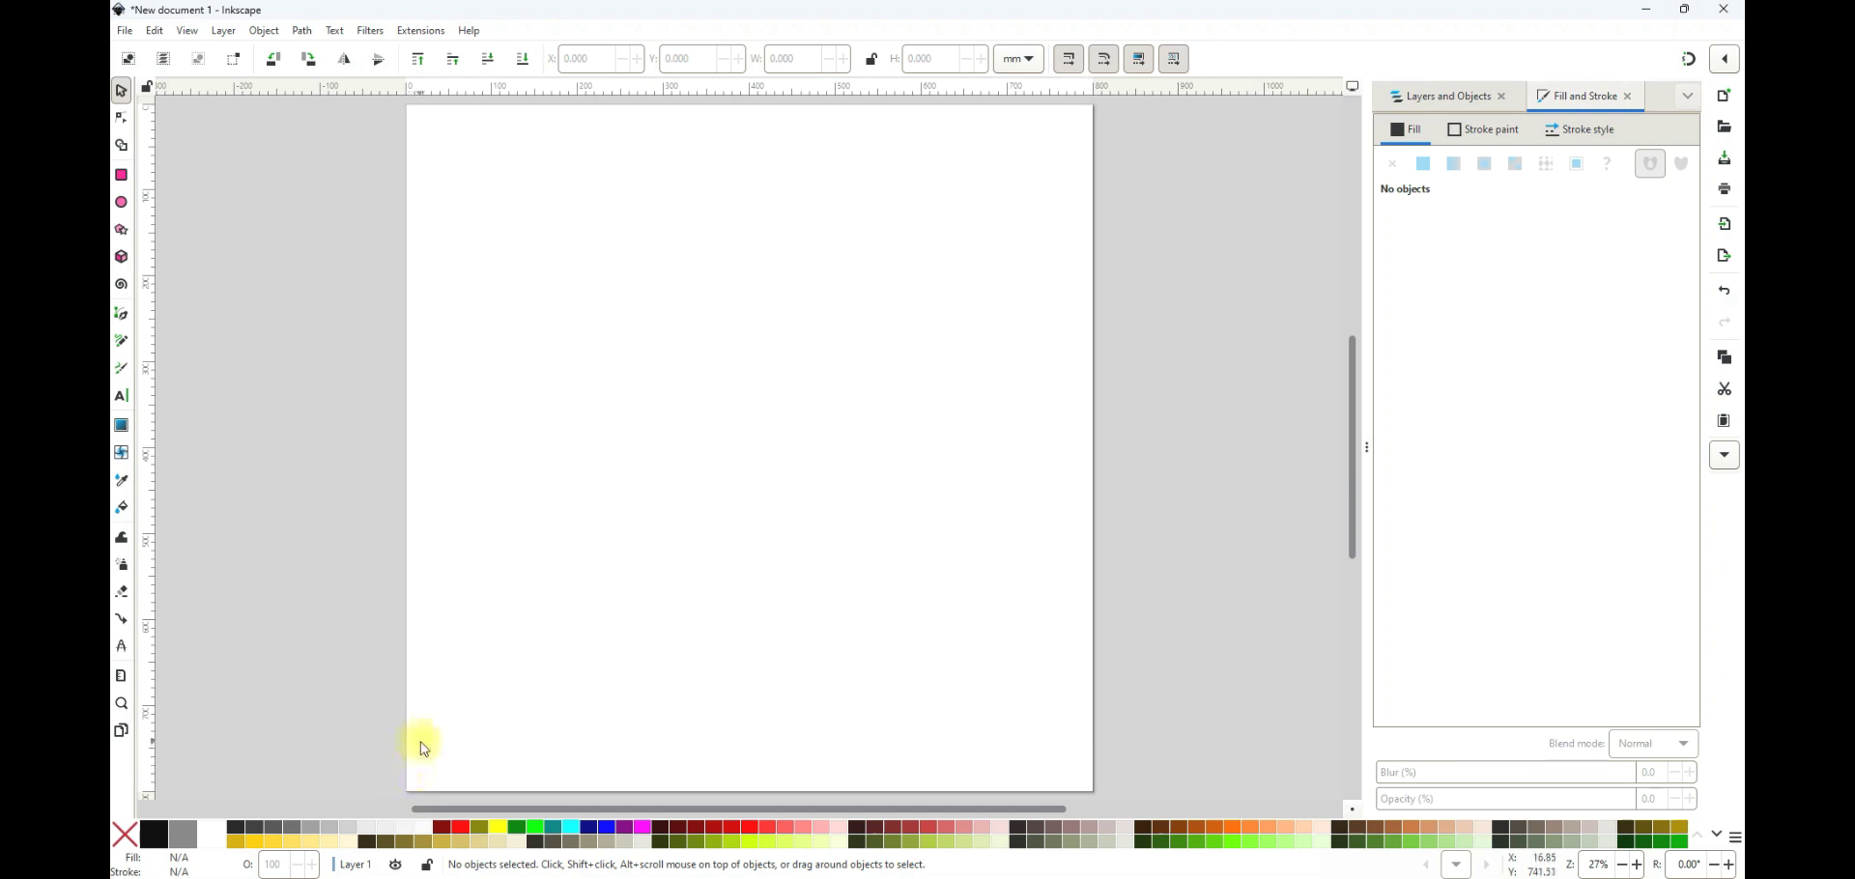
left_click(122, 396)
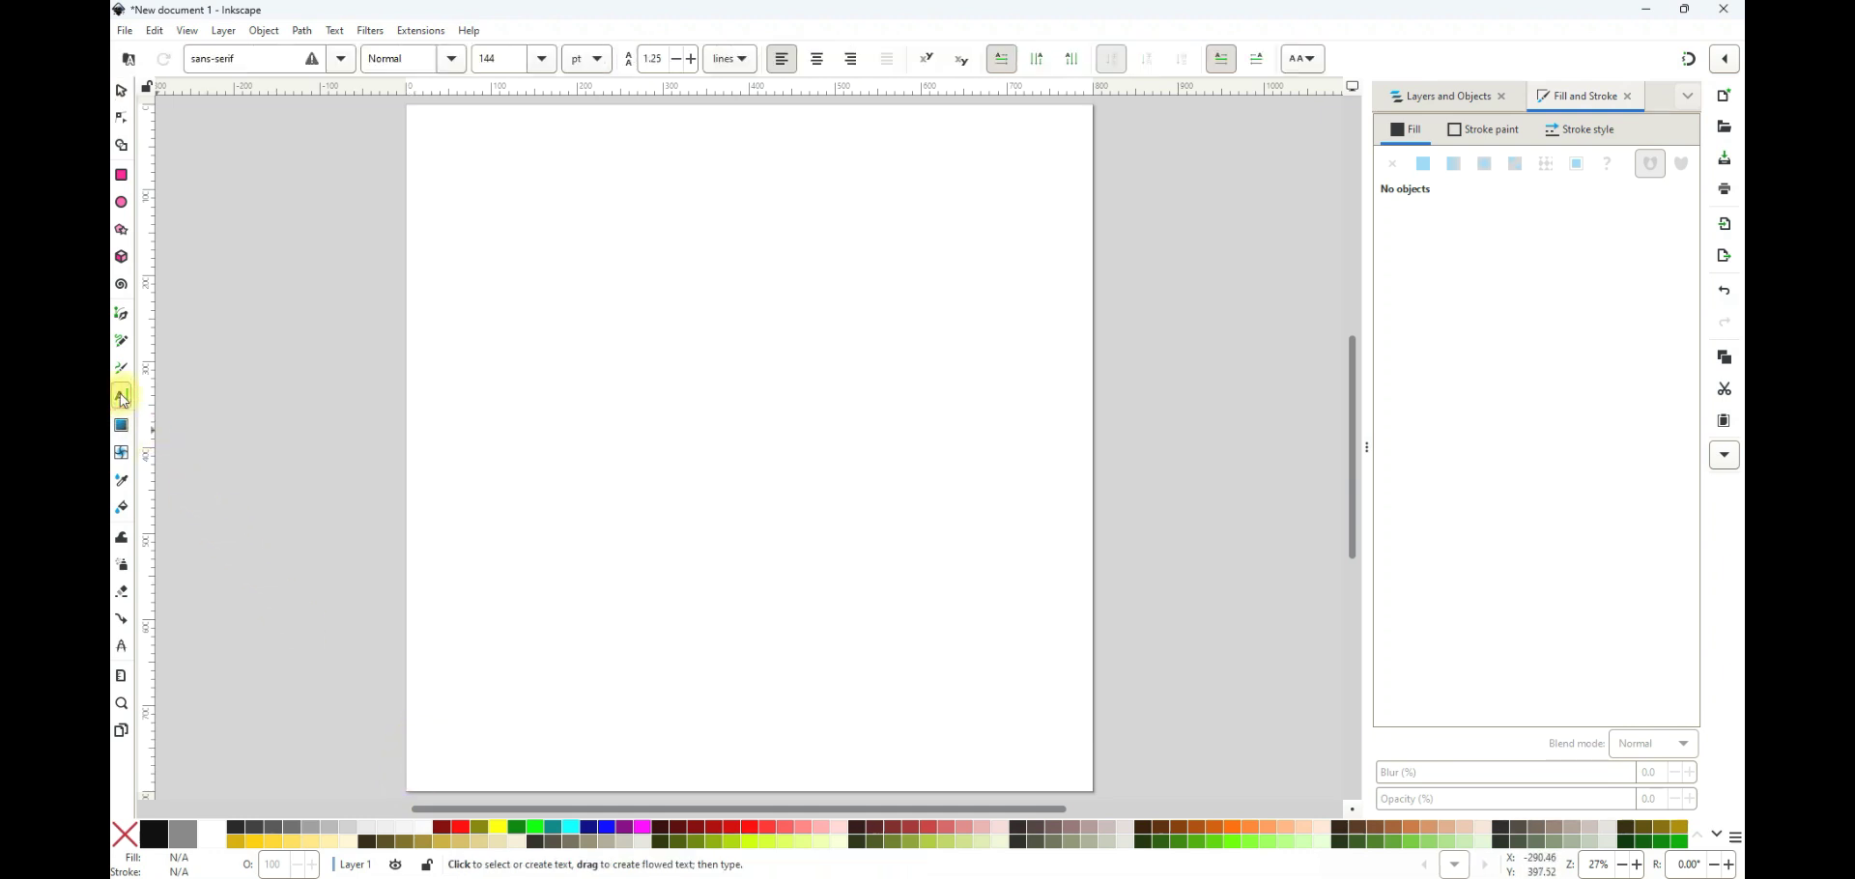
left_click(422, 762)
type("TEST")
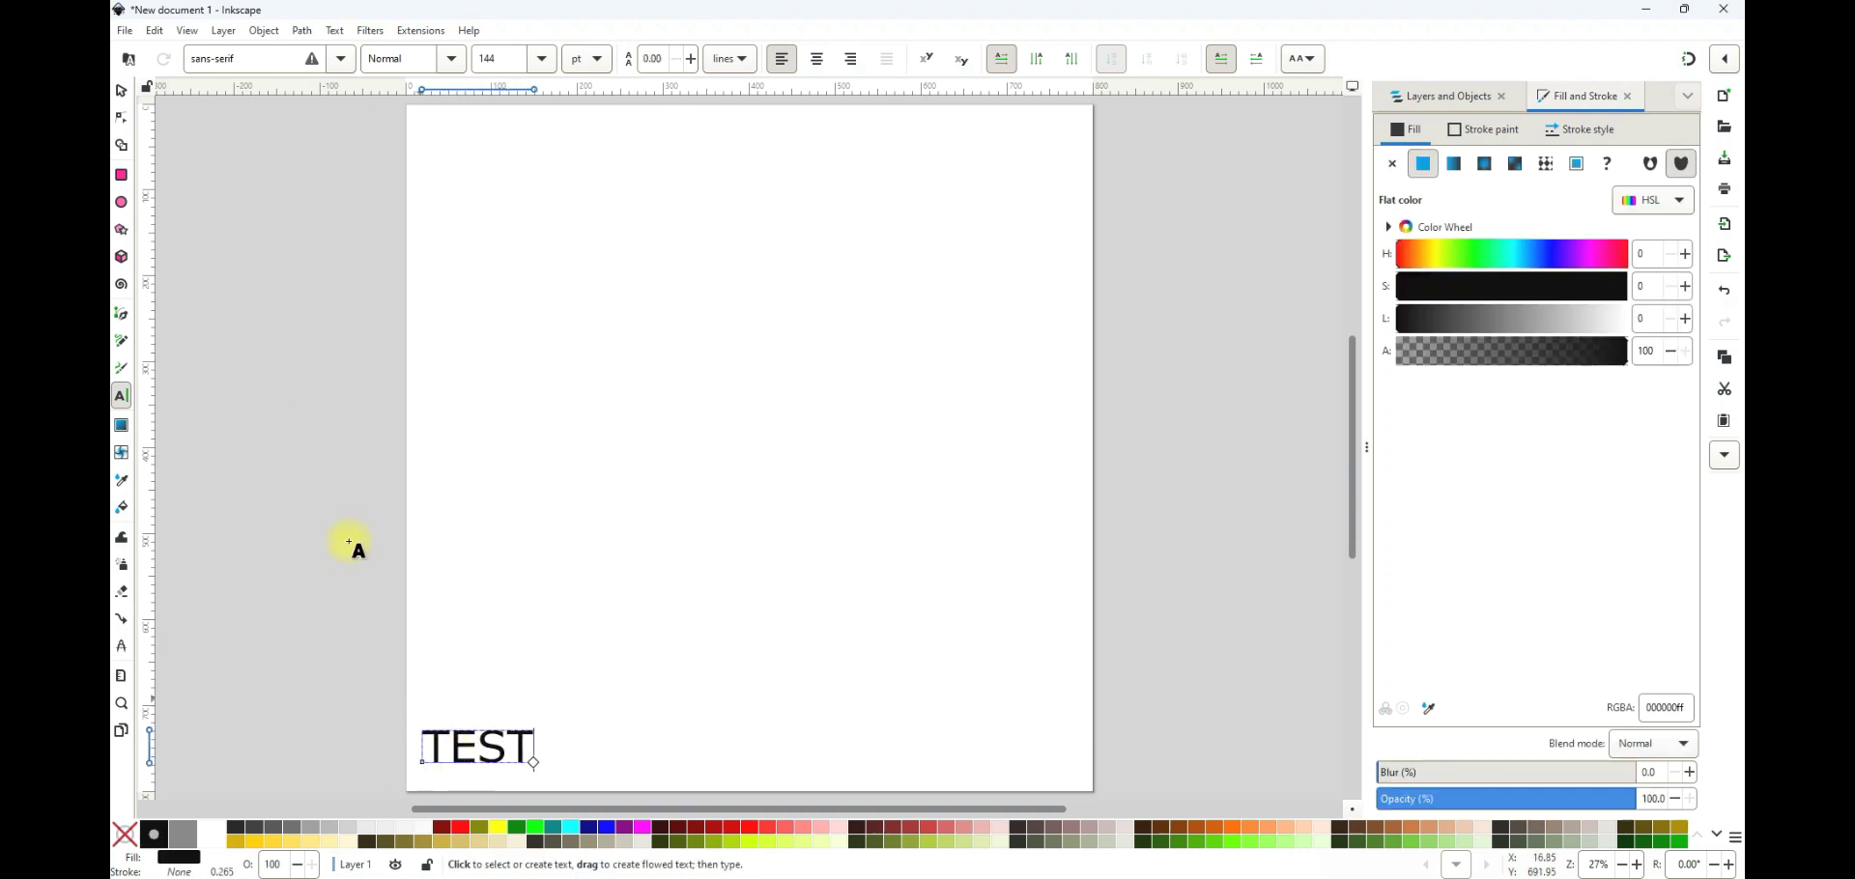
left_click(121, 91)
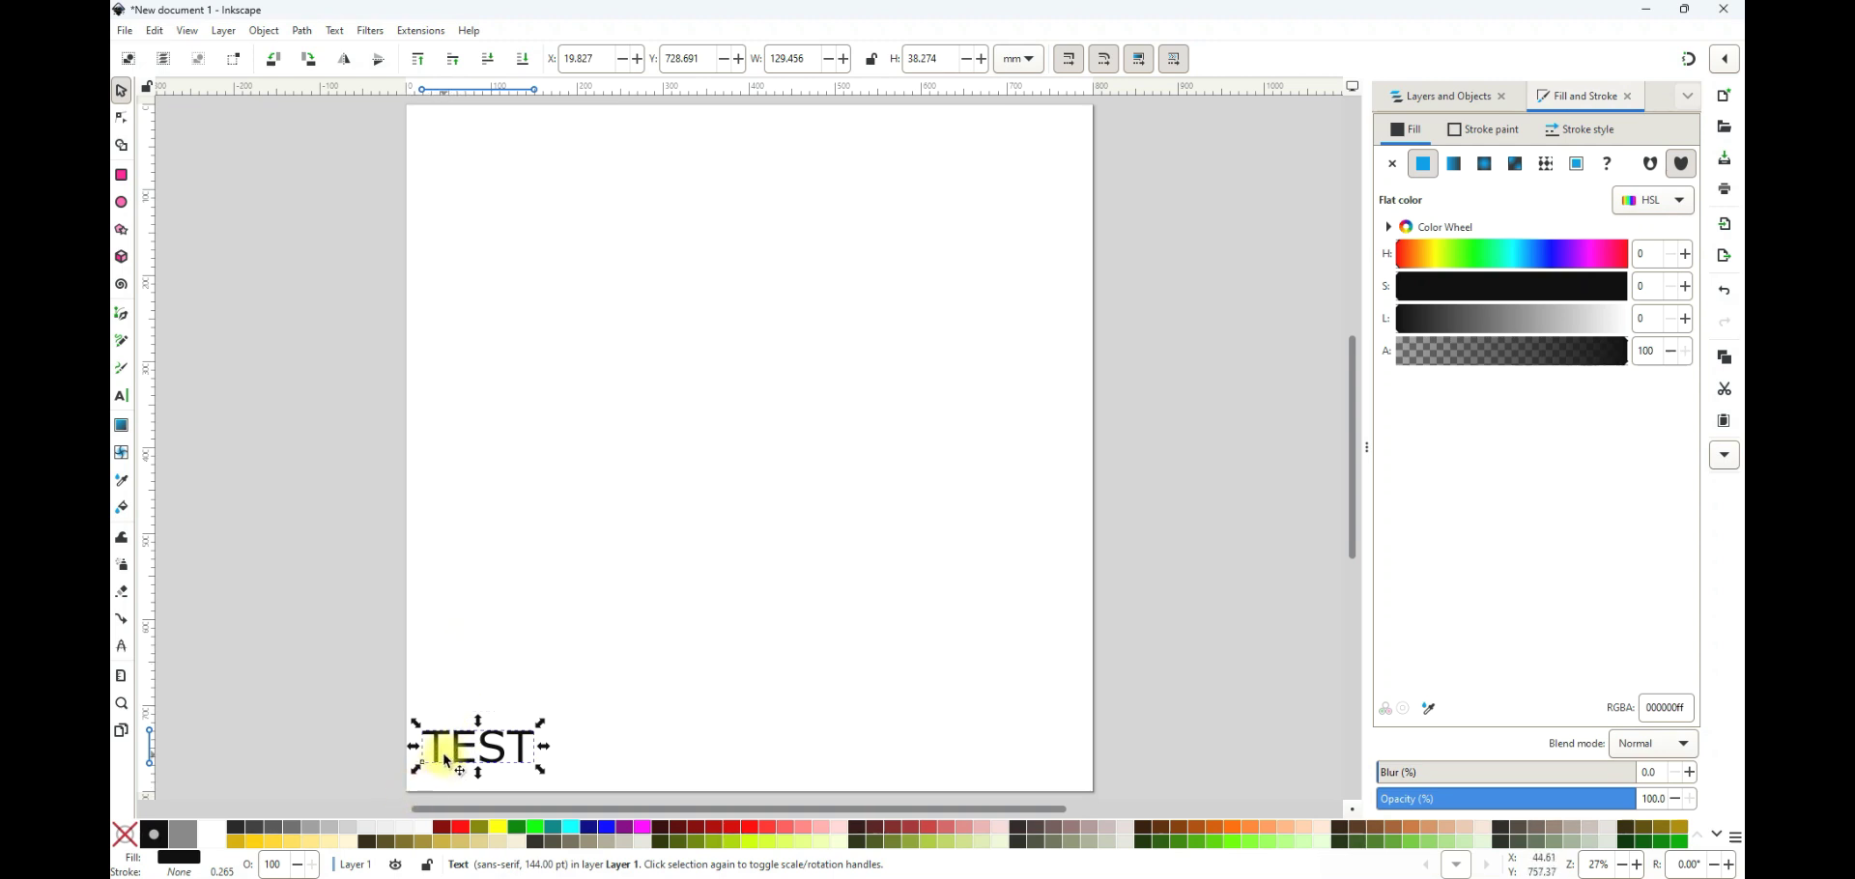
- Nudge the TEST text to X 26.766, Y 734.639 mm, just inside the lower-left corner
left_click_drag(477, 752, 462, 776)
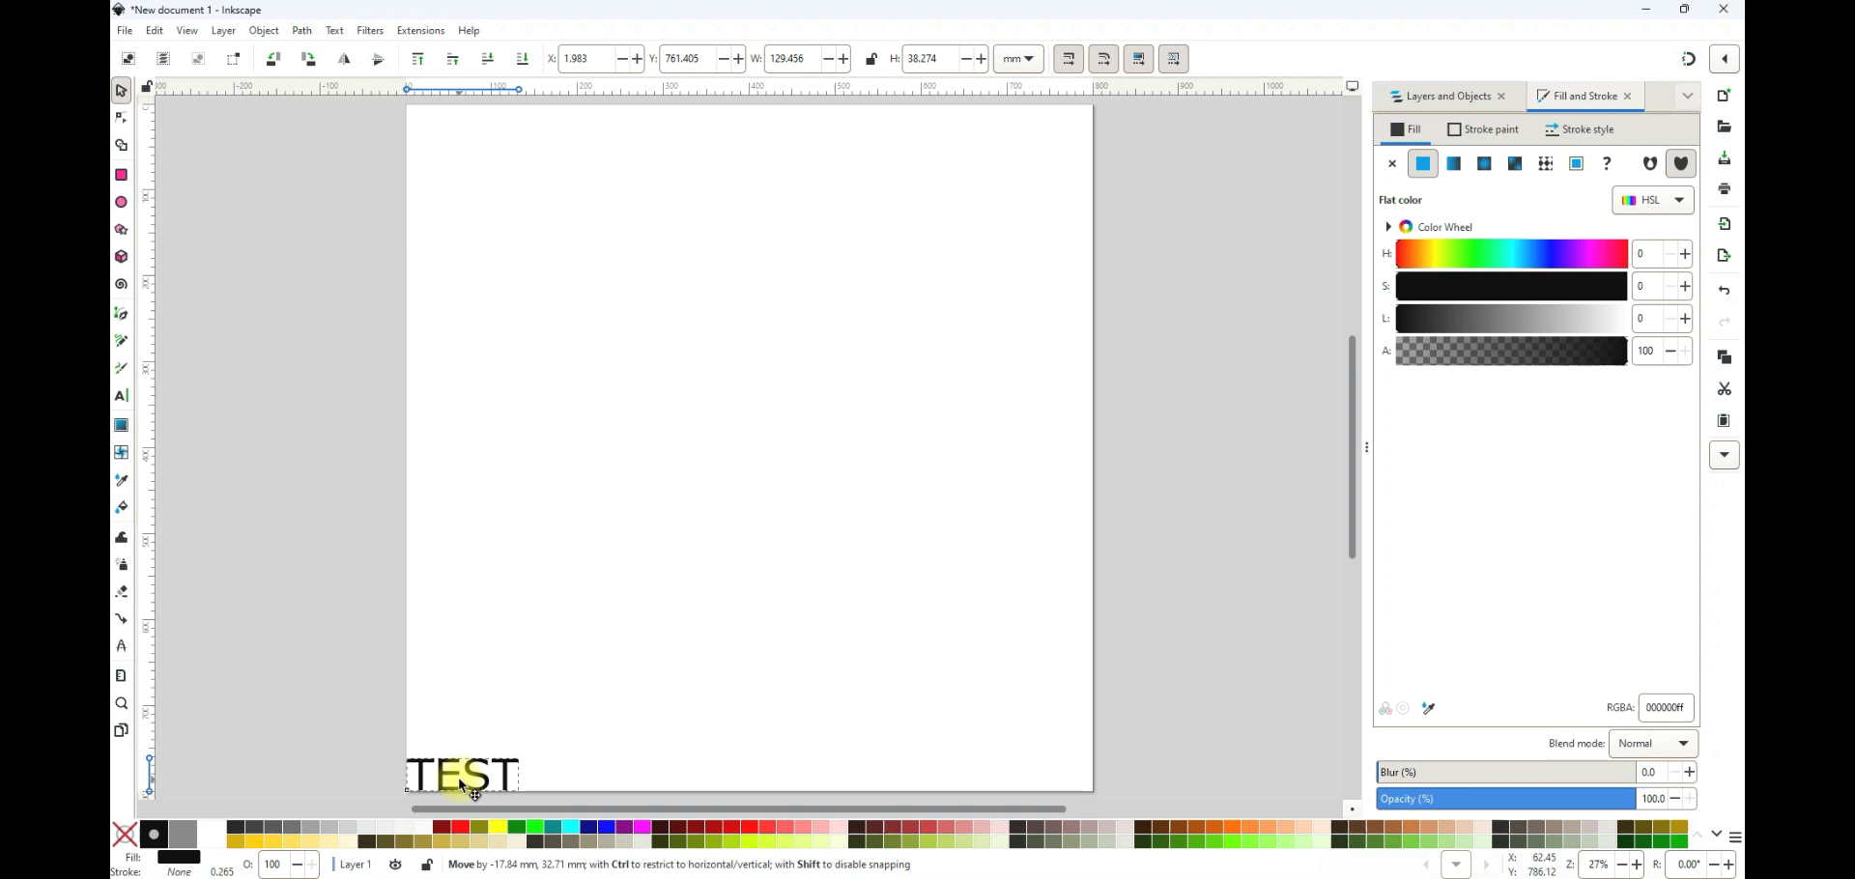
left_click_drag(461, 784, 481, 762)
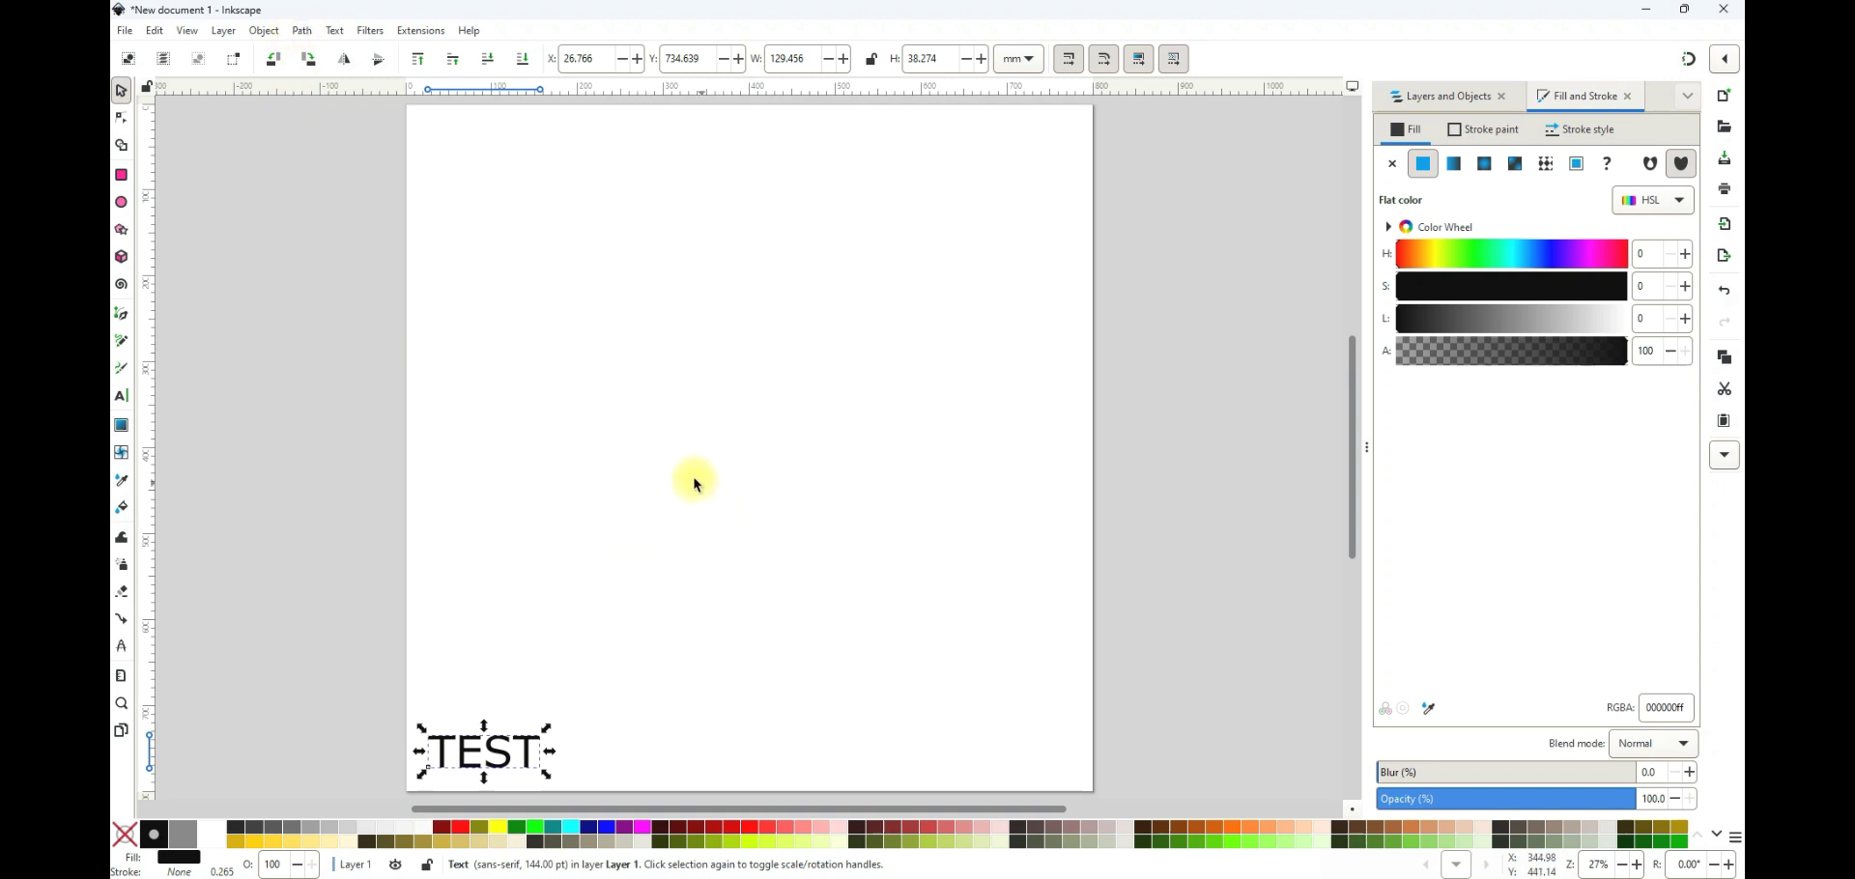
- Convert TEST to a path and apply the J Tech Community Laser Tool (bottom-left origin, 800×800 bed)
left_click(302, 32)
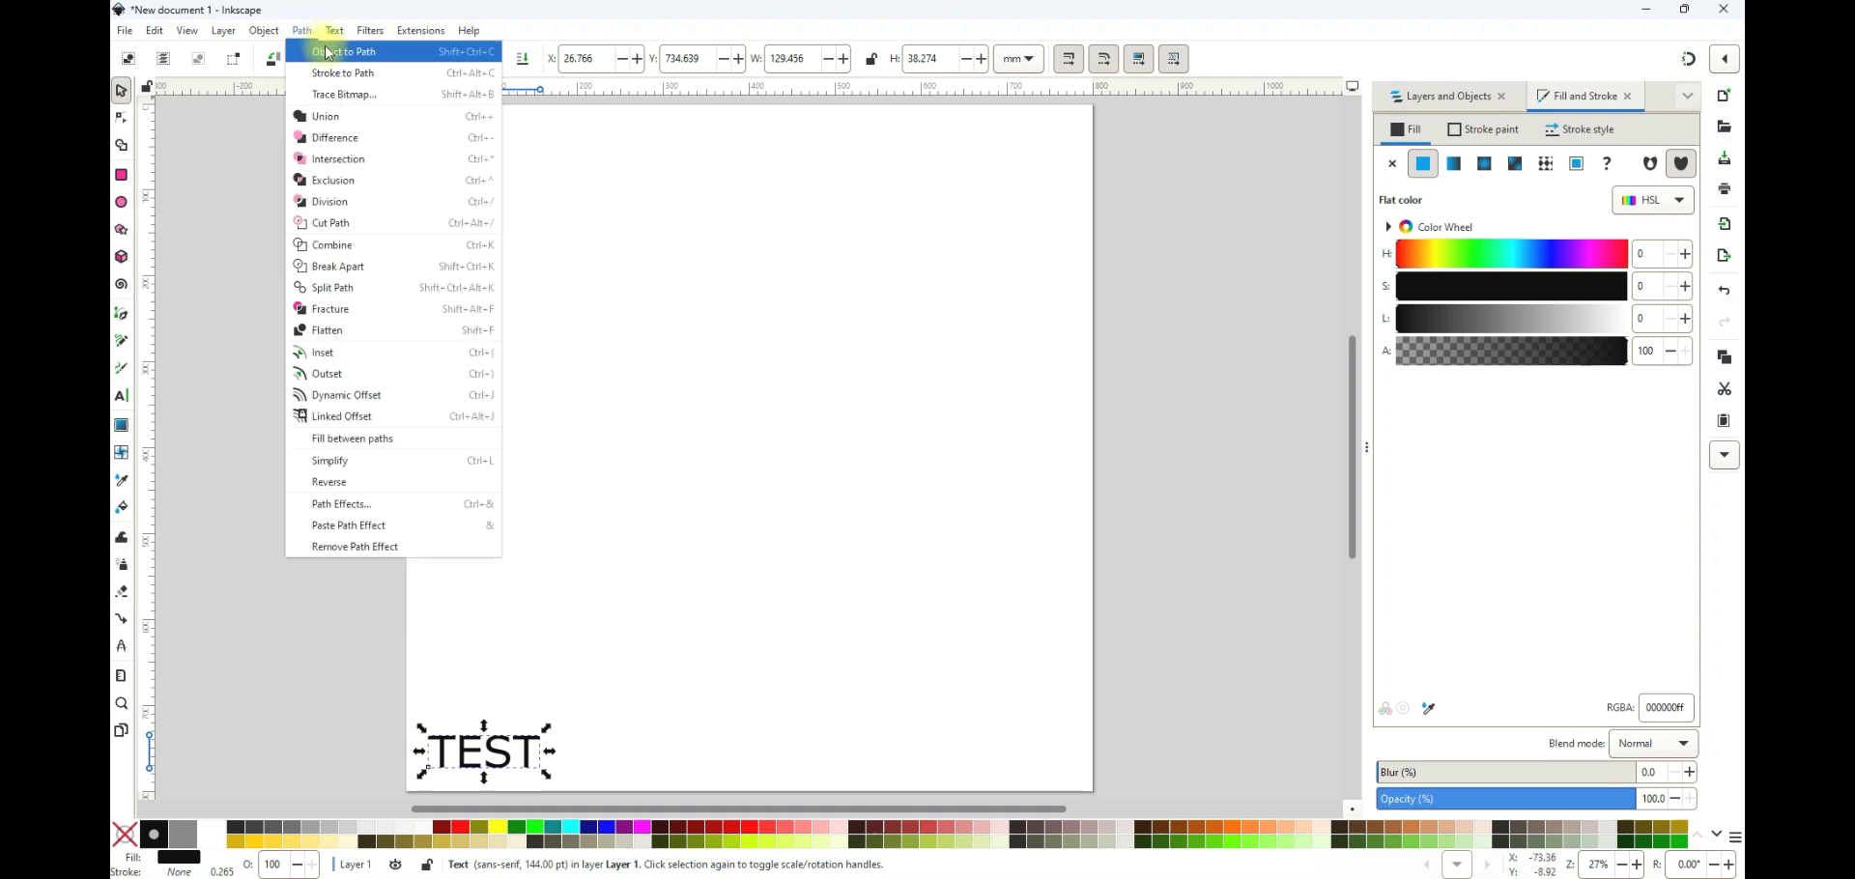
left_click(337, 53)
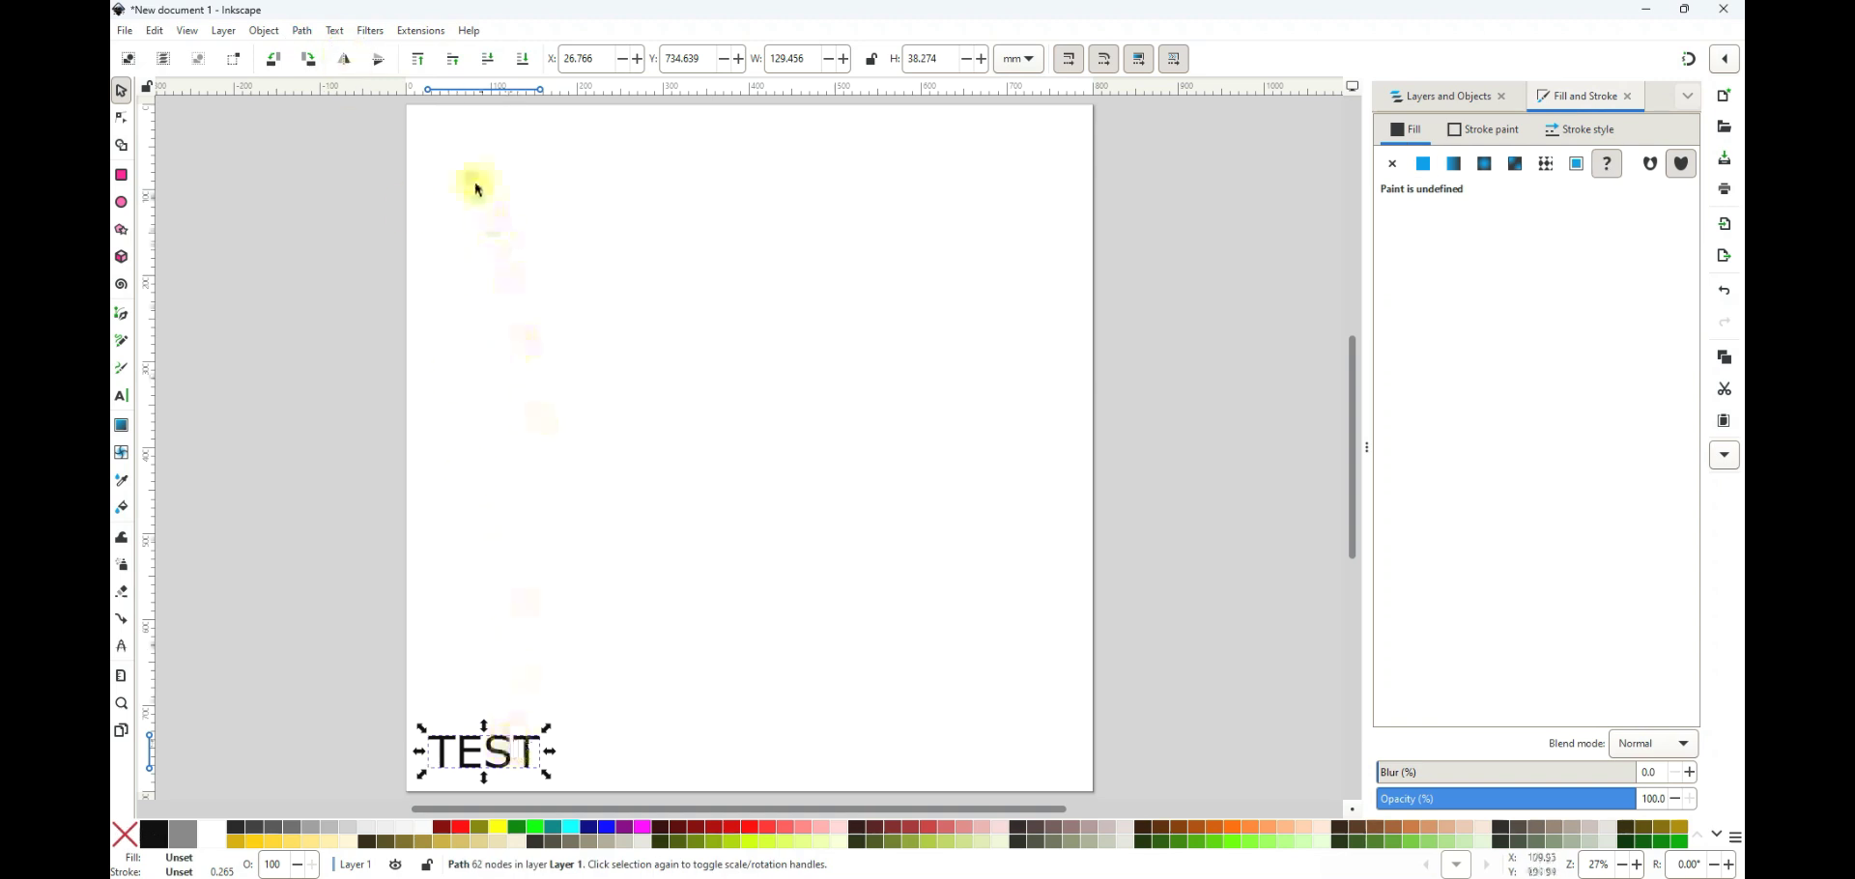
left_click(425, 37)
mouse_move(488, 245)
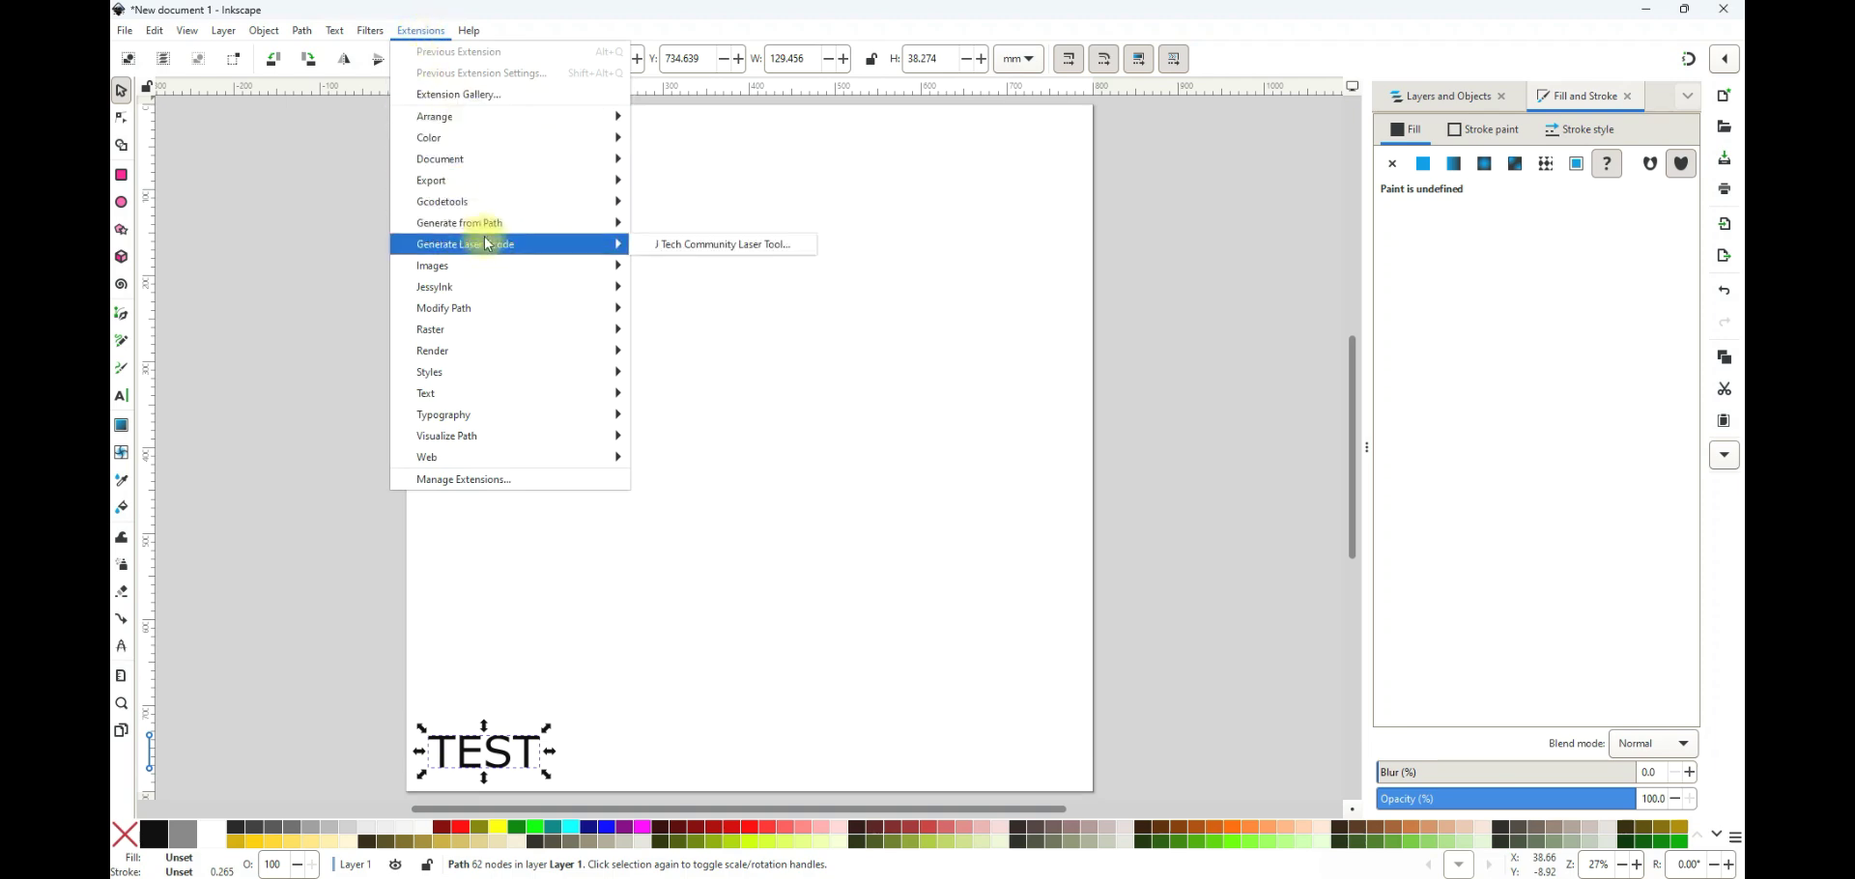
left_click(692, 246)
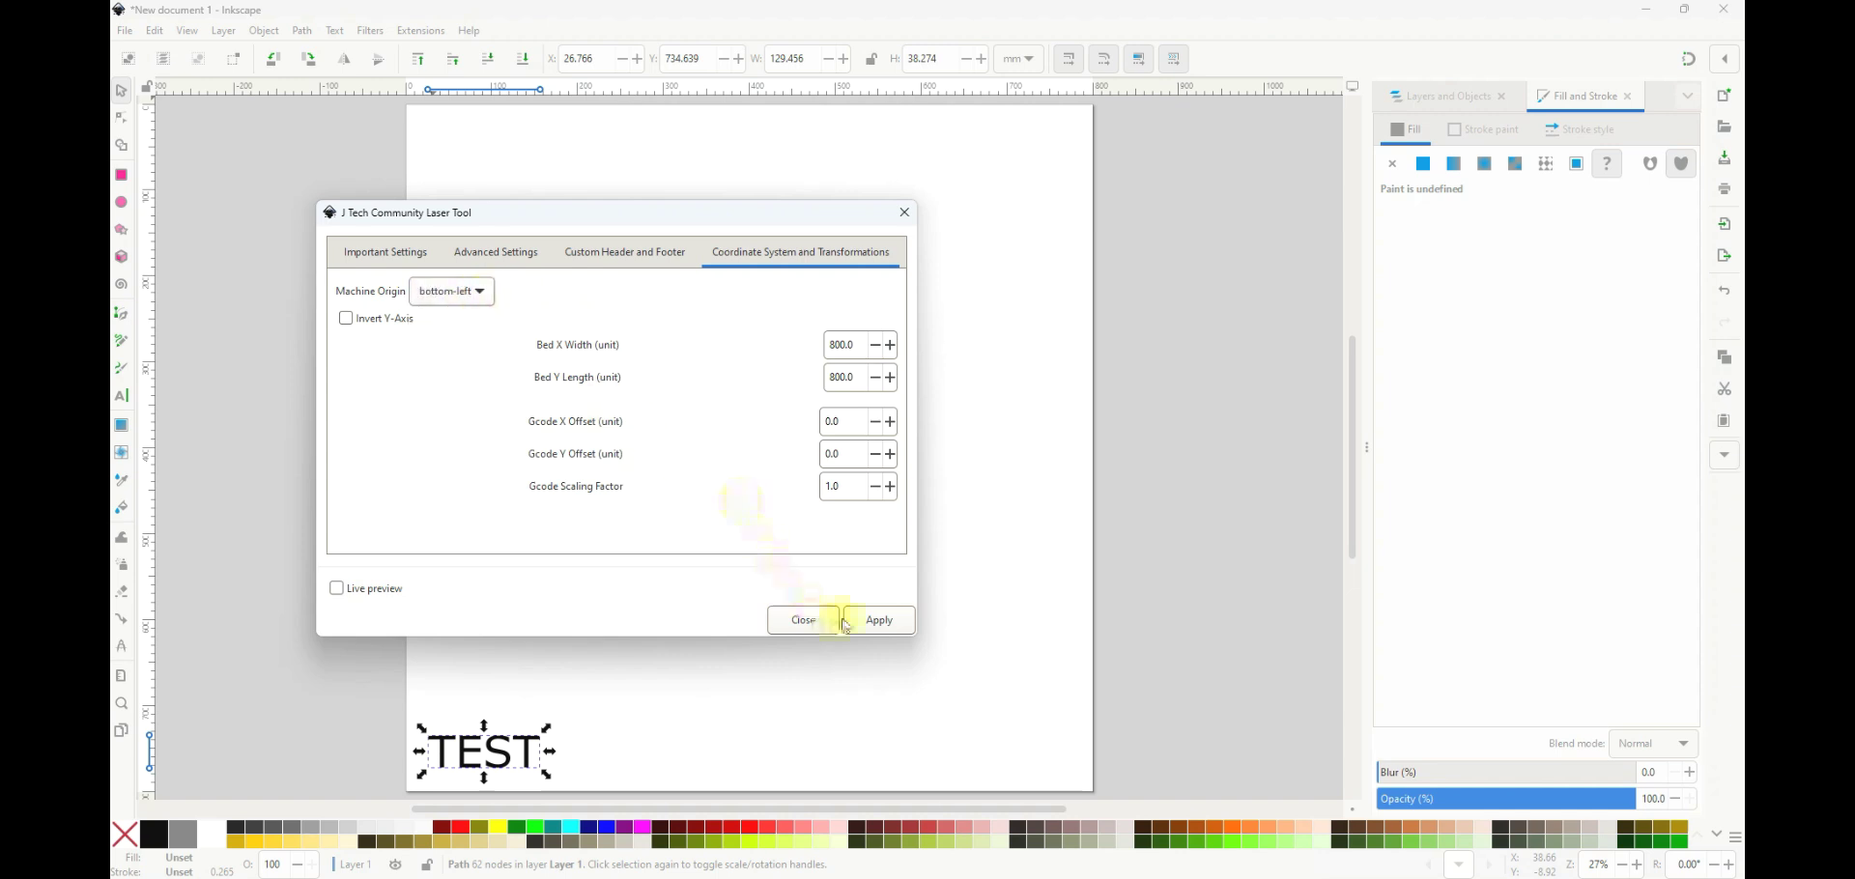
left_click(876, 623)
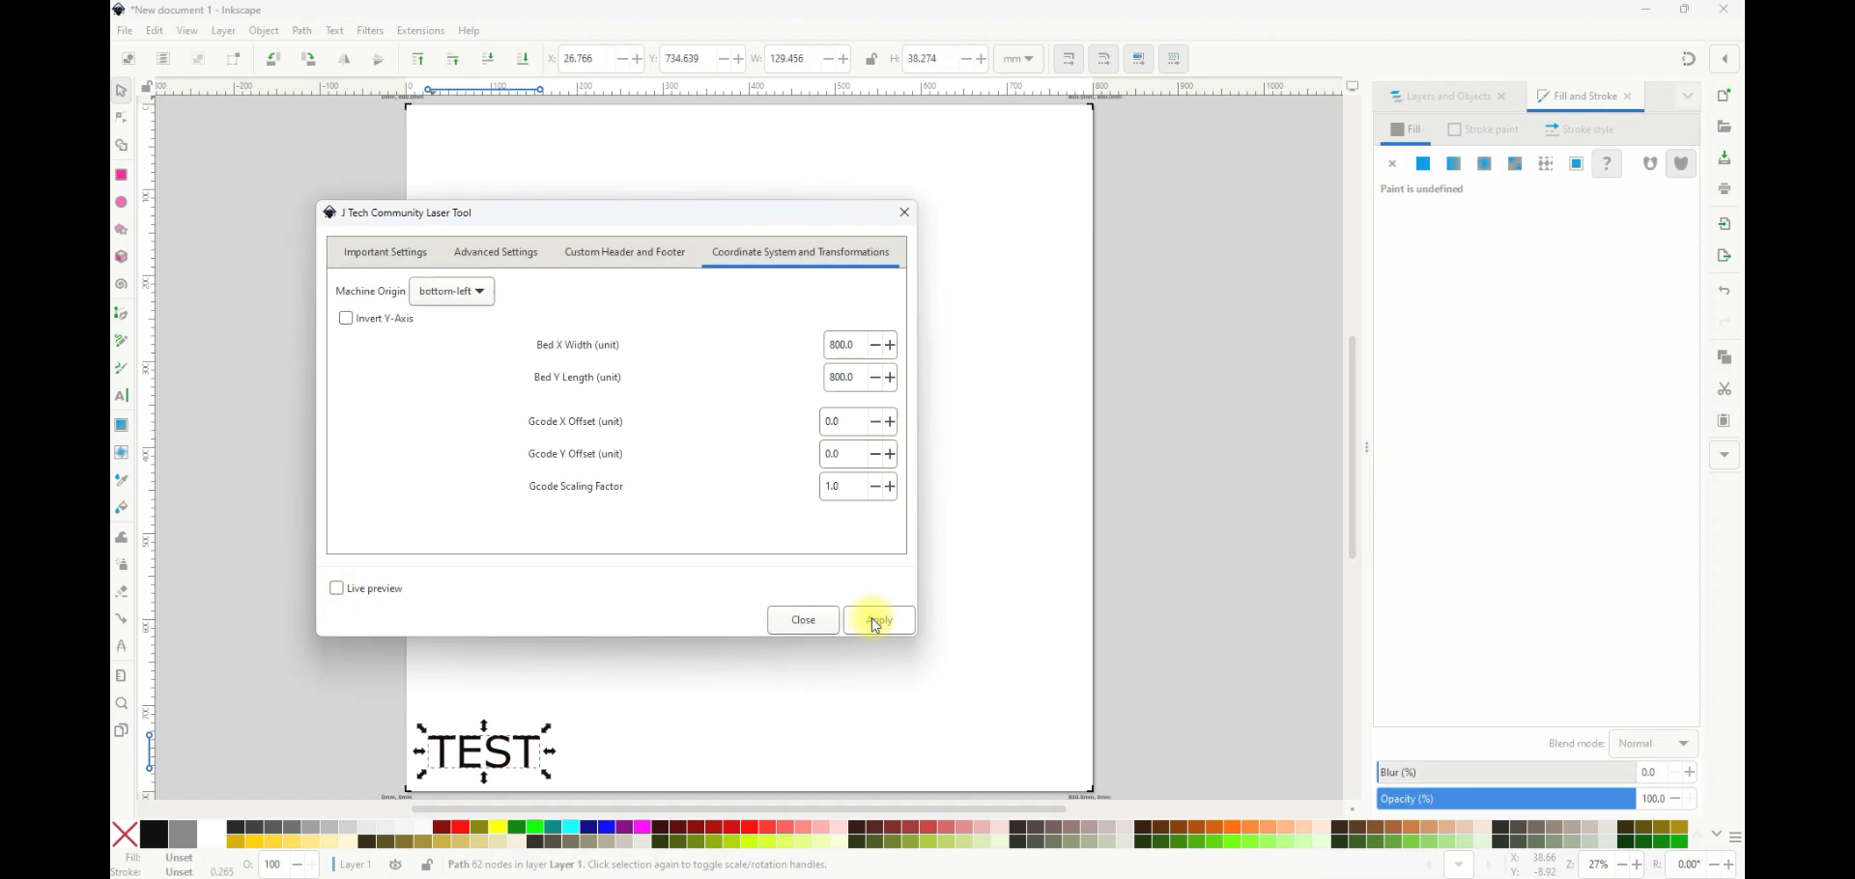
left_click(804, 616)
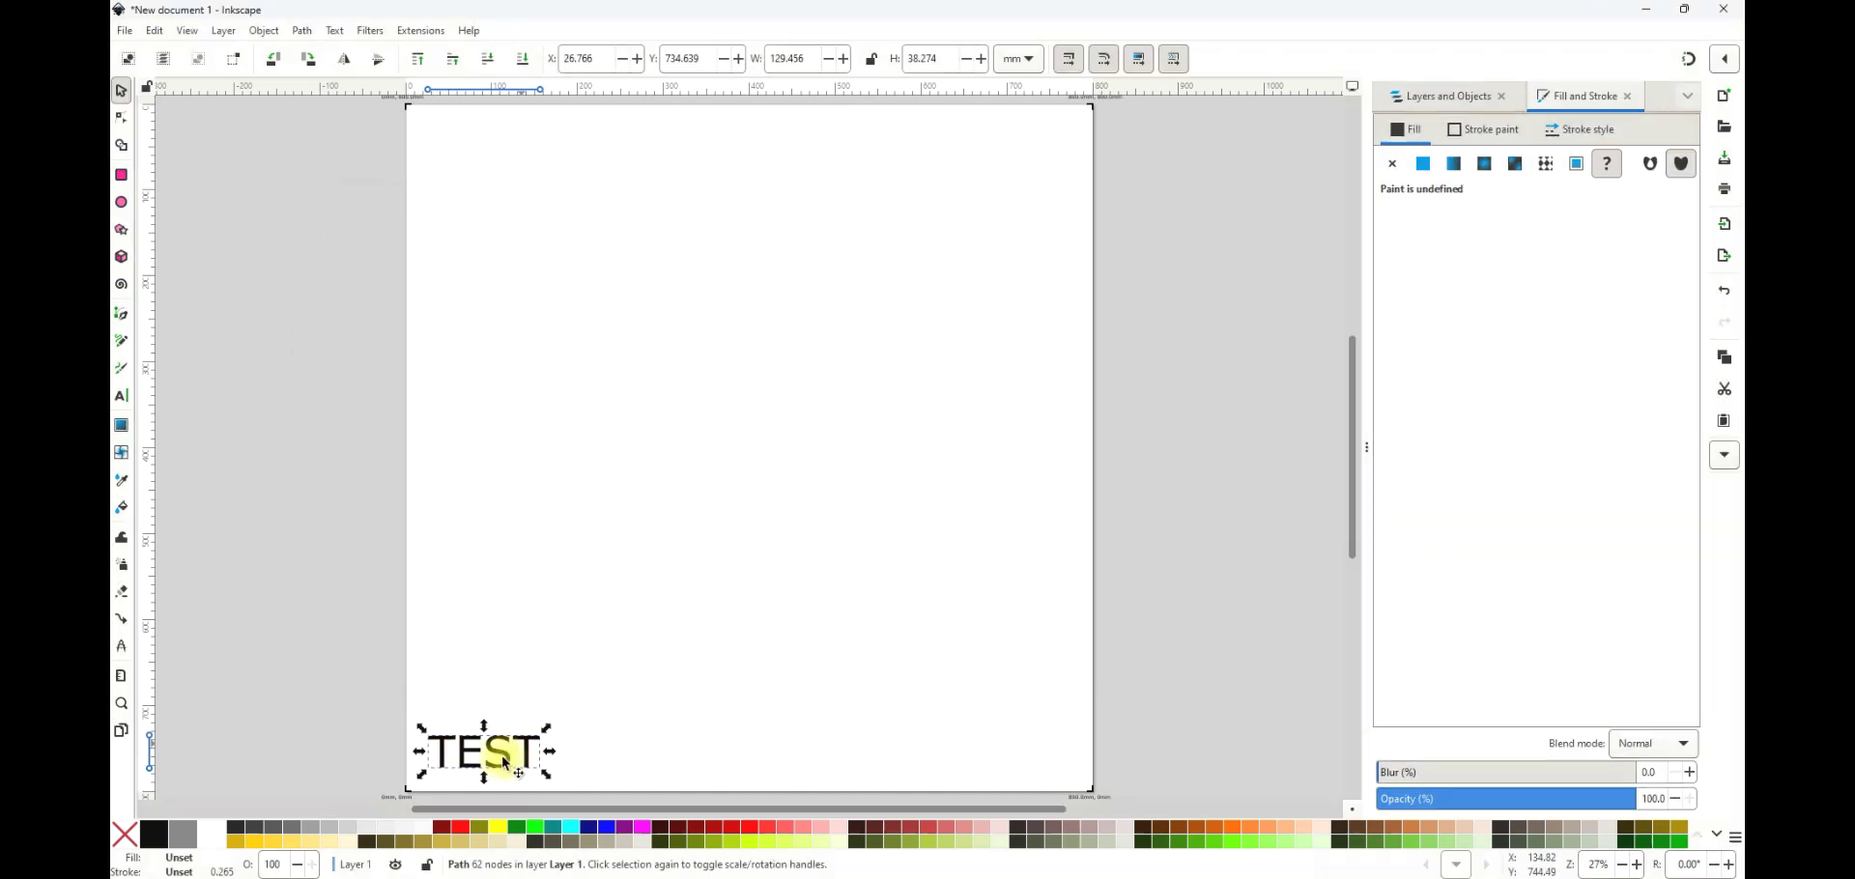
scroll(493, 773, "down", 3)
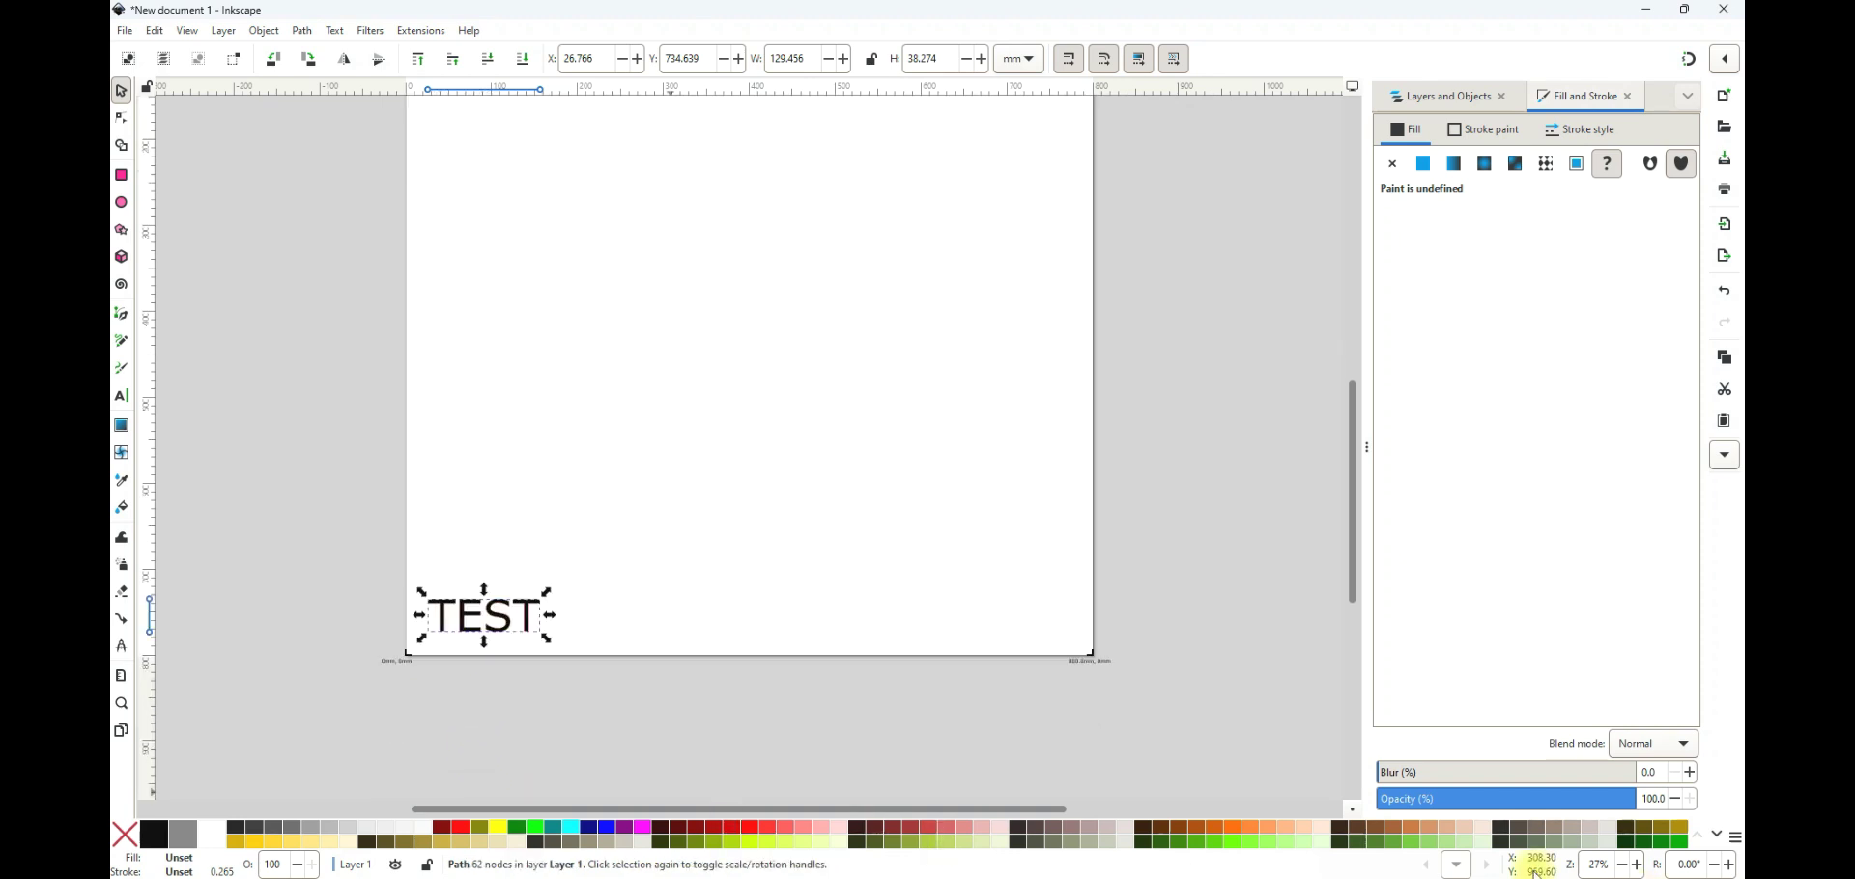
left_click(200, 33)
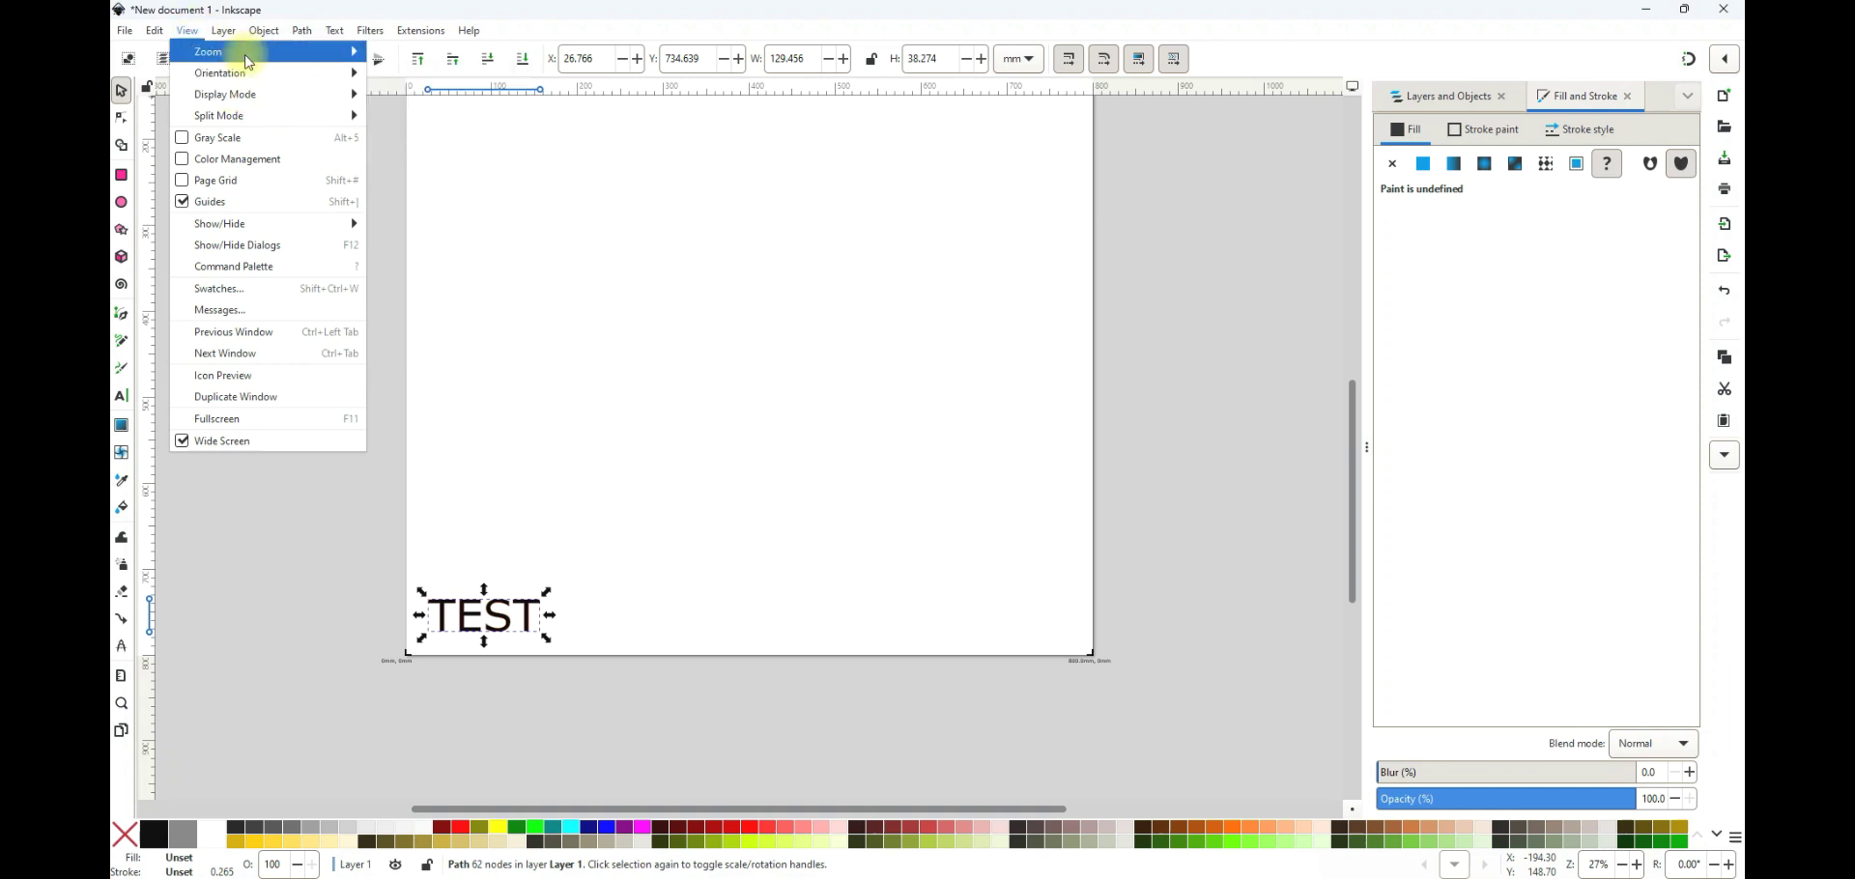
mouse_move(250, 63)
left_click(386, 50)
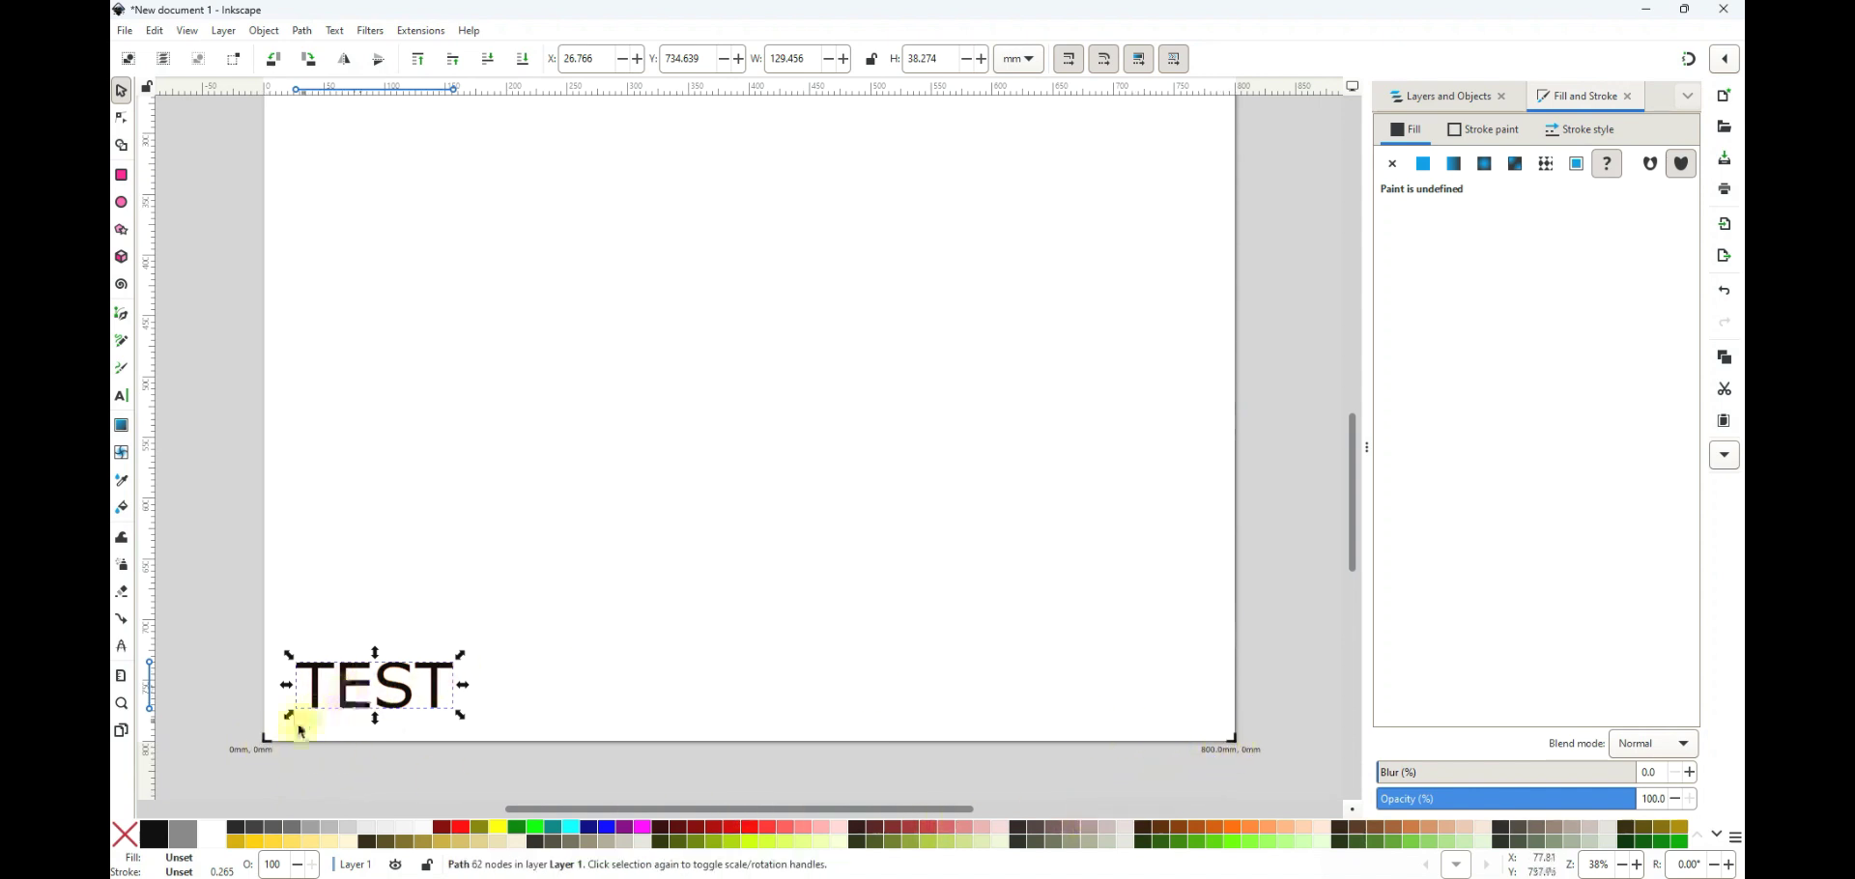
scroll(319, 684, "up", 5)
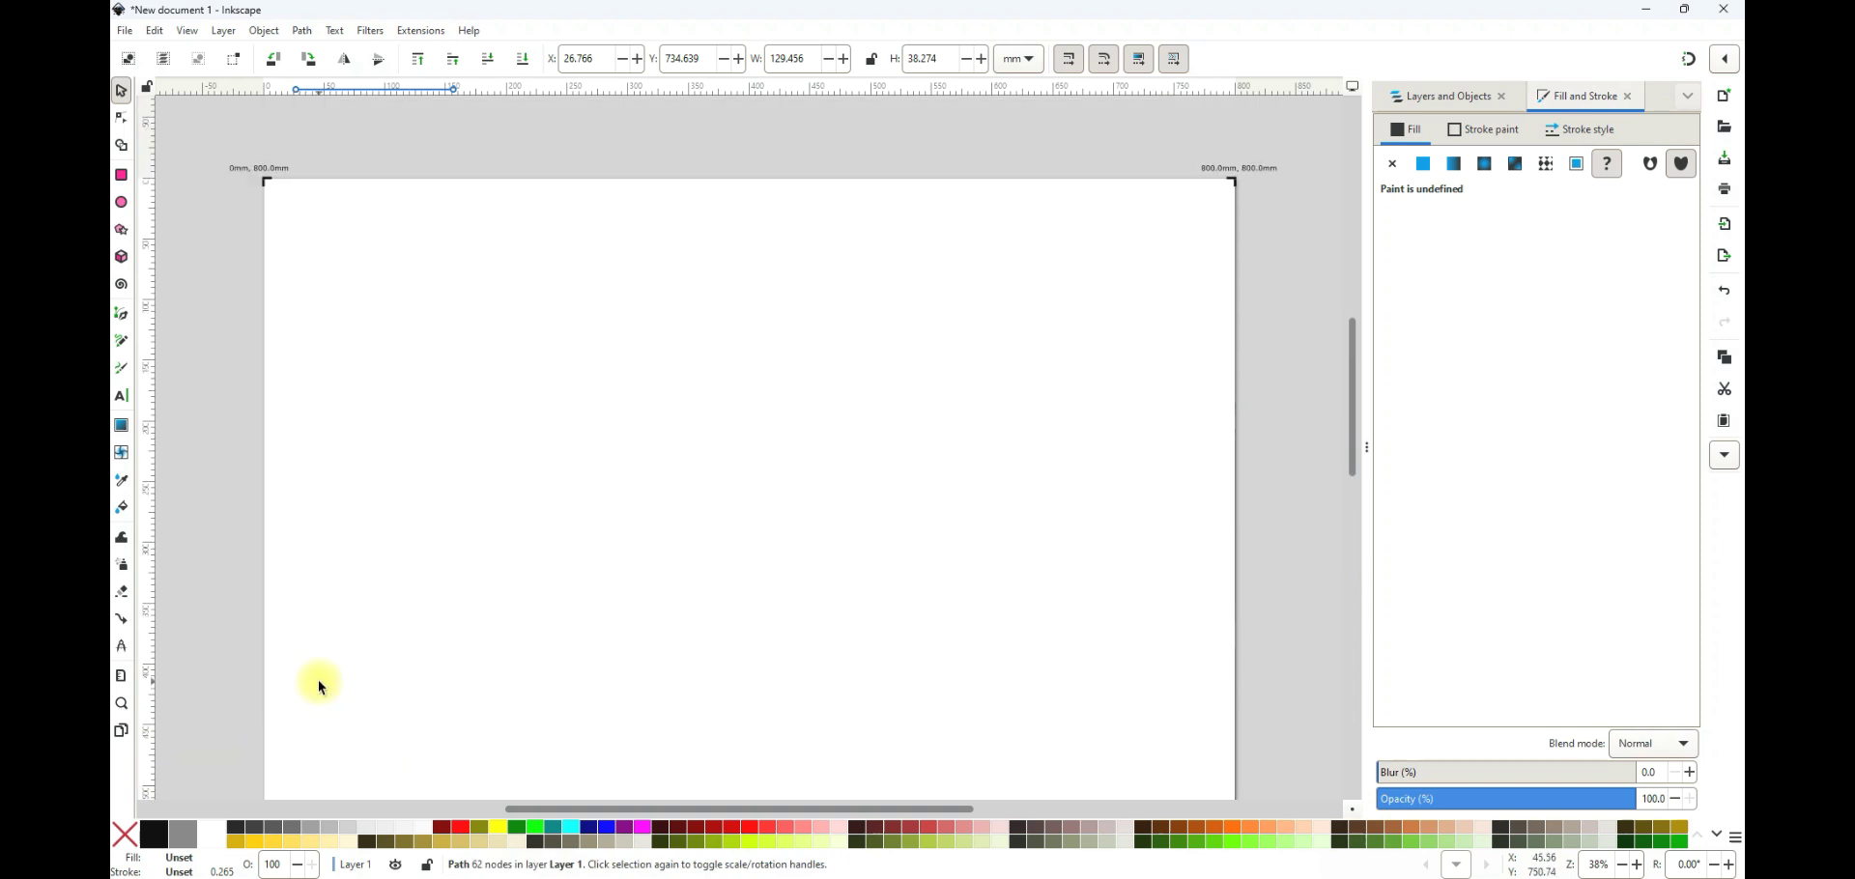
scroll(319, 684, "up", 2)
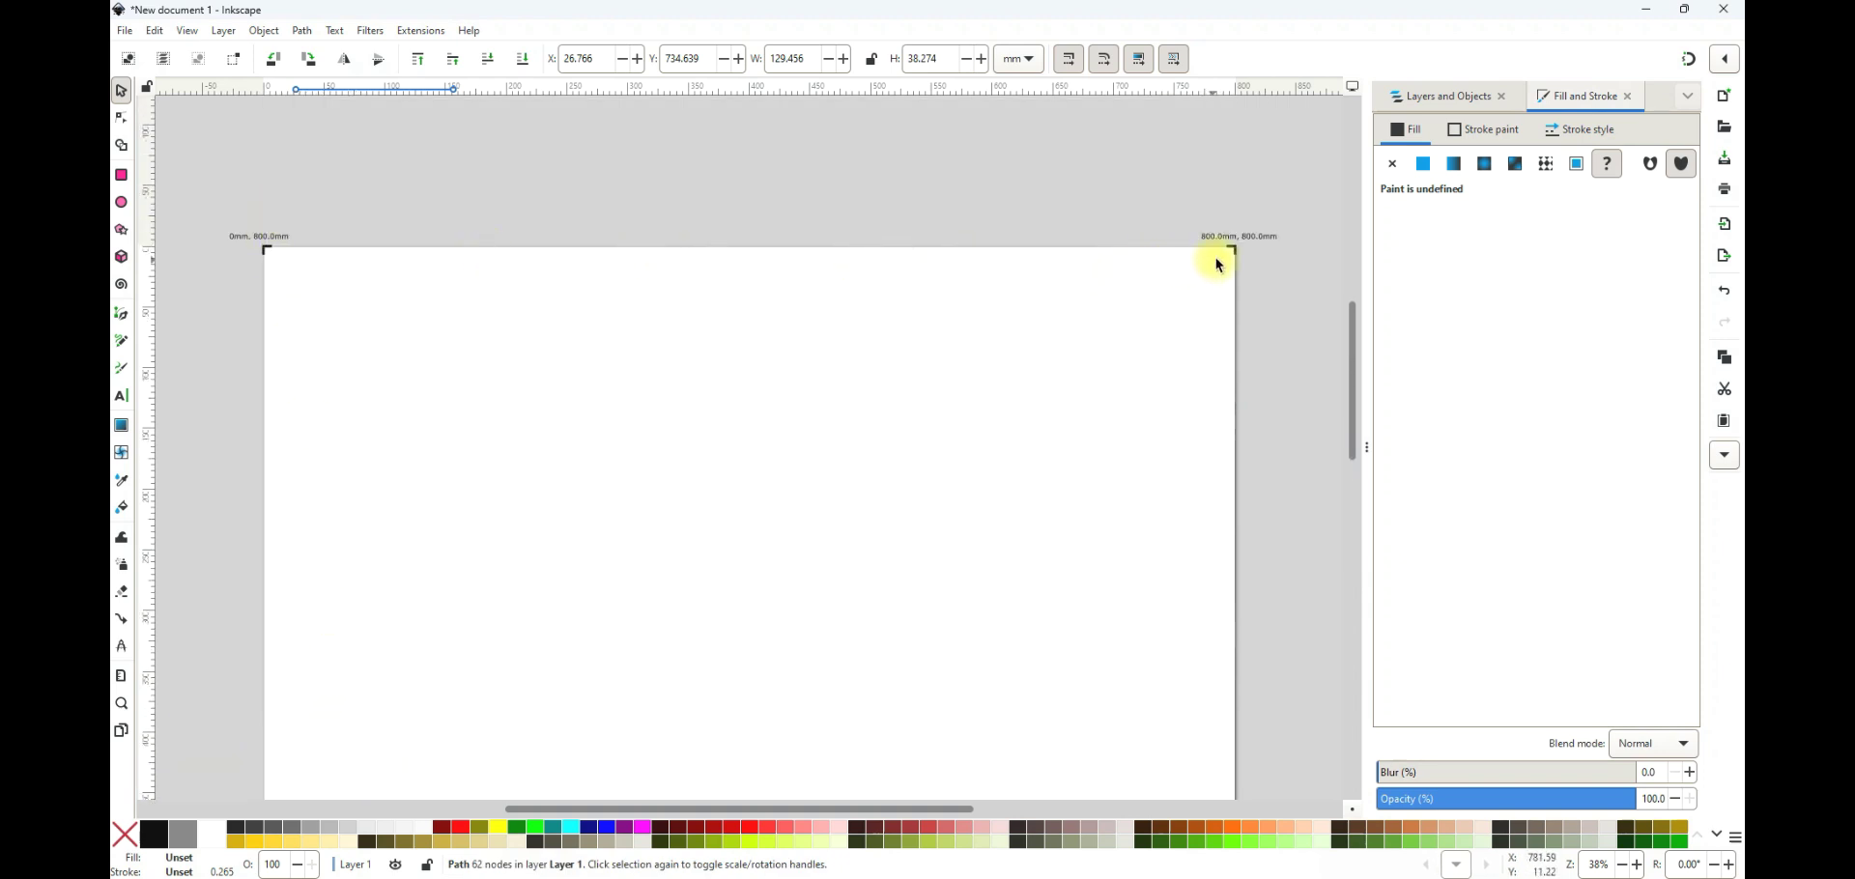
scroll(1105, 377, "down", 12)
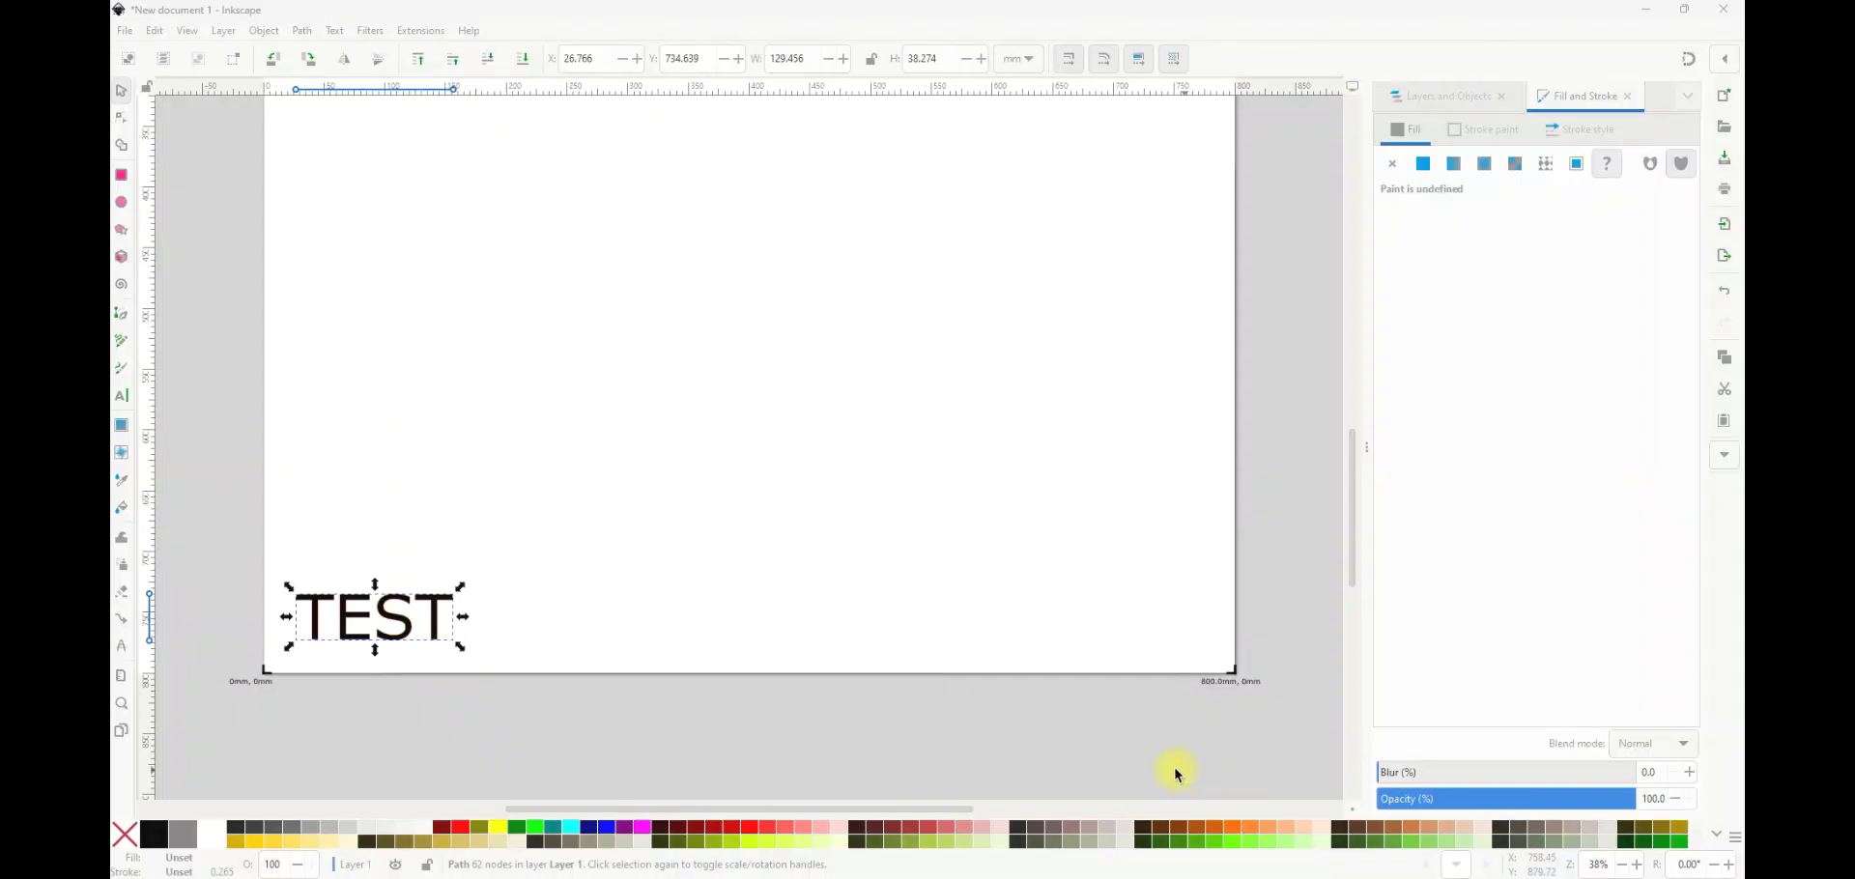
- Check output18.gcode in the G Code folder, then open a new Chrome tab
mouse_move(913, 855)
left_click(923, 802)
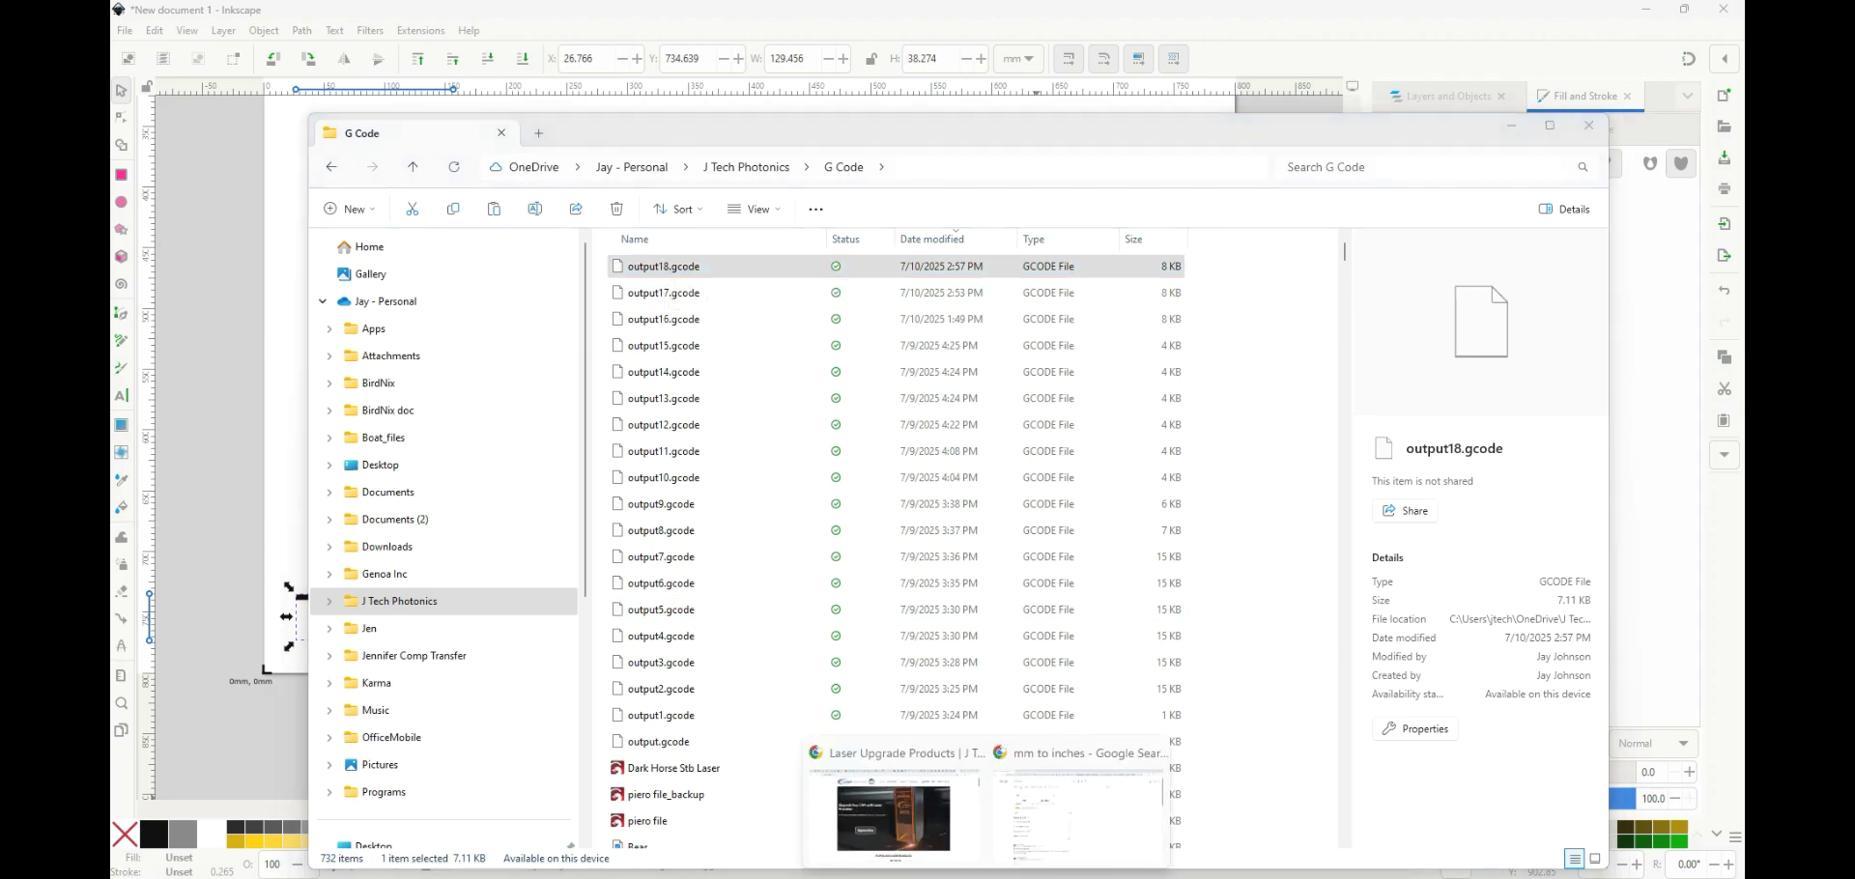
left_click(907, 844)
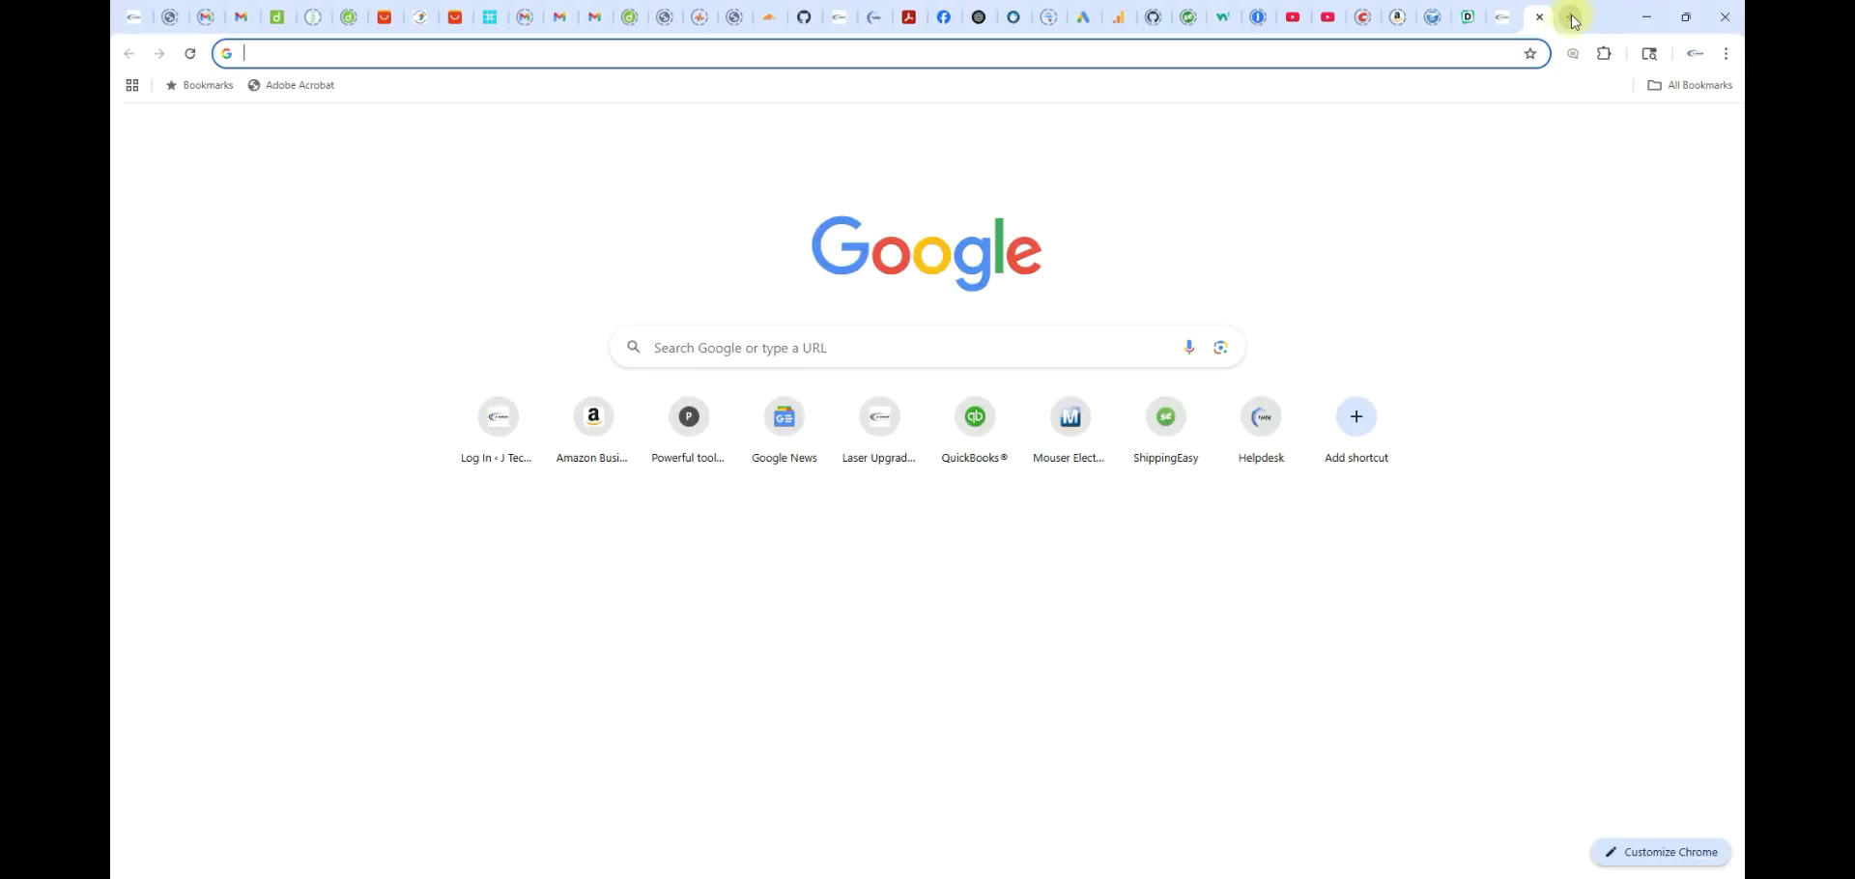
left_click(1570, 17)
- Open ncviewer.com and drop output18.gcode onto its GCode File editor to plot TEST
type("ncviewer.com")
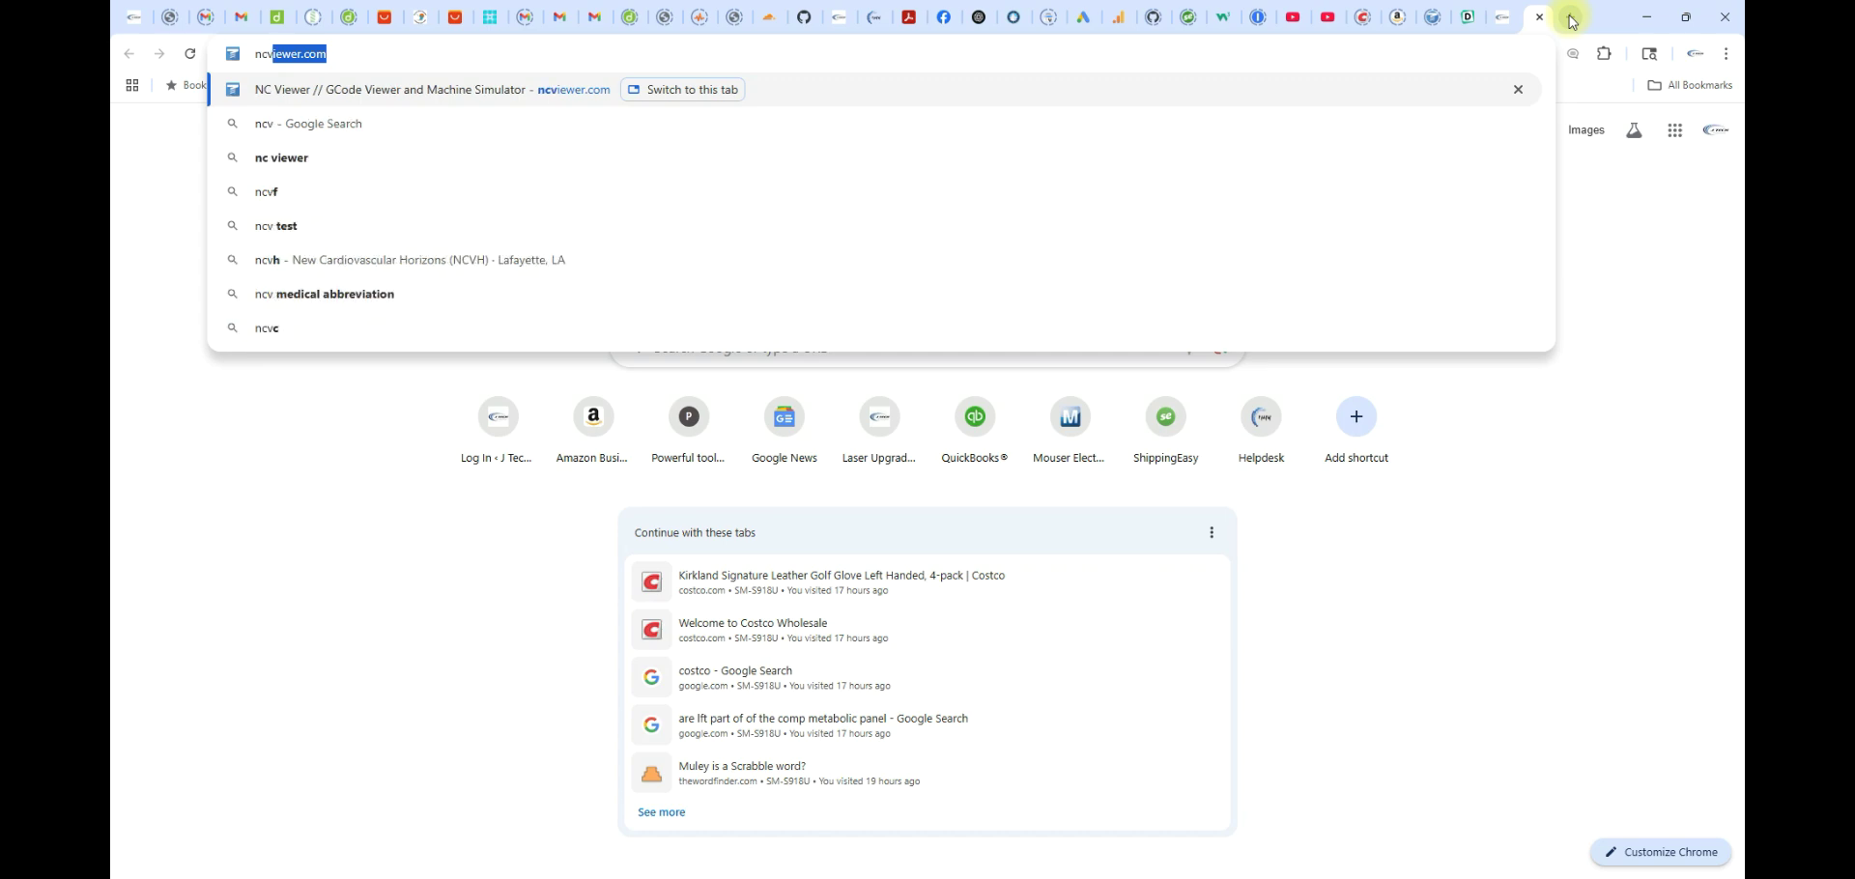
key("Return")
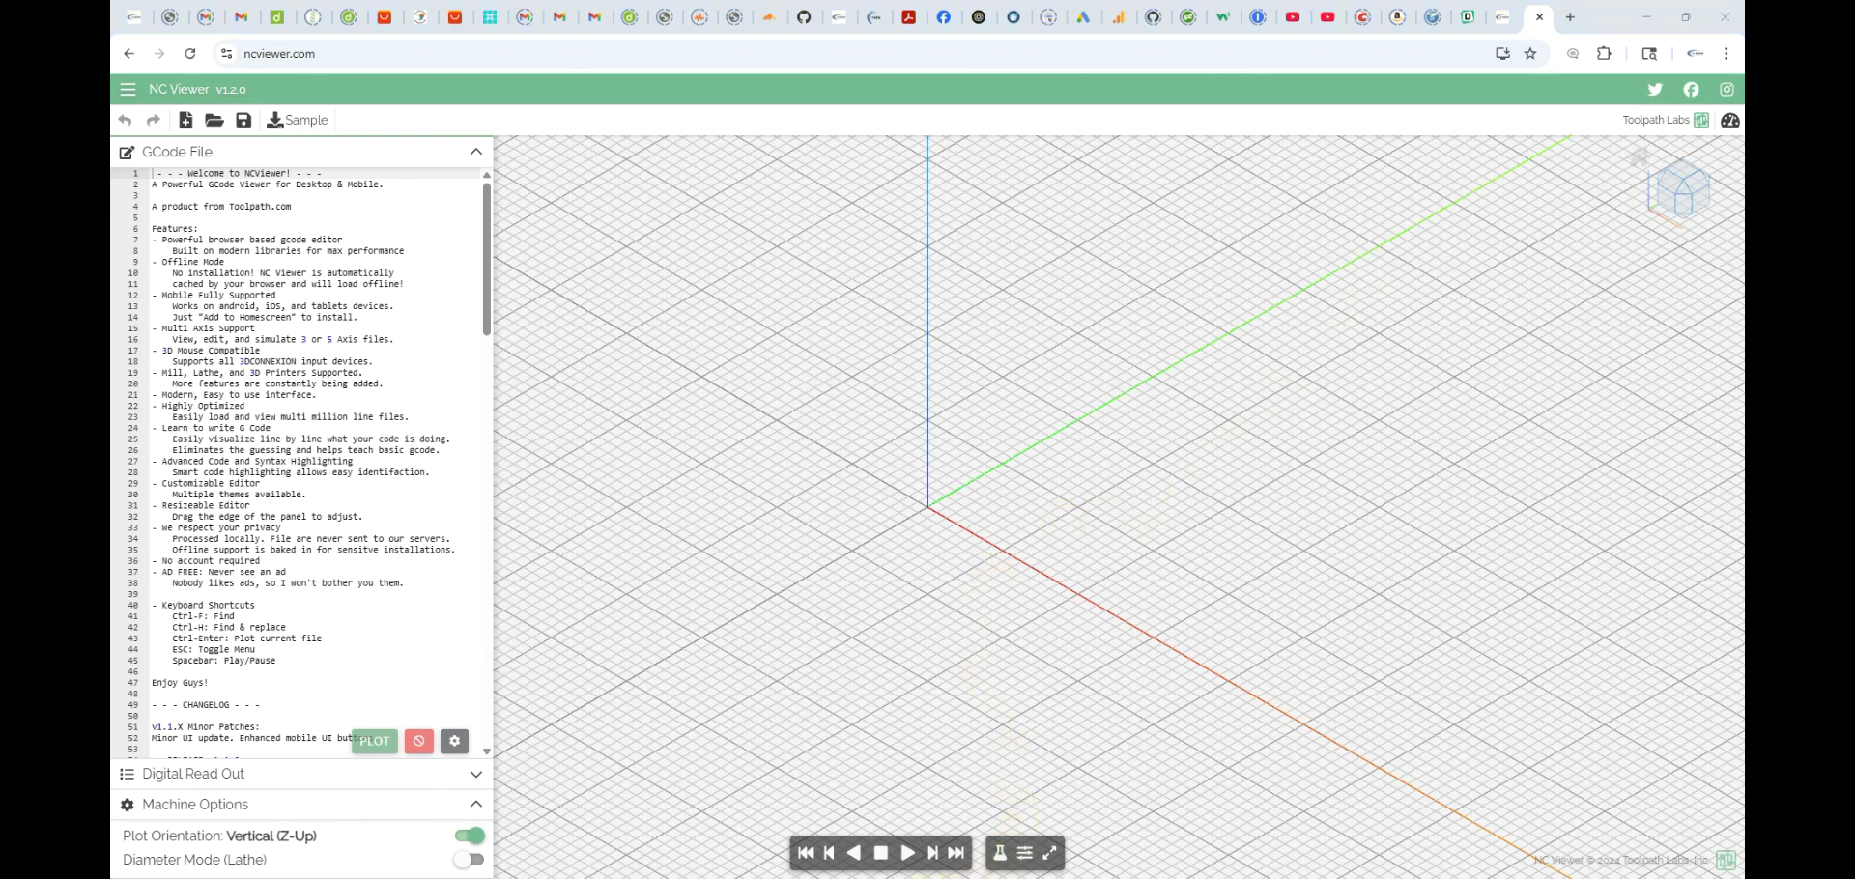
left_click(913, 841)
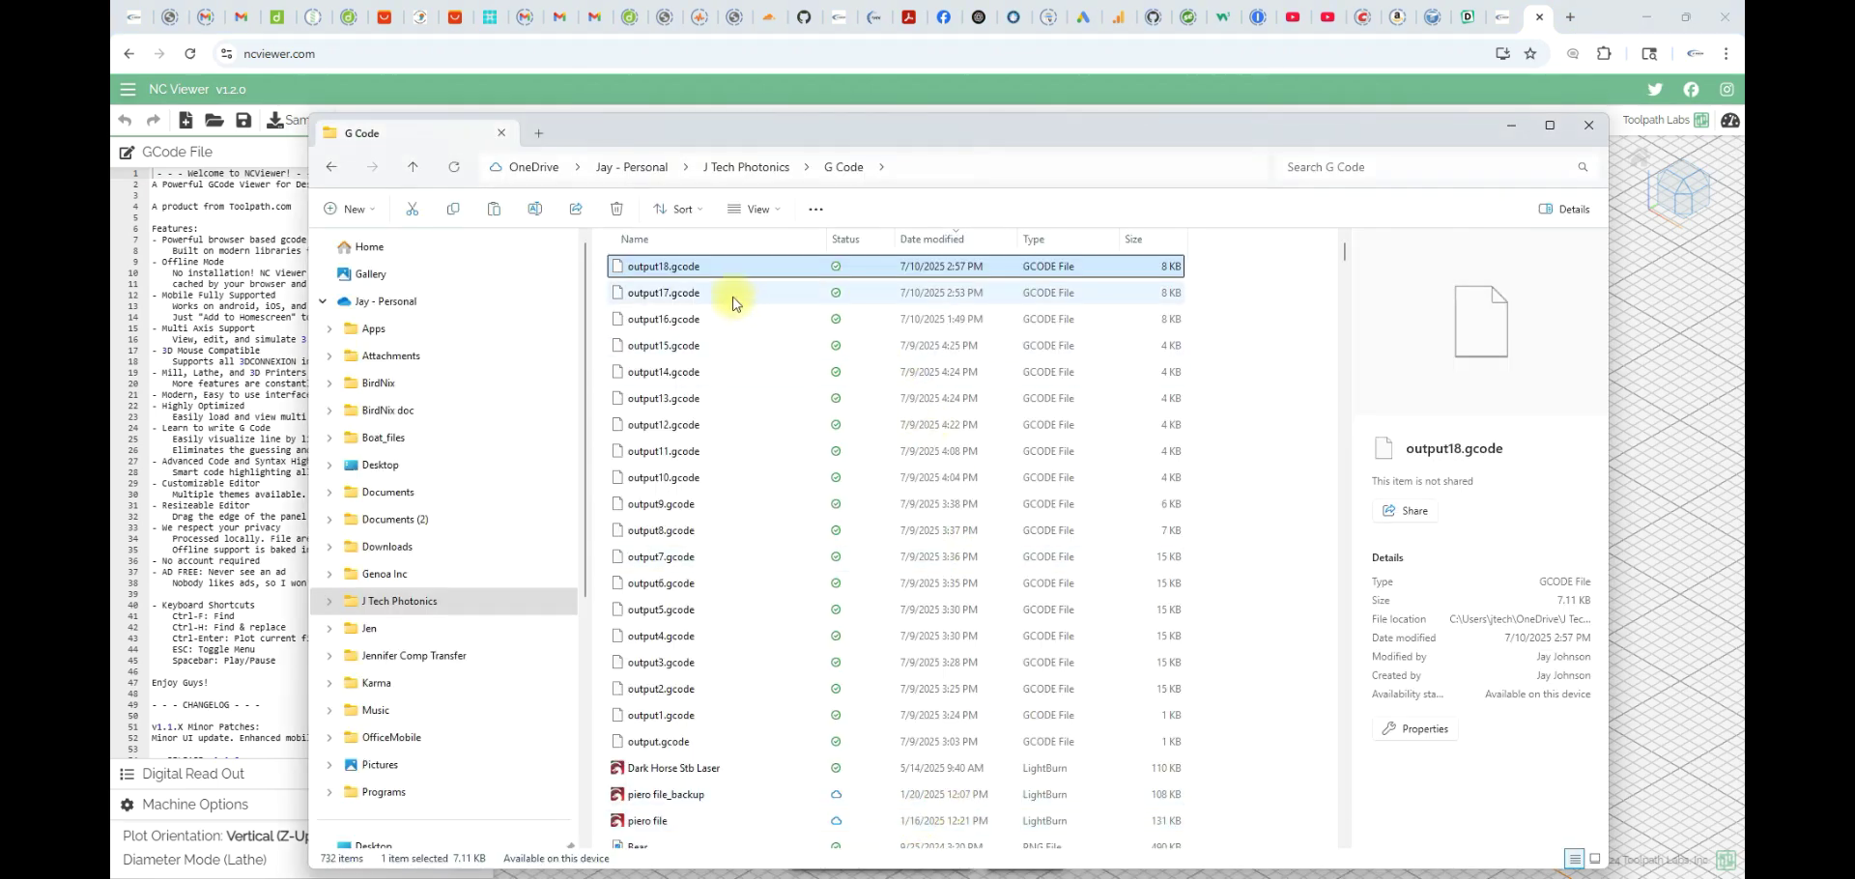
left_click_drag(677, 266, 222, 316)
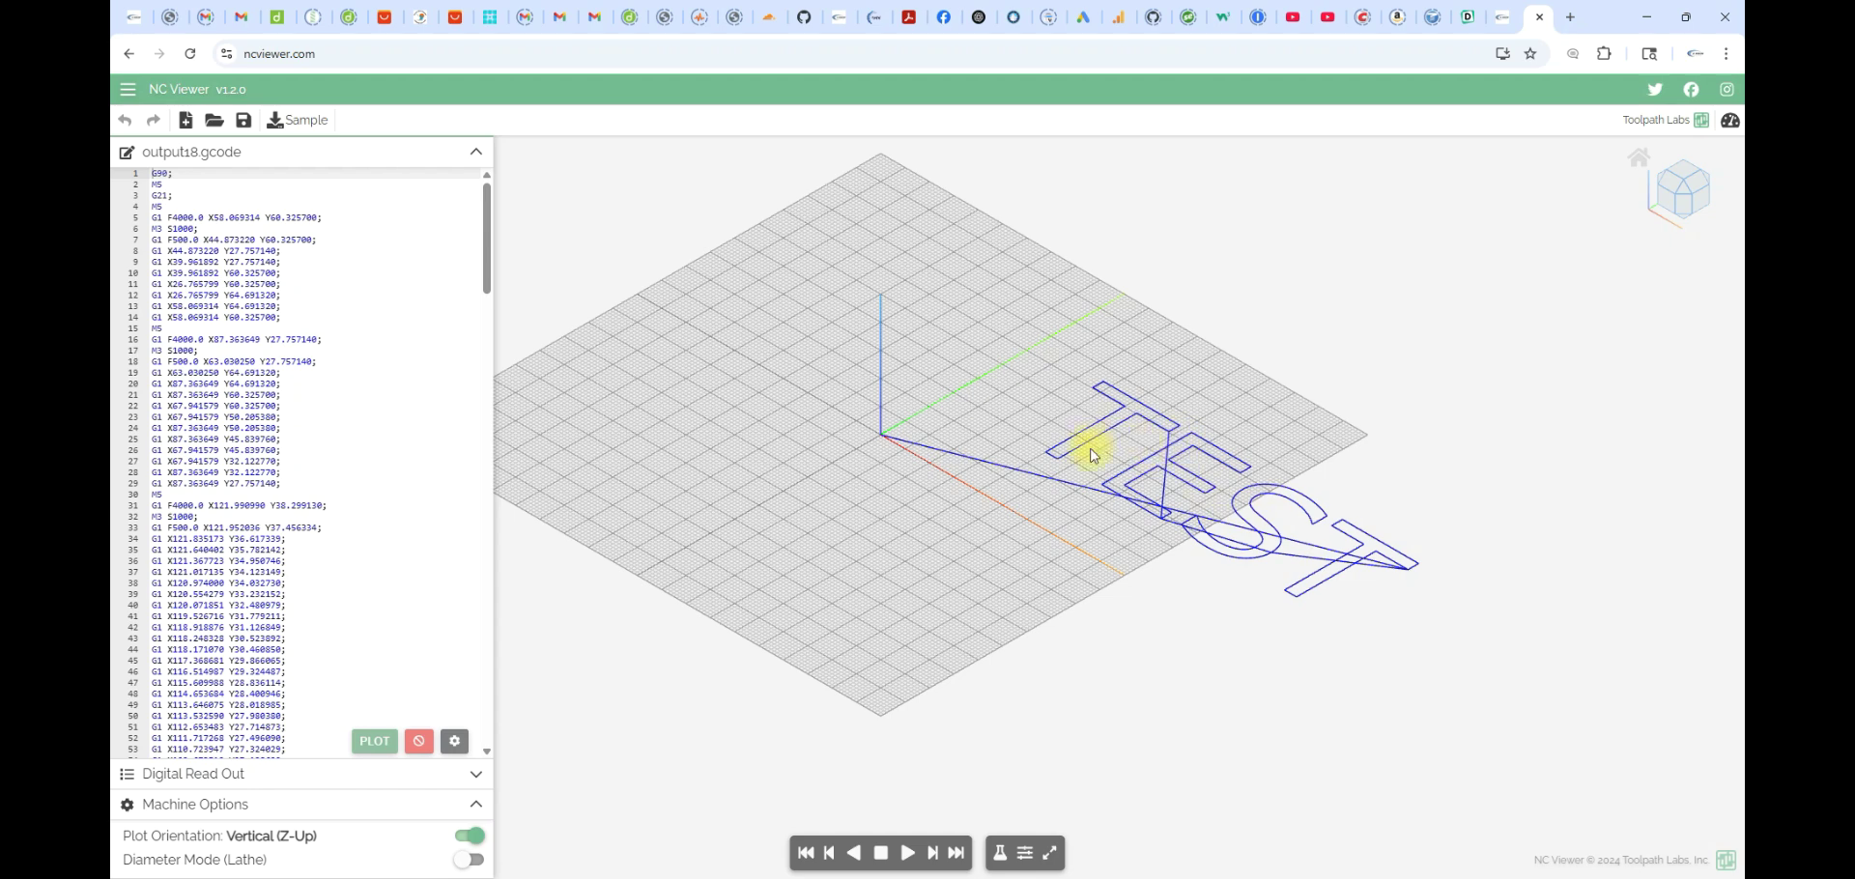
- Play the TEST toolpath simulation in NC Viewer, stop it, then Alt+Tab away
scroll(1145, 447, "up", 1)
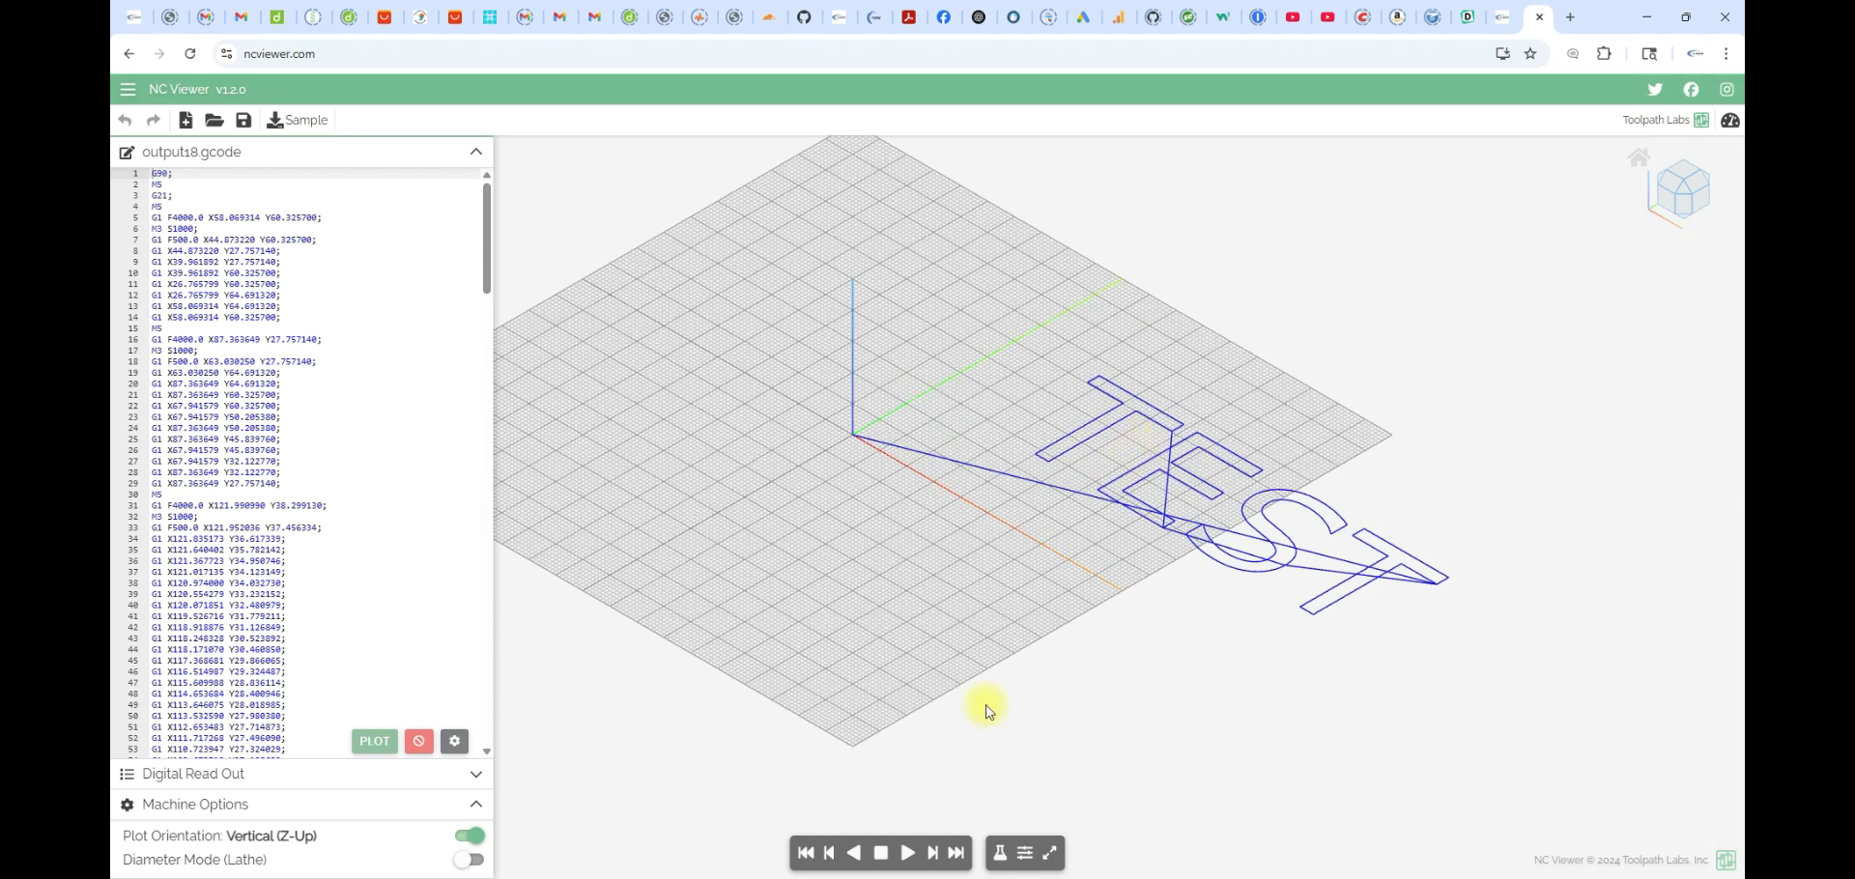
left_click(907, 858)
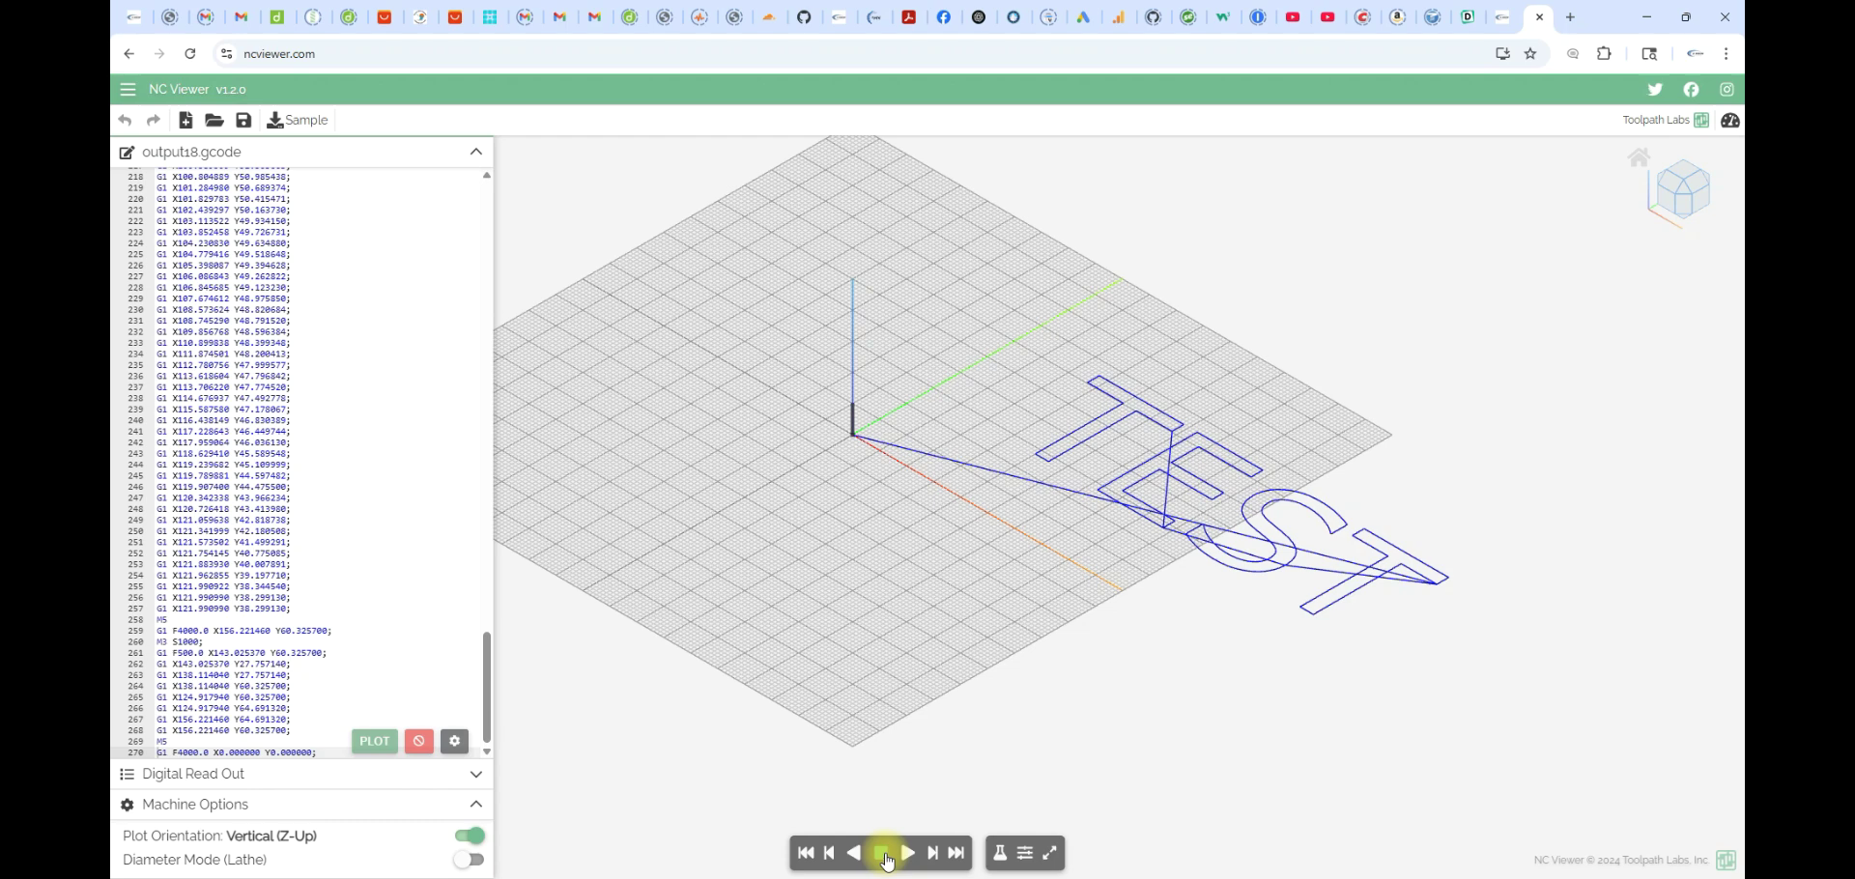
left_click(881, 853)
key("alt+Tab")
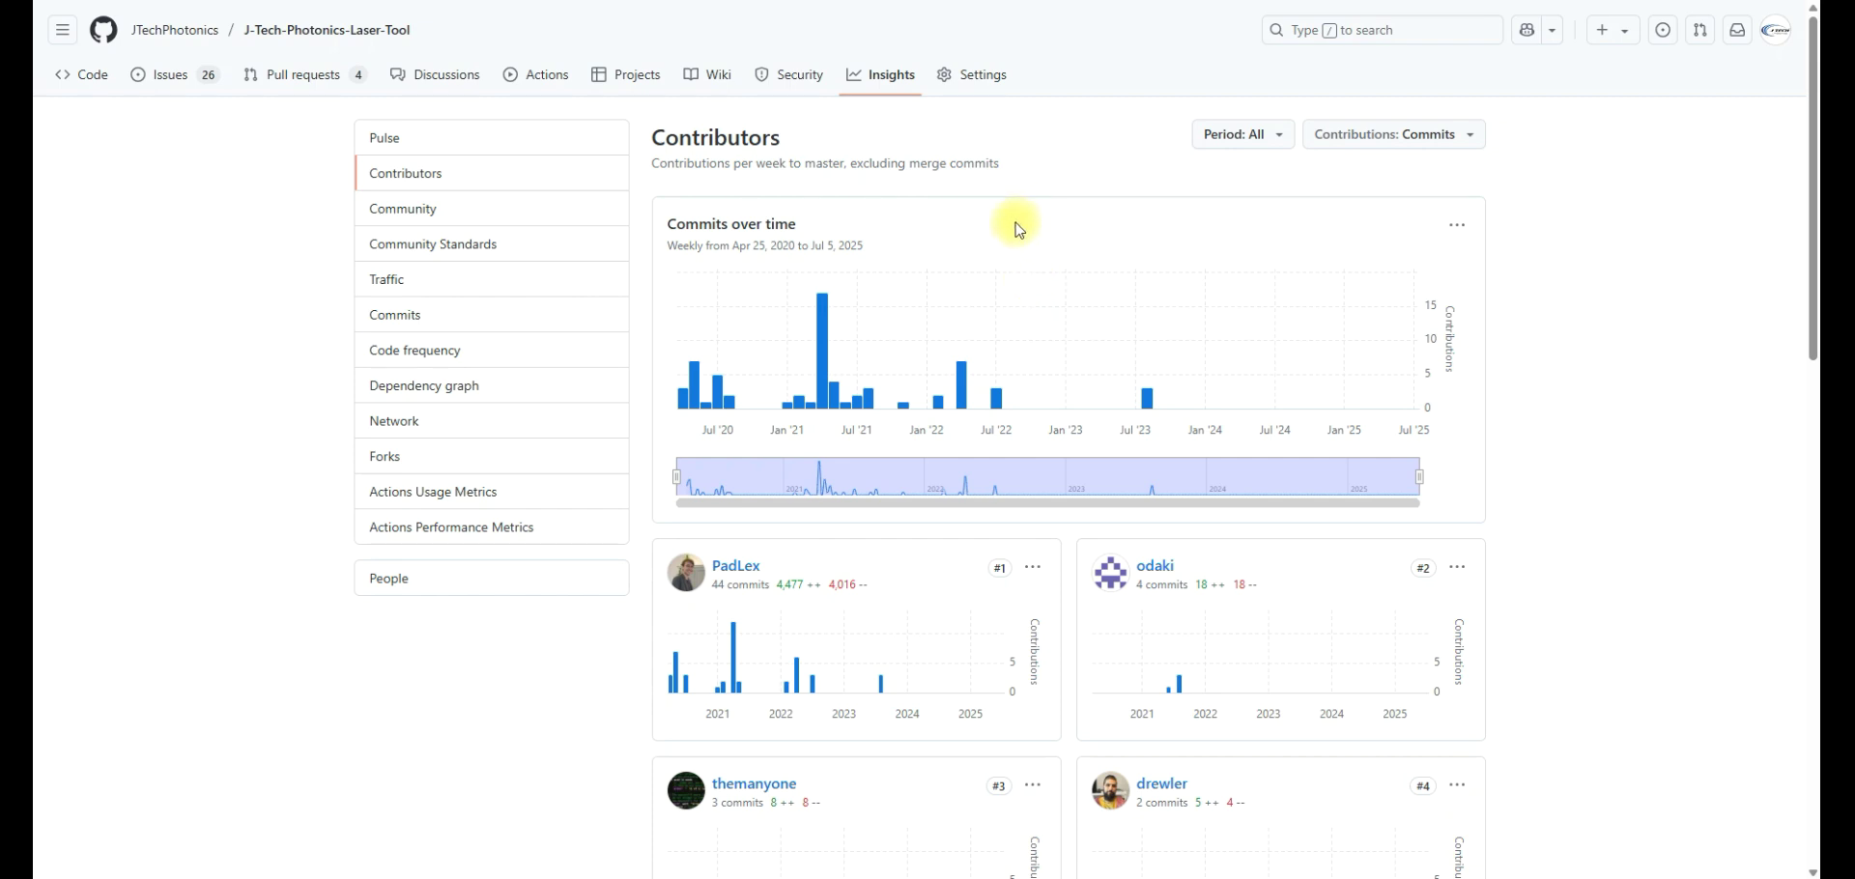
- Scroll through the contributors and commit charts, then return to the J-Tech-Photonics-Laser-Tool repository page
scroll(1026, 232, "down", 3)
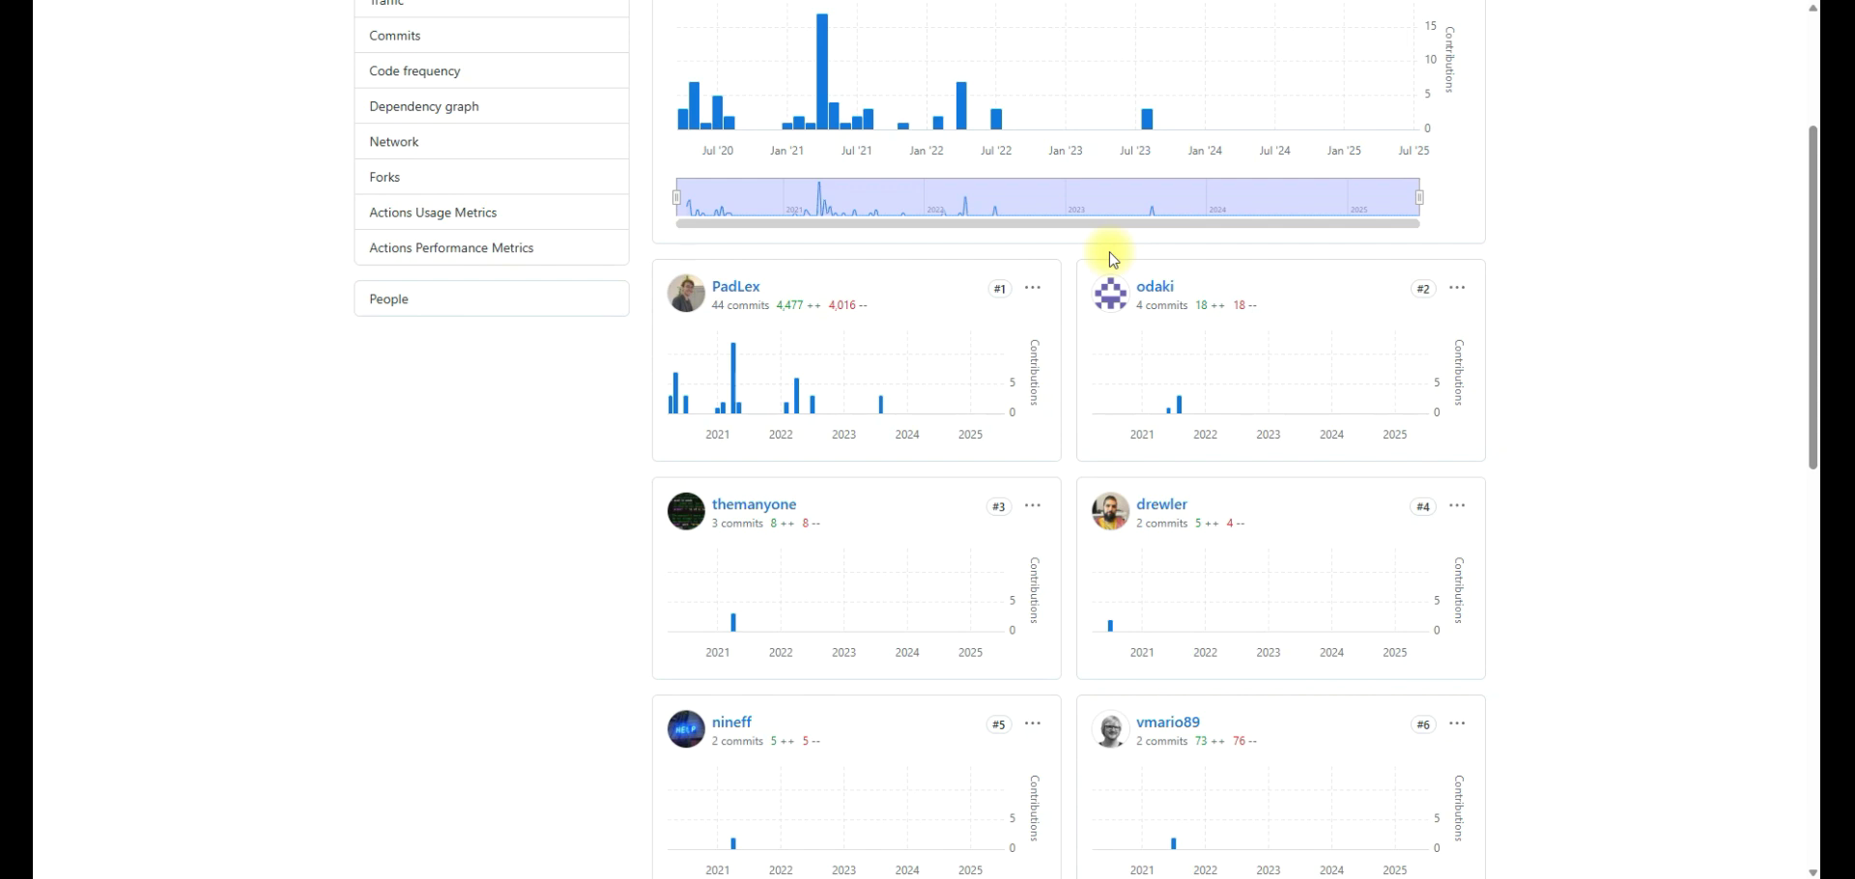
scroll(1113, 259, "down", 1)
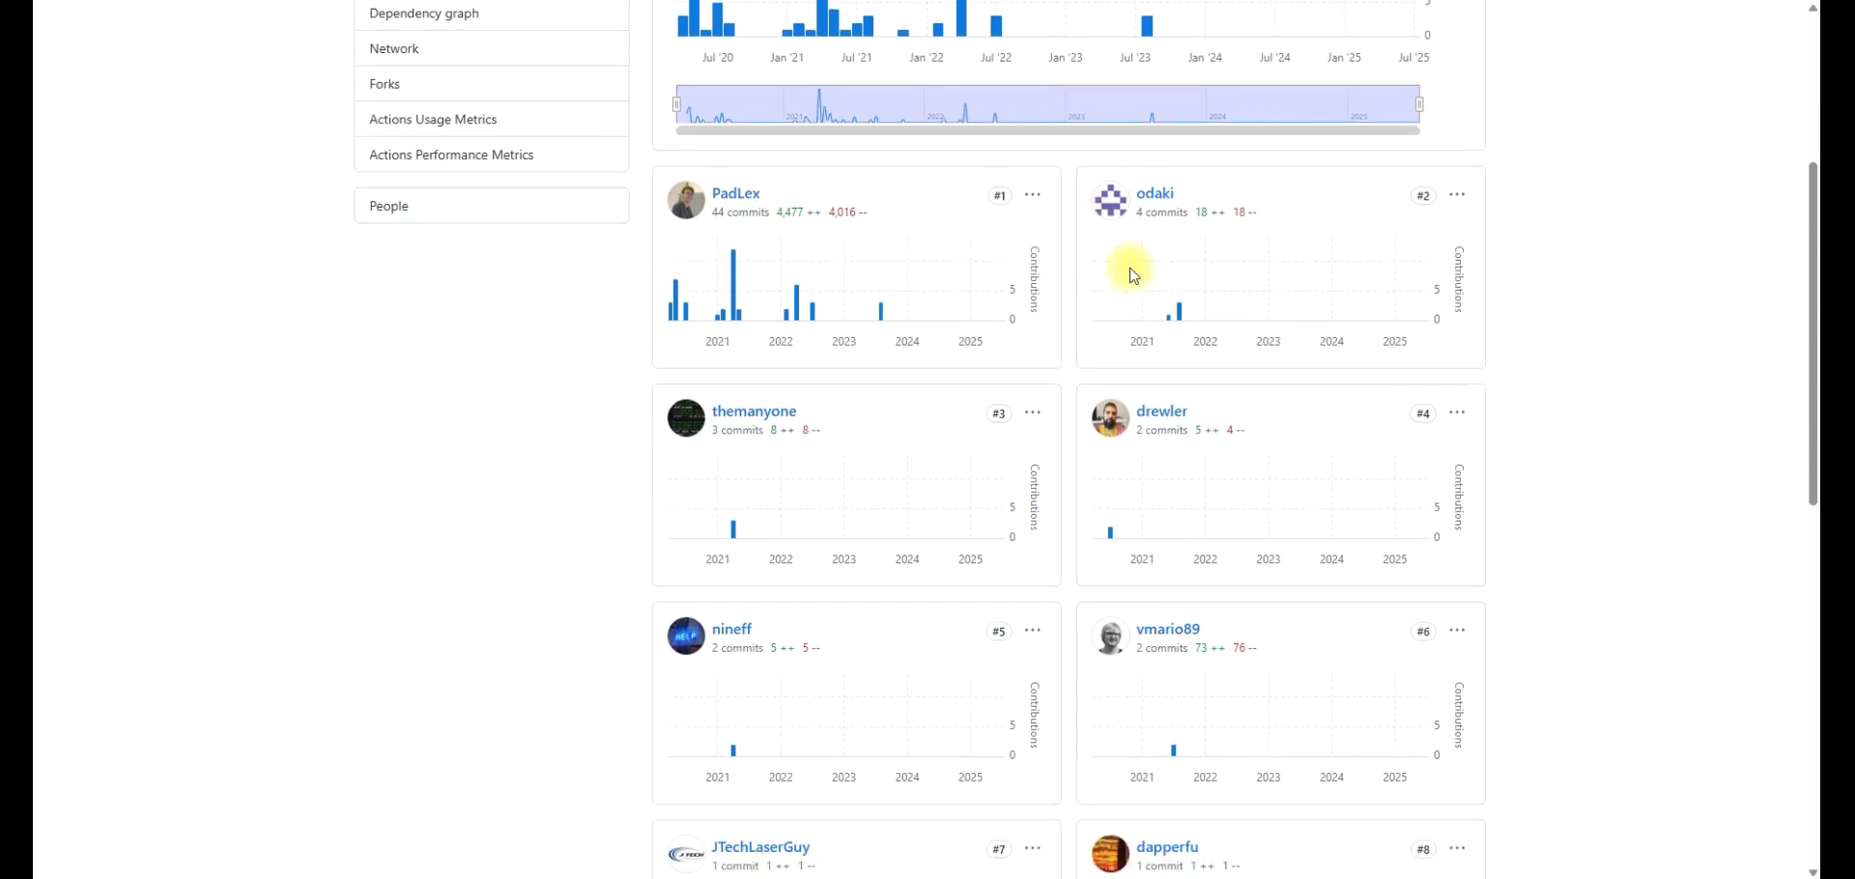
scroll(1135, 275, "down", 6)
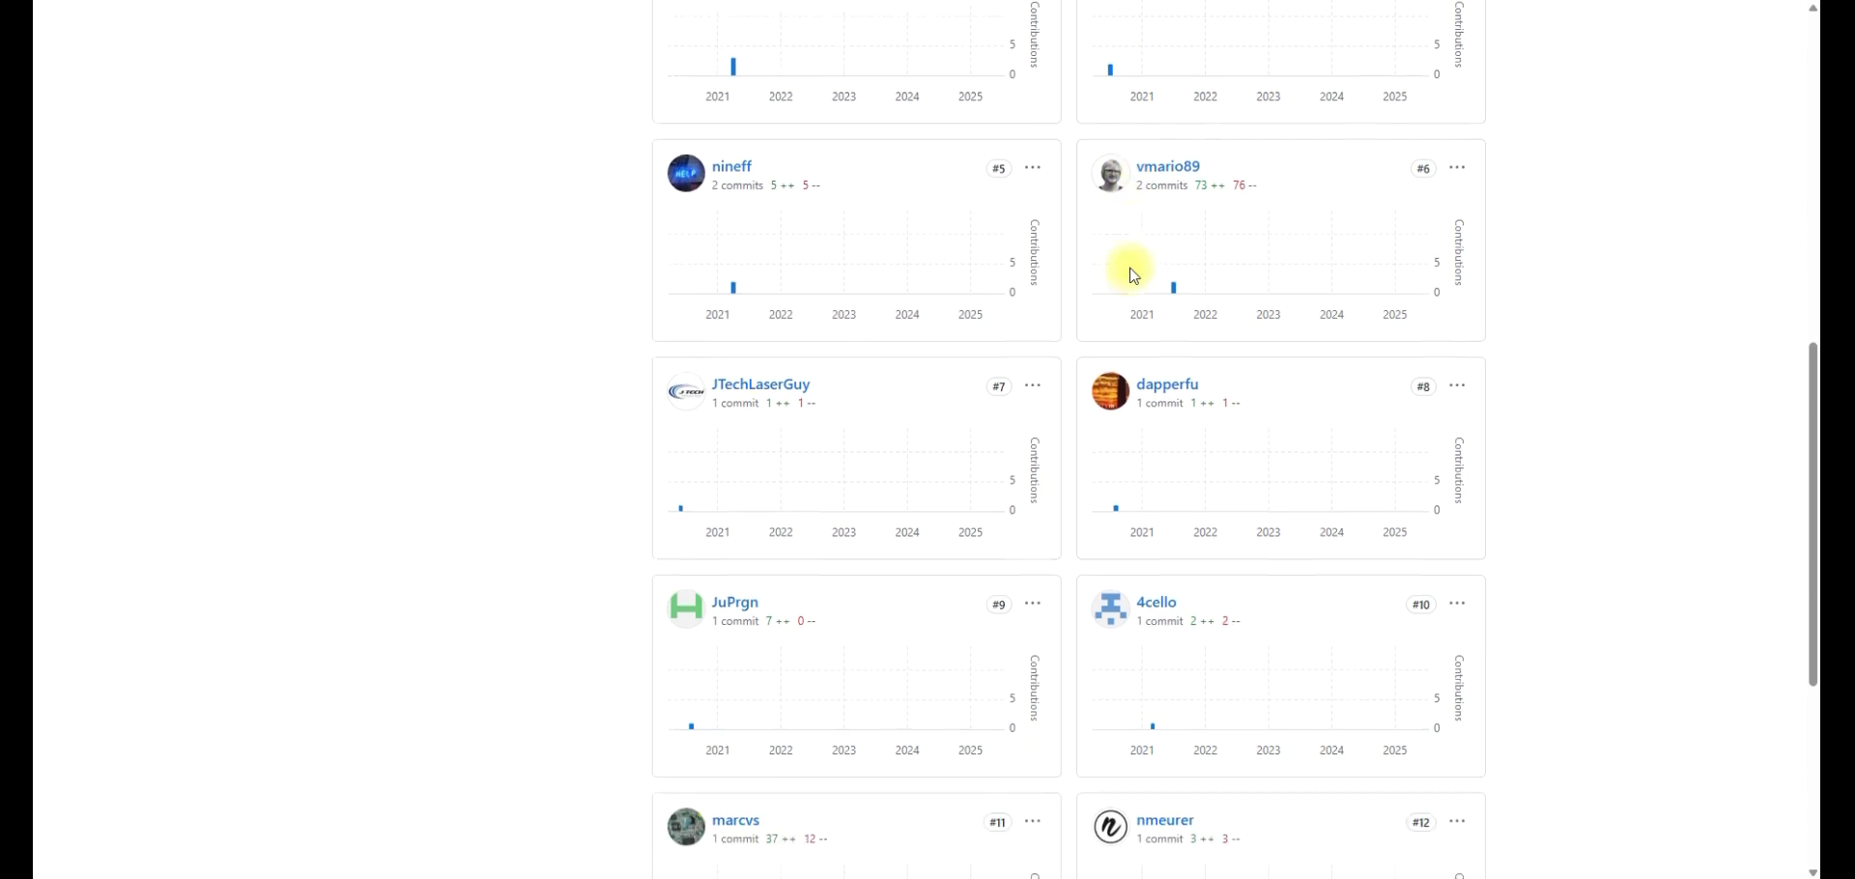
scroll(1135, 275, "down", 3)
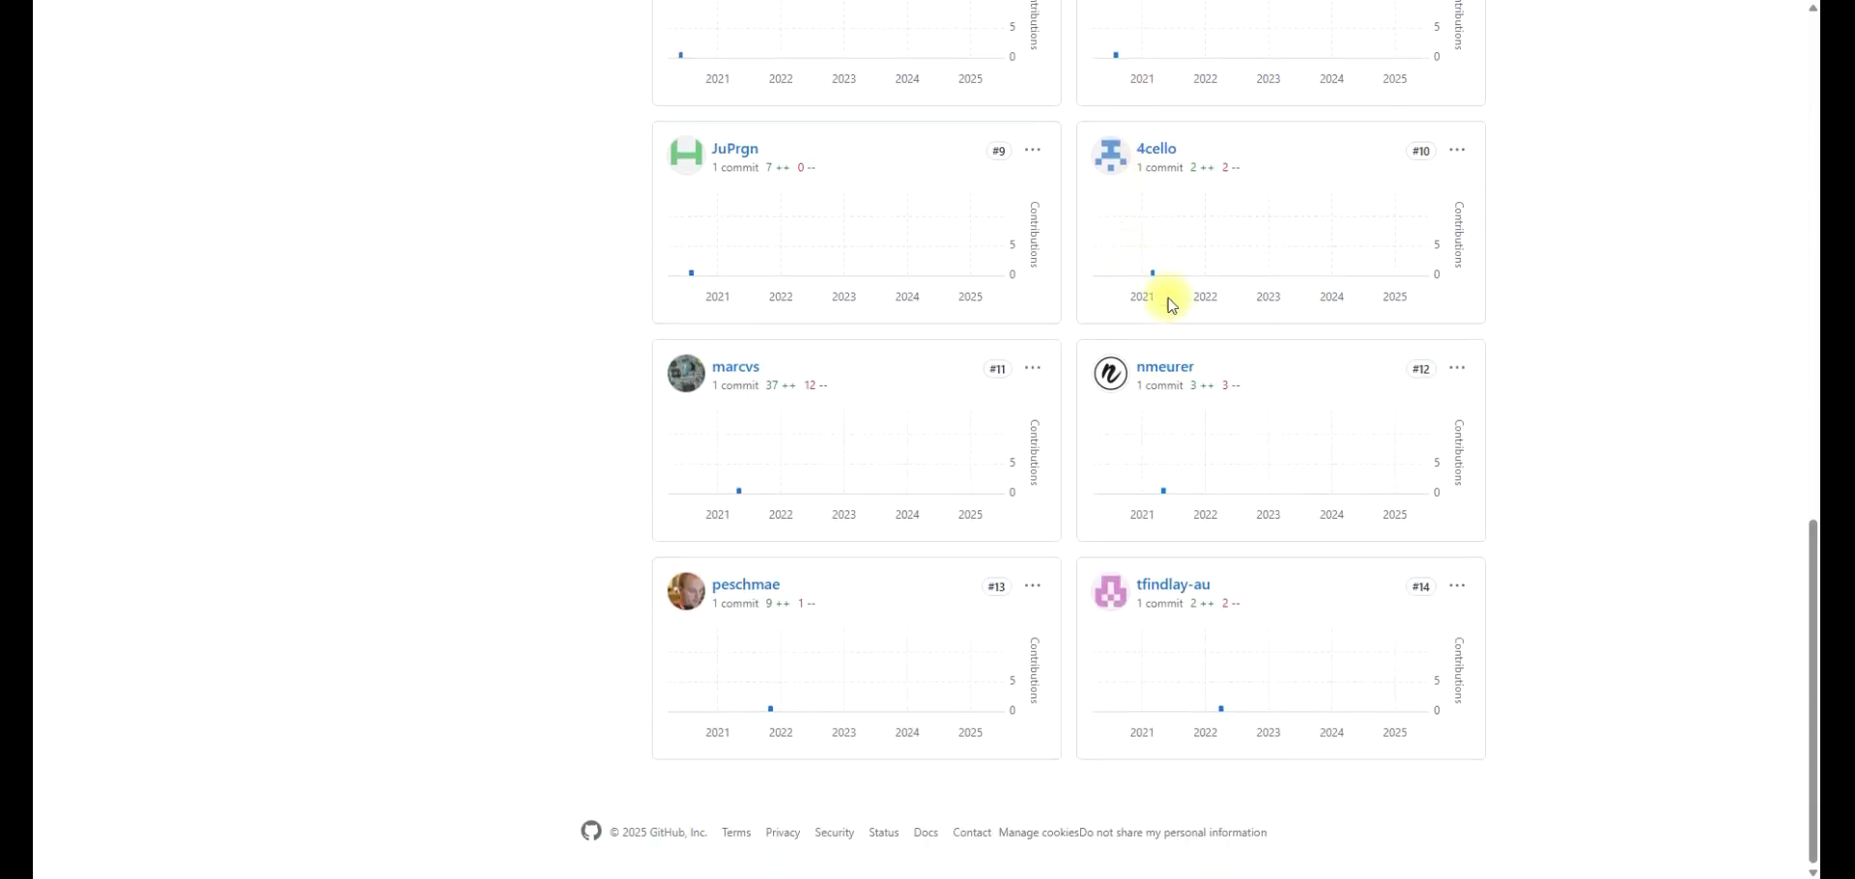
scroll(1160, 362, "up", 8)
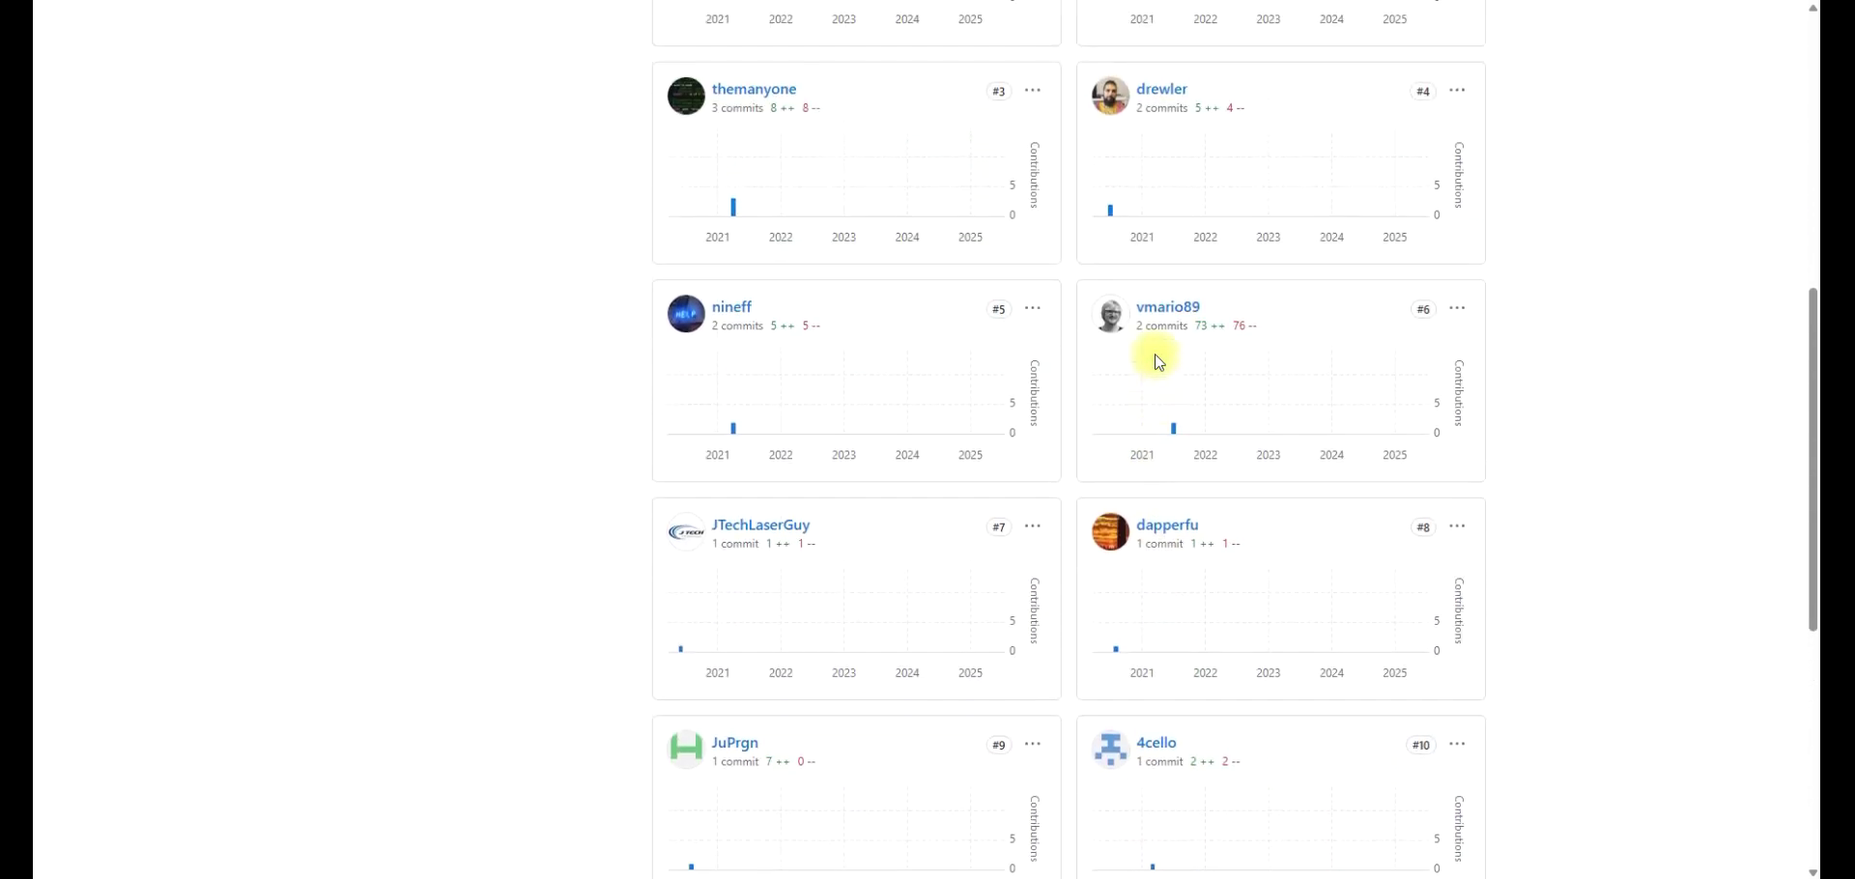
scroll(1159, 362, "up", 4)
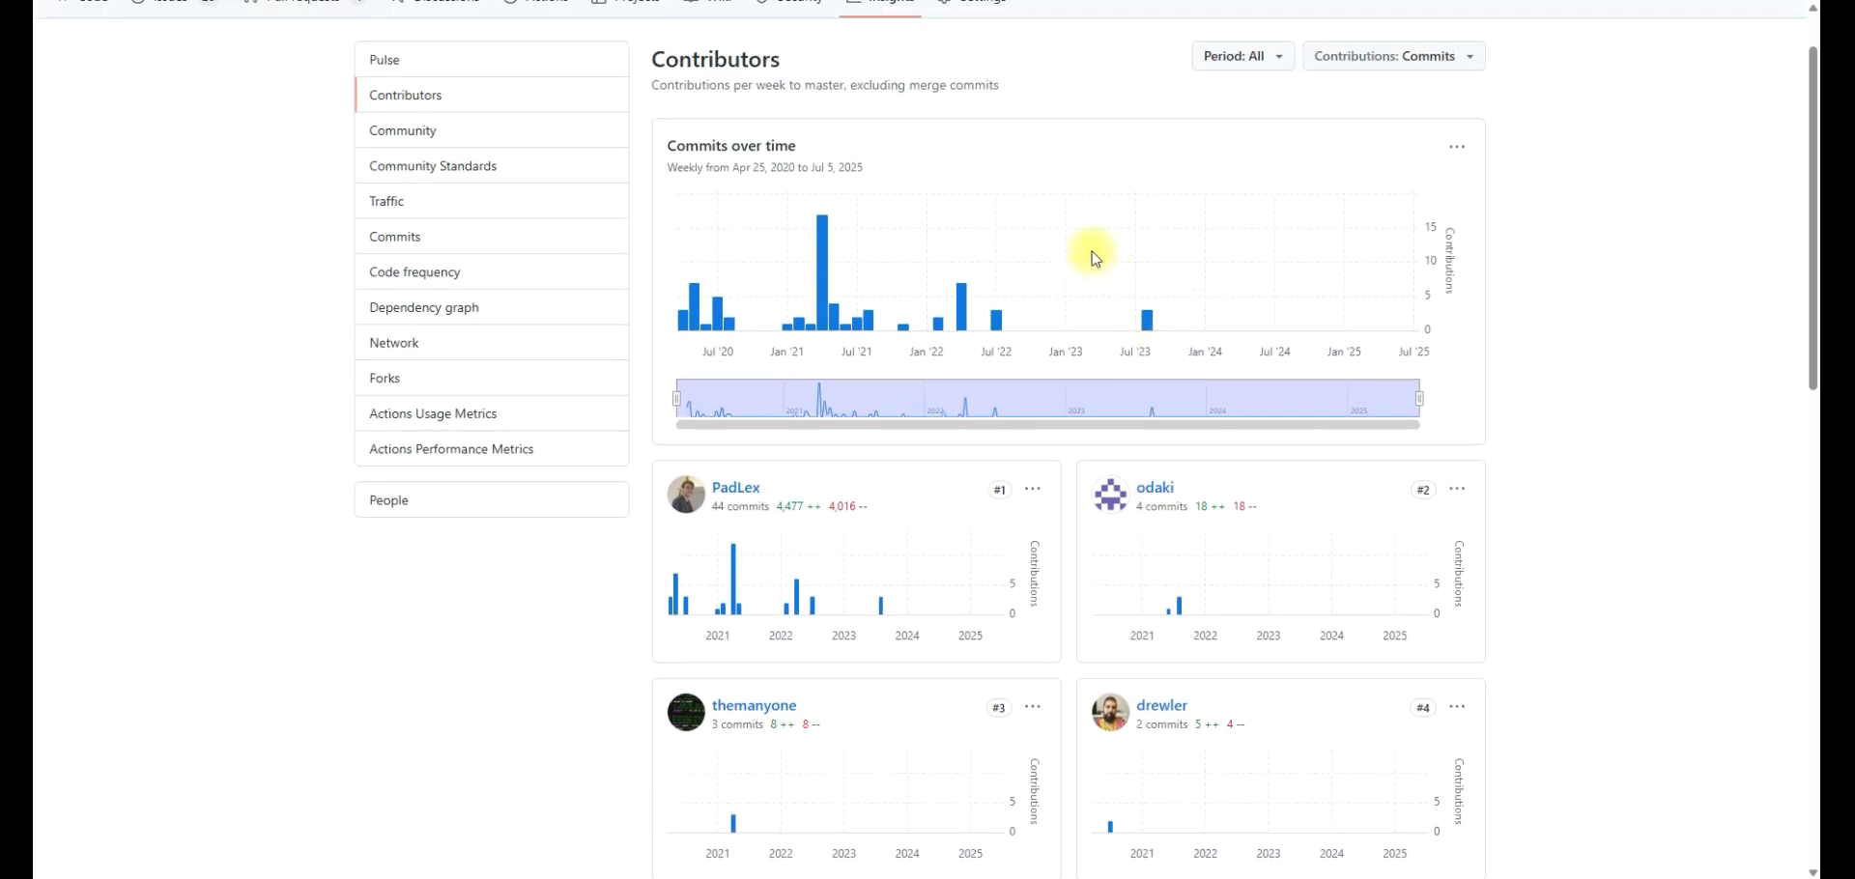
scroll(1043, 260, "up", 1)
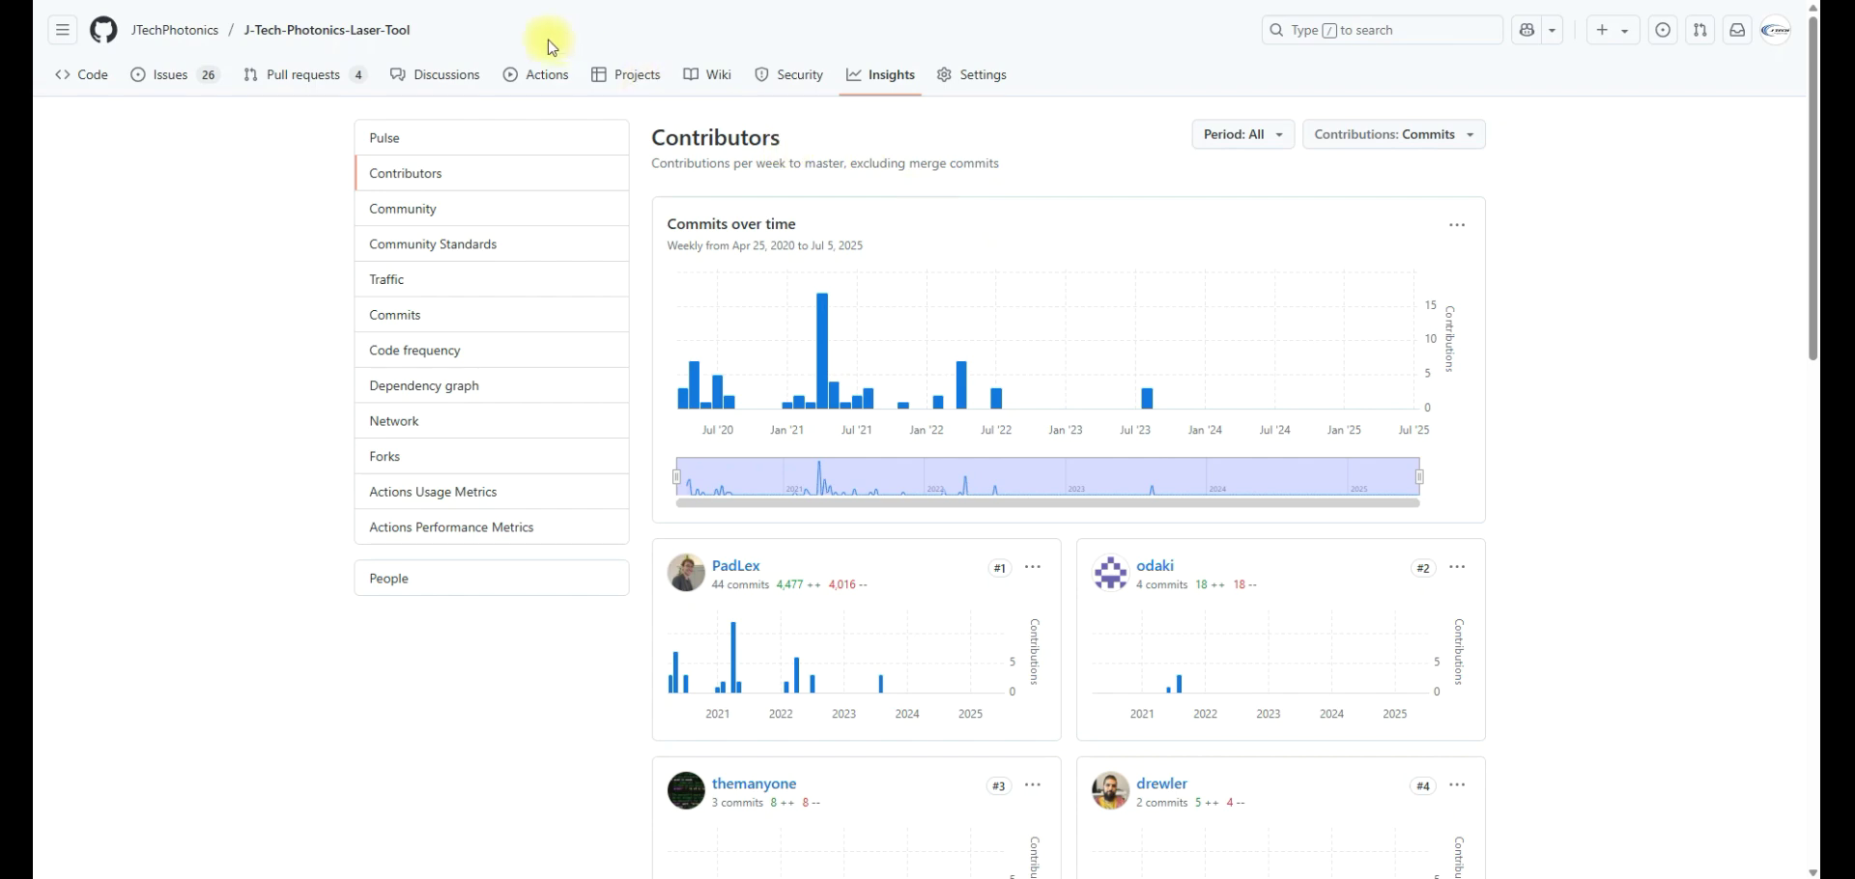
left_click(344, 35)
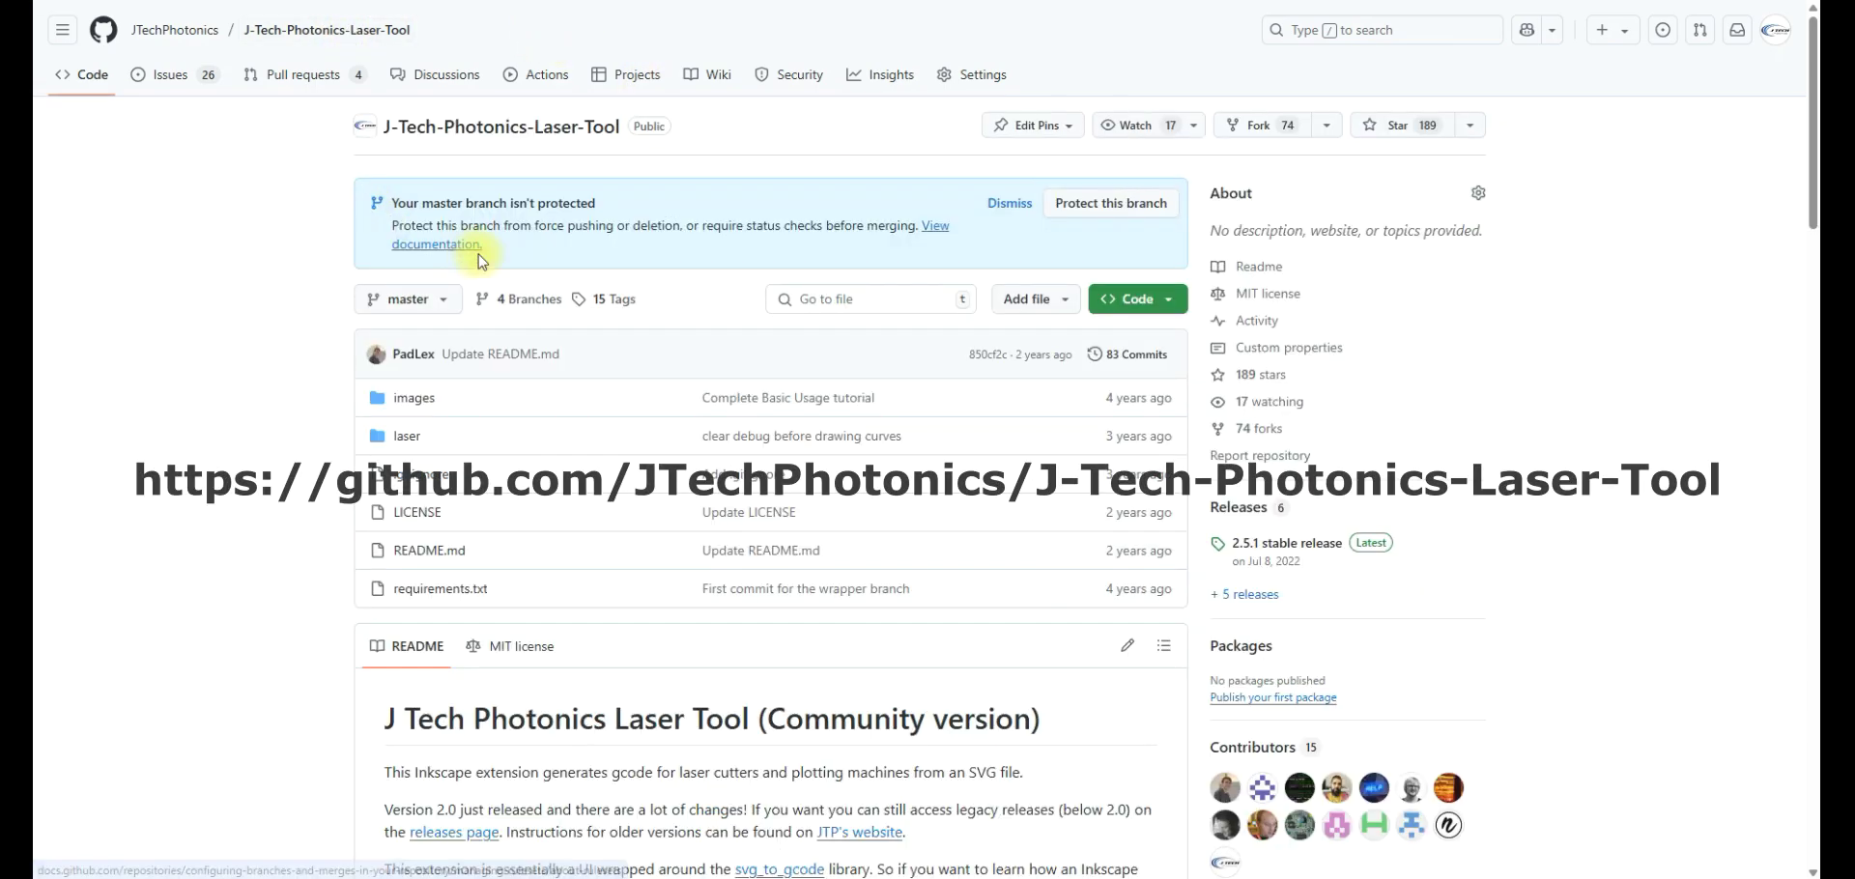
scroll(919, 339, "down", 1)
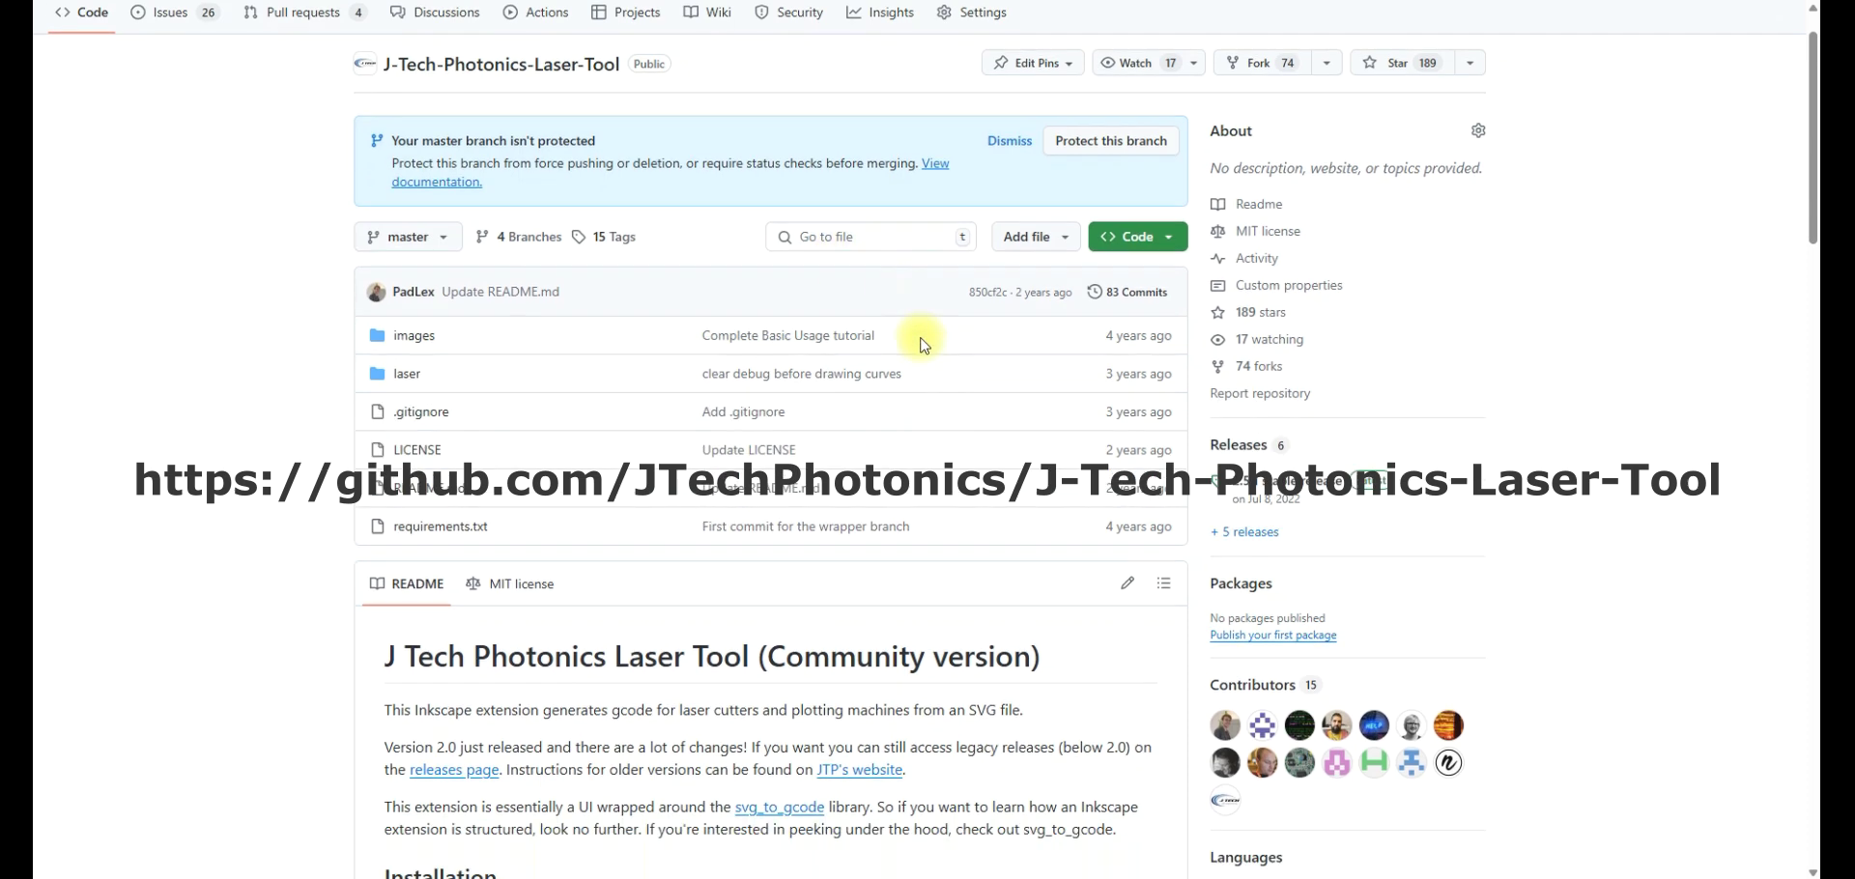
scroll(924, 345, "down", 7)
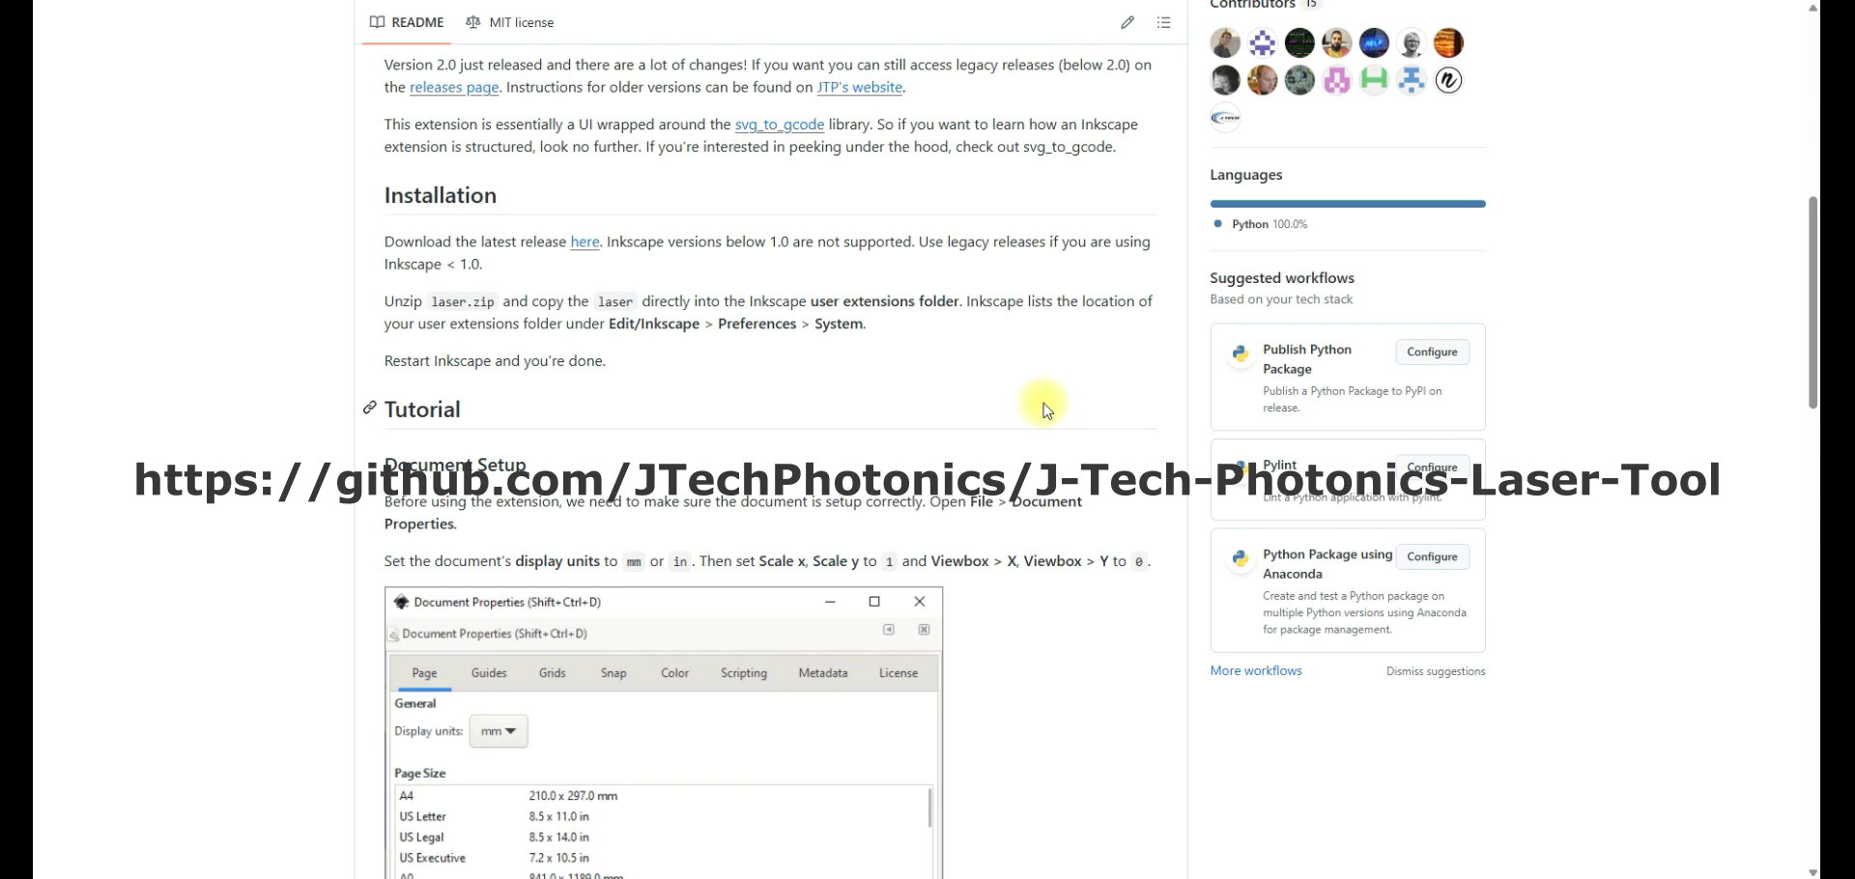
scroll(1047, 410, "down", 5)
scroll(1060, 404, "up", 6)
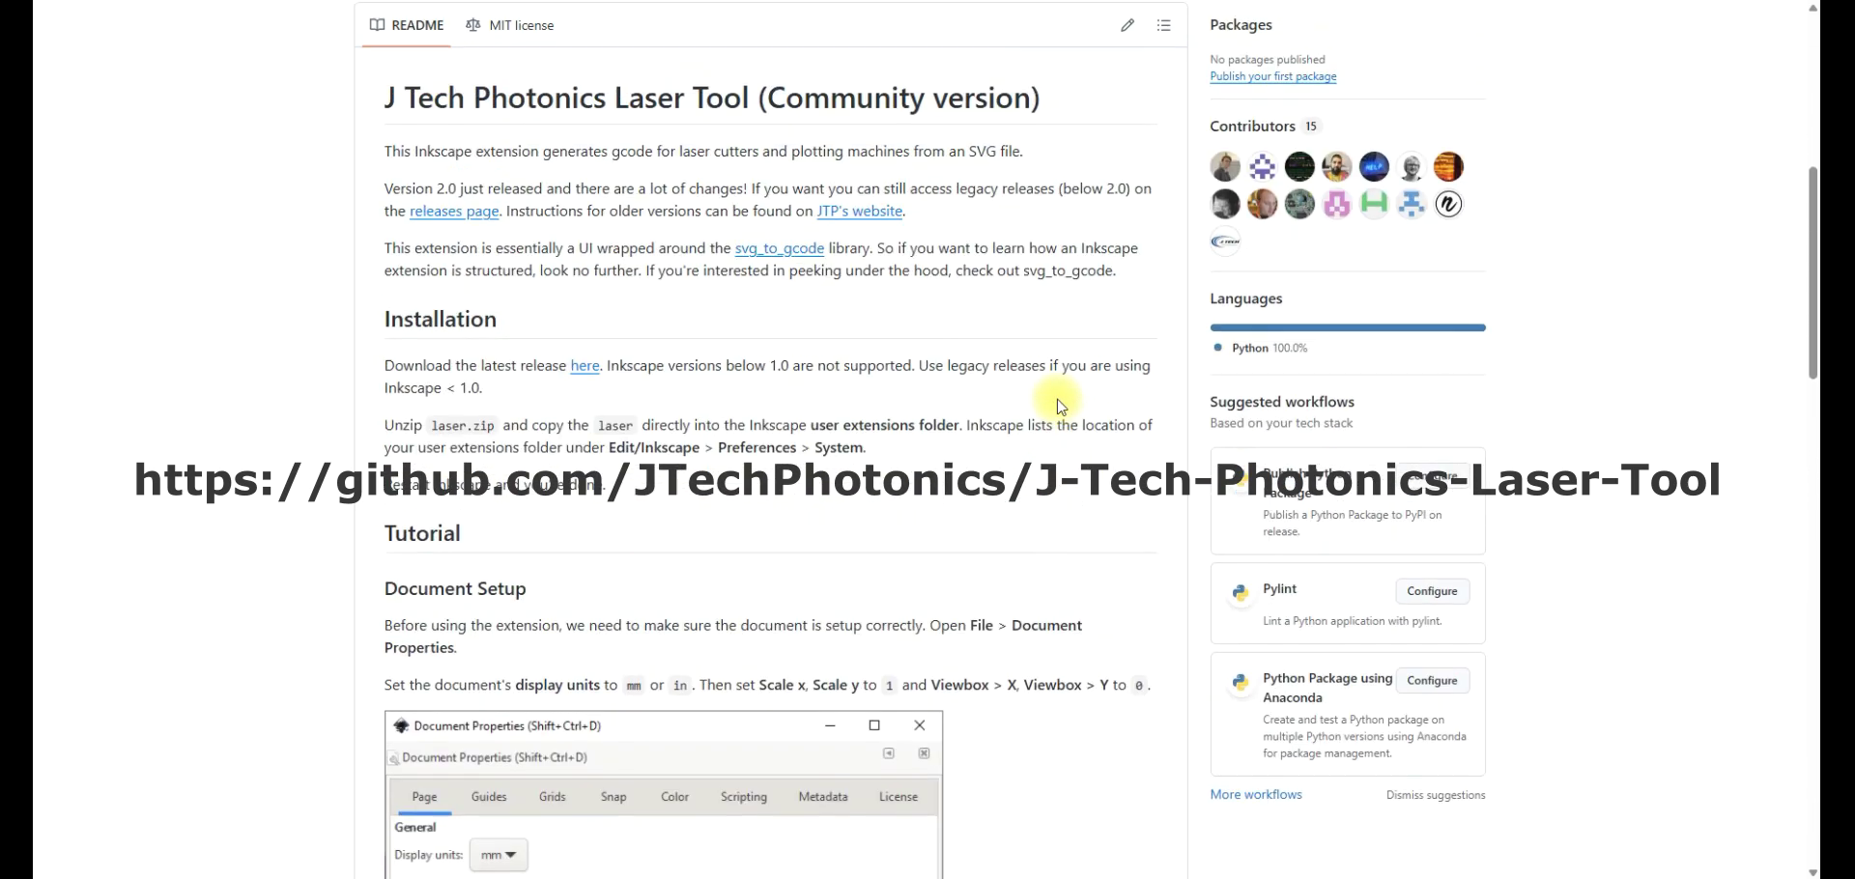
scroll(1060, 406, "up", 6)
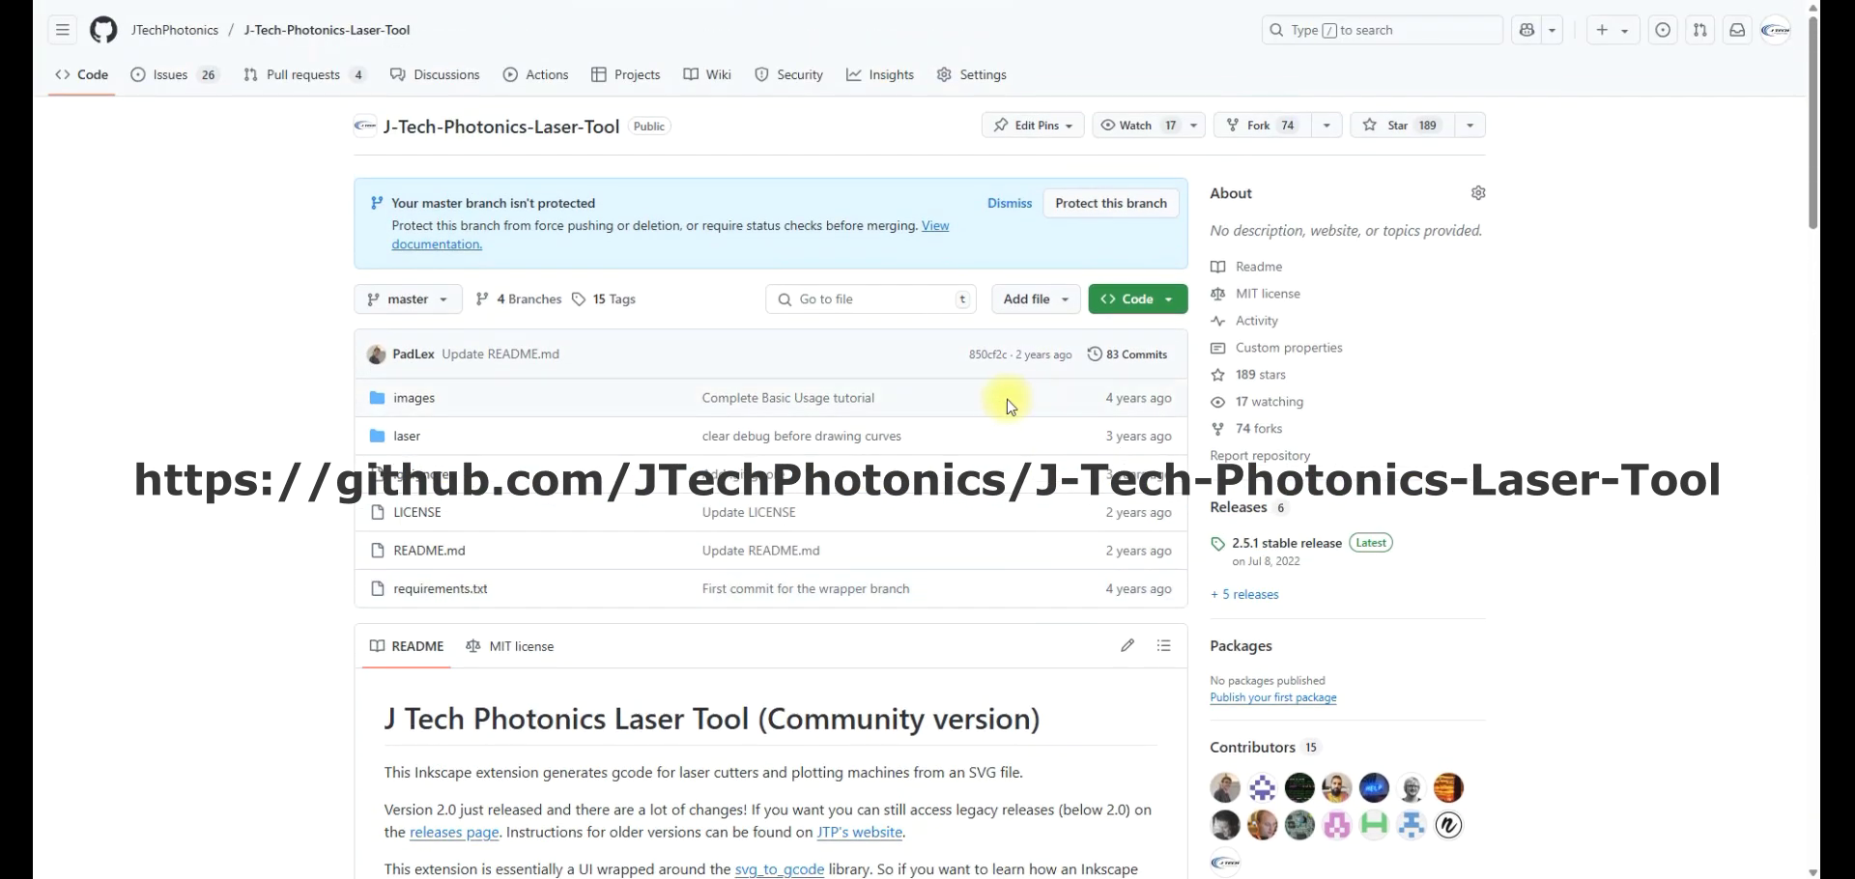